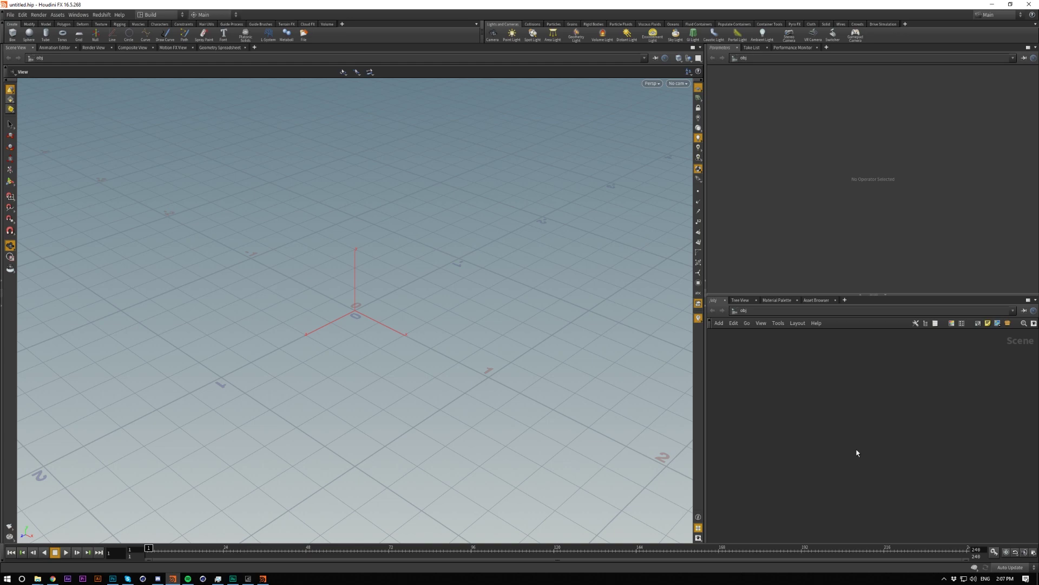
Step: Tick Redshift in the shelf list so the Redshift shelf tab appears
click(341, 24)
mouse_move(360, 53)
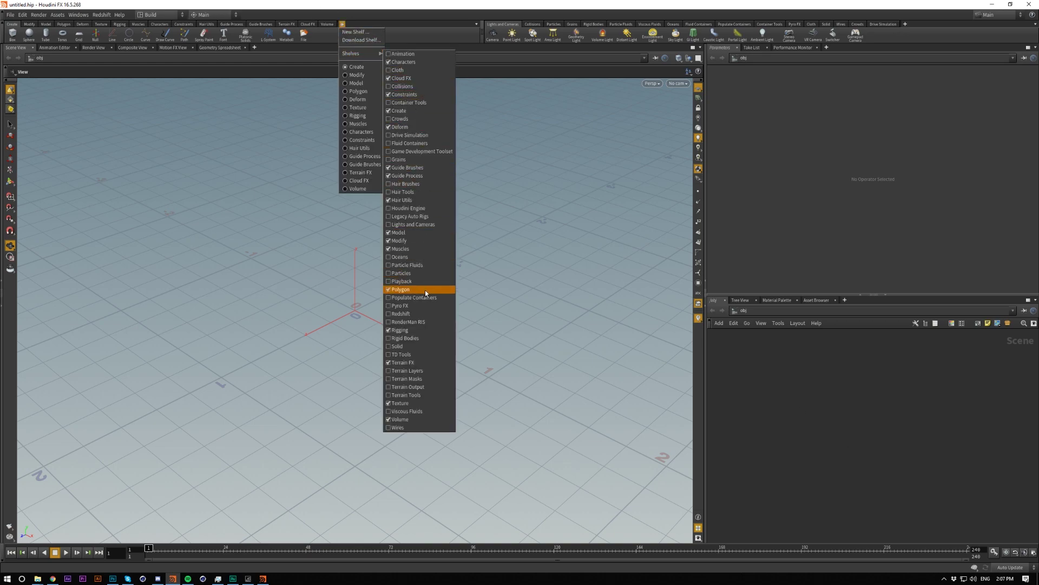
click(425, 314)
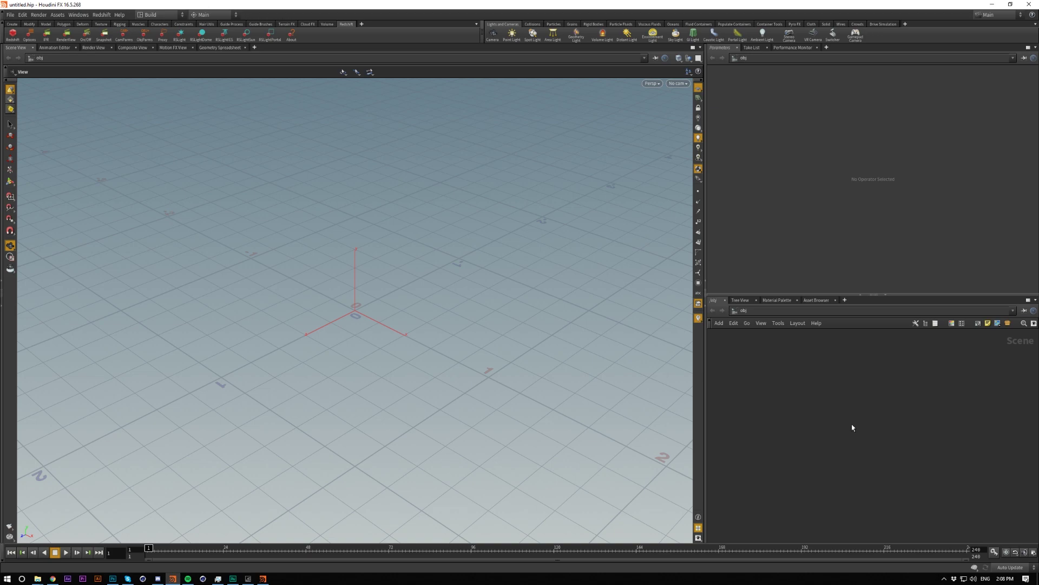
key(Tab)
Step: Create a Geometry node, dive inside, and load meshed_shockwave.bgeo into file2
text(geo)
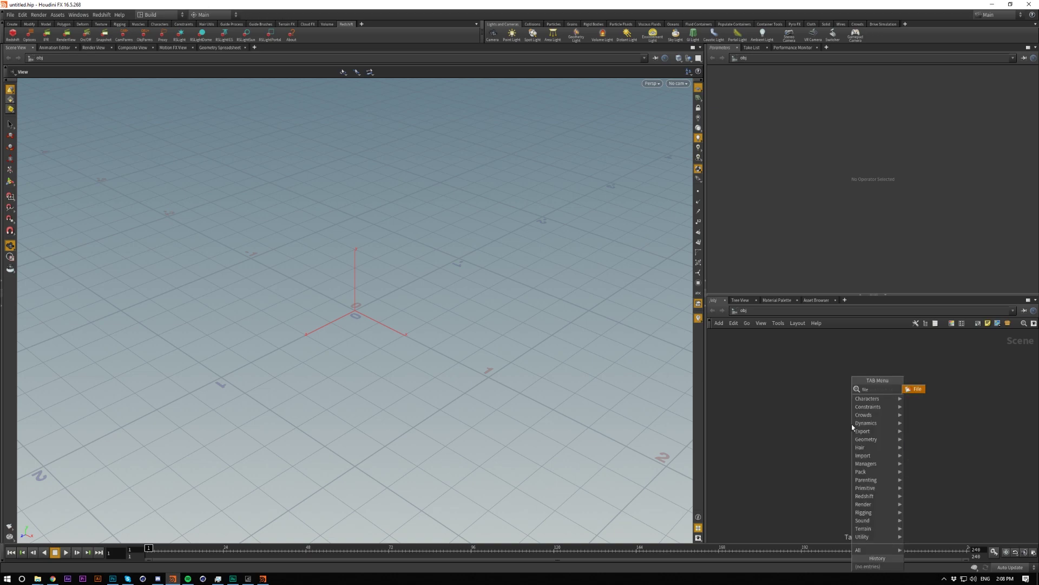
key(Return)
click(852, 427)
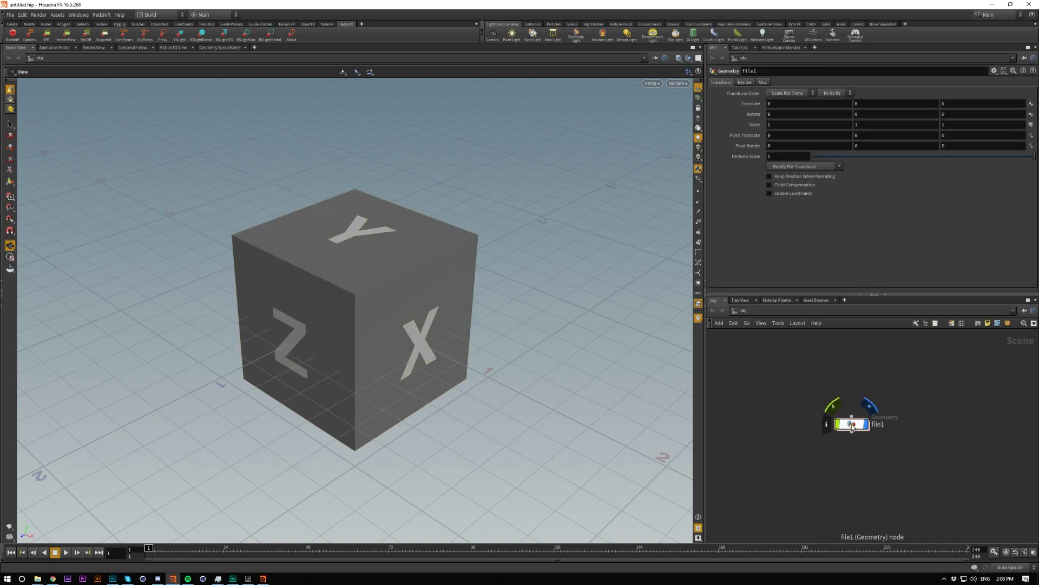
double_click(853, 425)
click(888, 93)
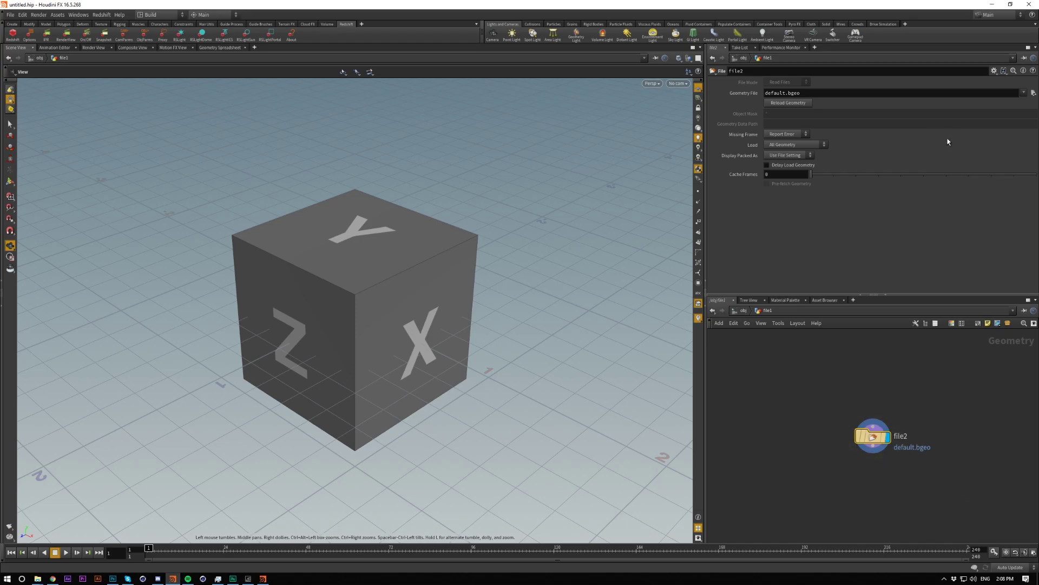
text(C:/Users/ewand/Dropbox/Tutorials/shockwave skin/meshed_shockwave.bgeo)
key(Return)
drag(460, 375, 426, 292)
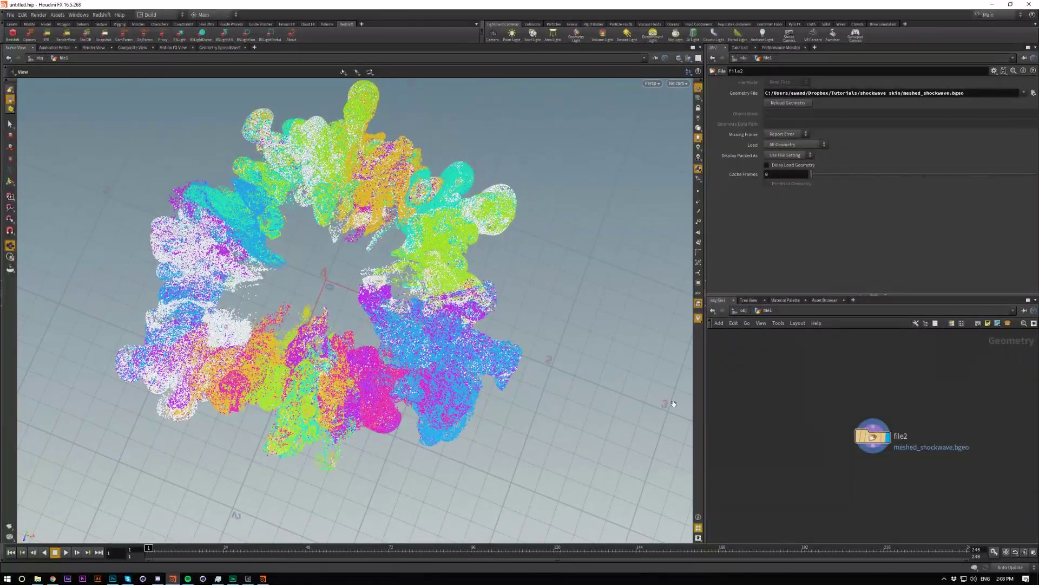
drag(499, 392, 471, 379)
Step: Add a Color node after file2, then delete it
click(873, 454)
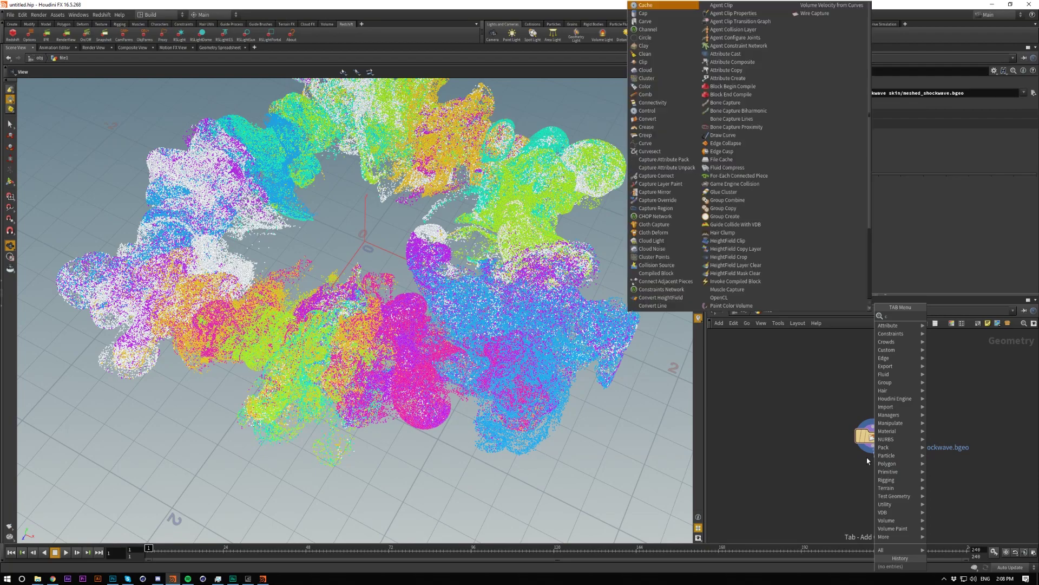
text(color)
key(Return)
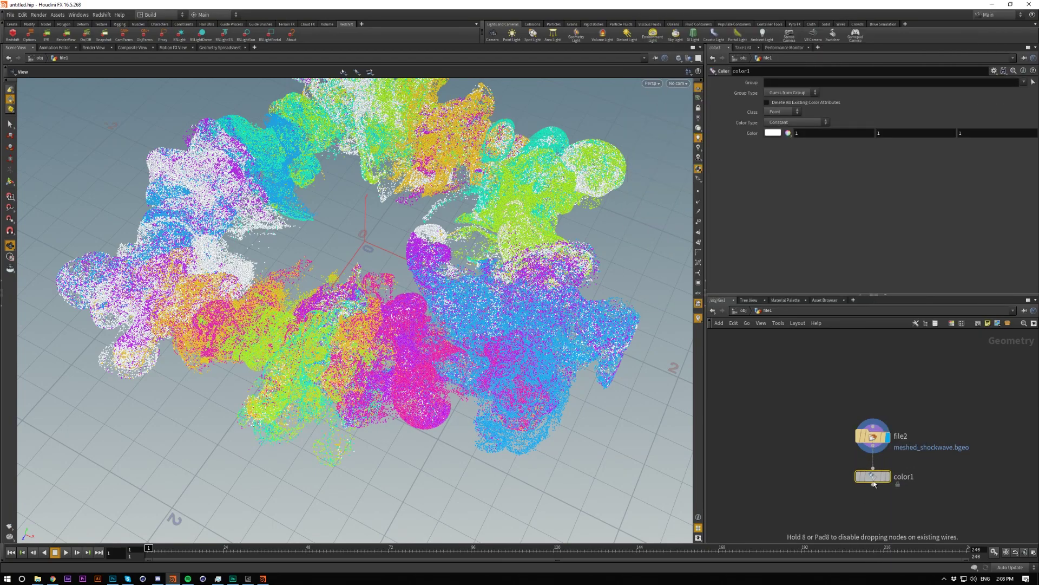
click(872, 480)
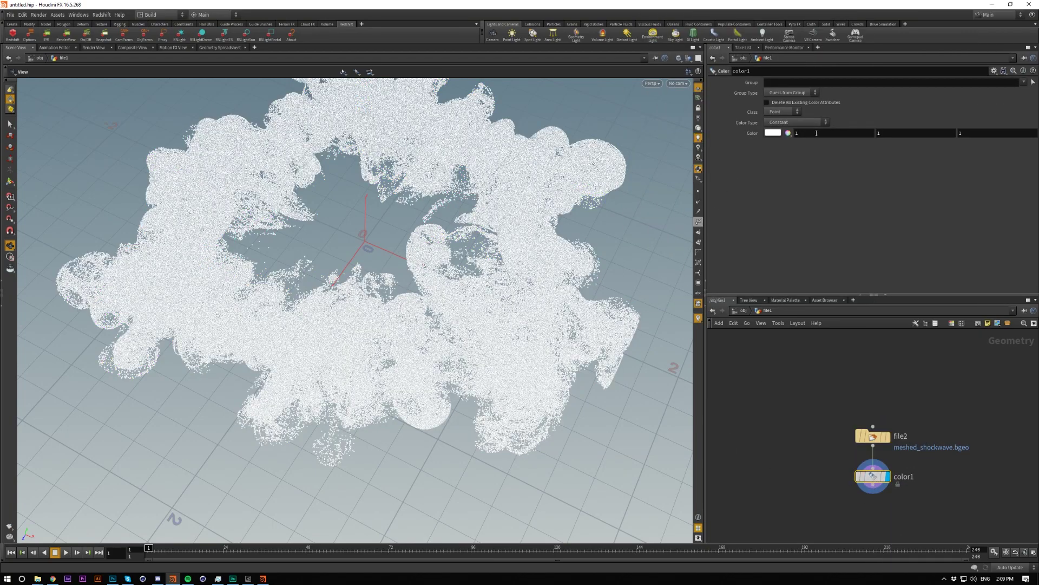
key(Delete)
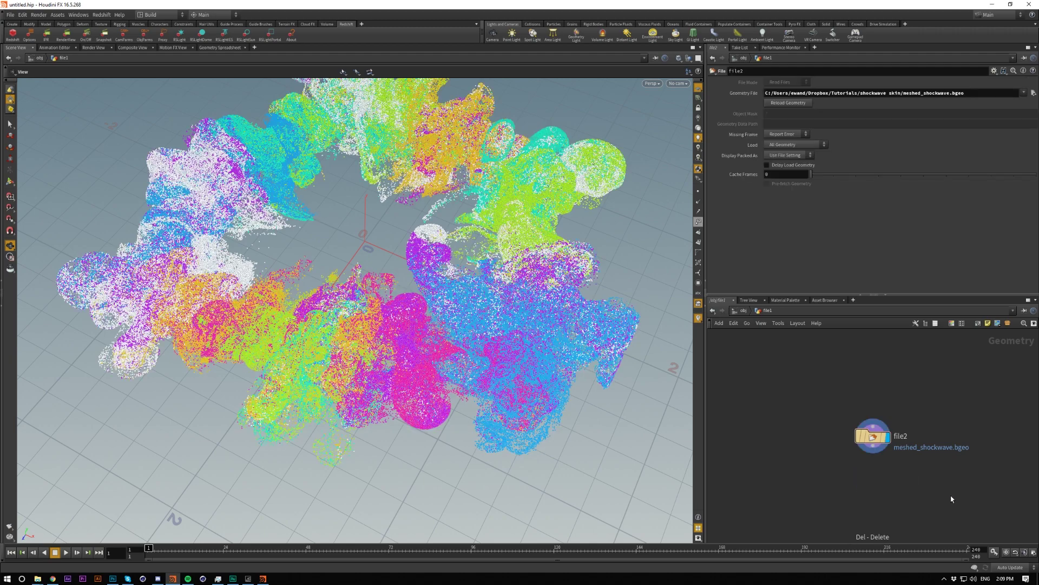
Step: Move file2 higher and search 'vdb from' for a node fed by its output
drag(877, 451, 878, 418)
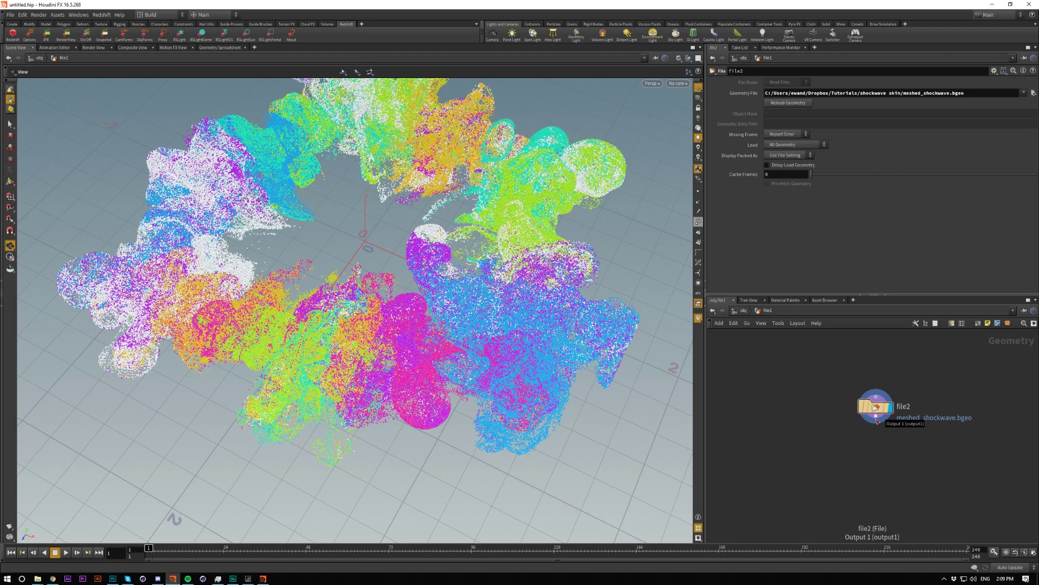
click(875, 418)
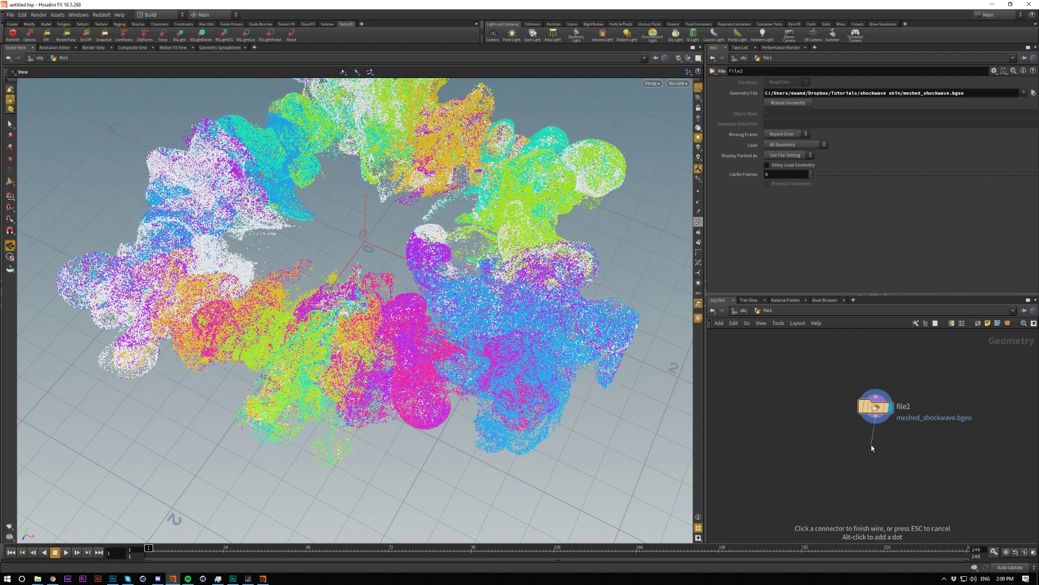
key(Tab)
text(vdb from)
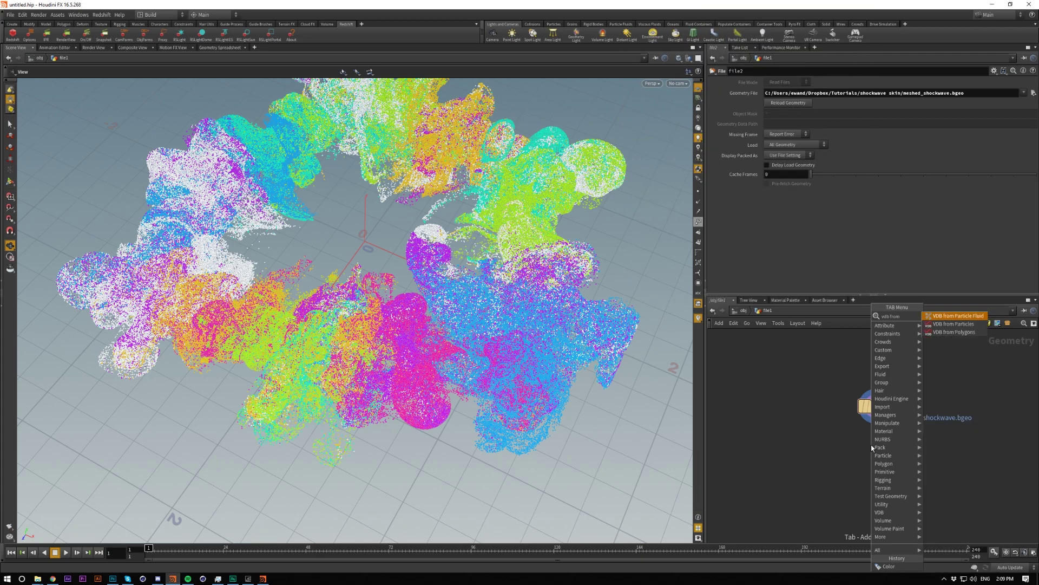
Step: Create a VDB from Particles node below file2 and view the surface from above
key(Down)
key(Return)
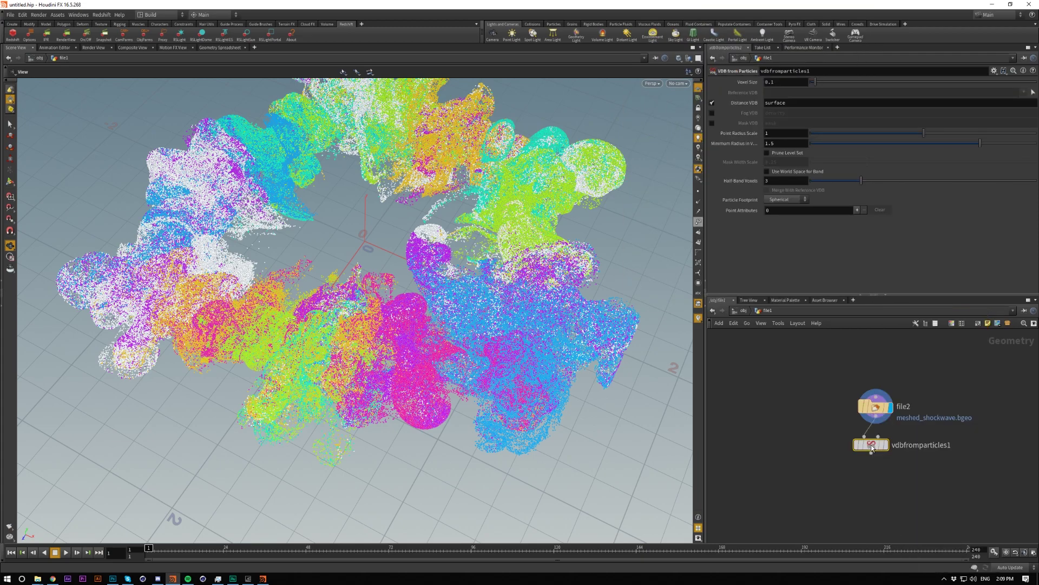
click(876, 443)
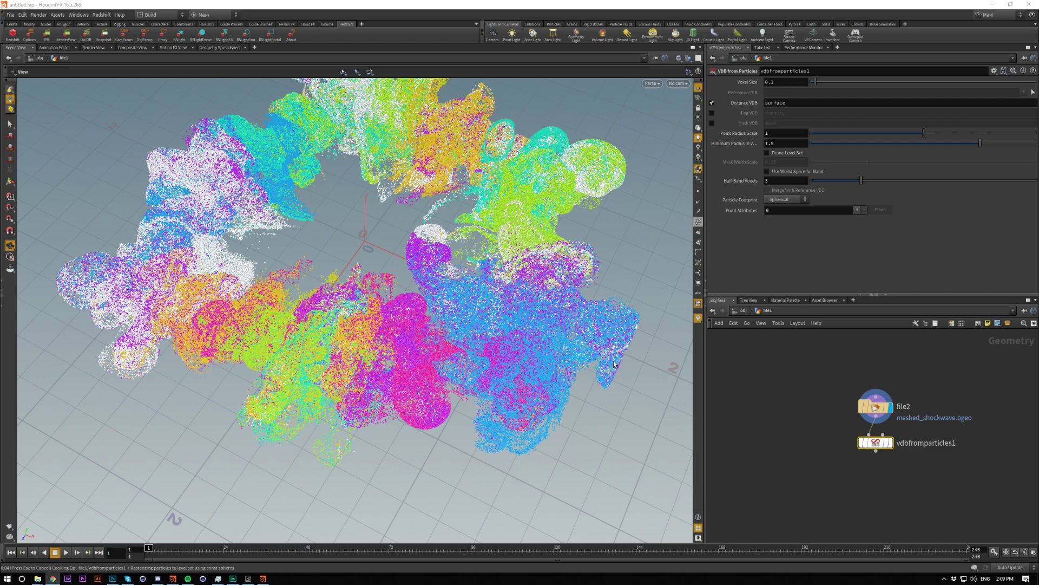
scroll(460, 269, up, 10)
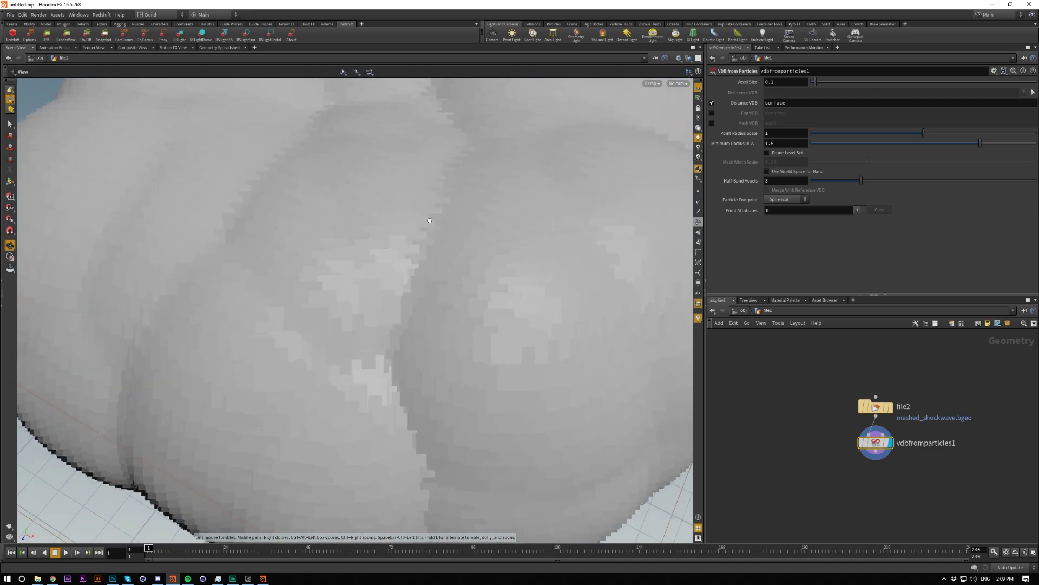
drag(430, 220, 376, 341)
scroll(450, 195, up, 5)
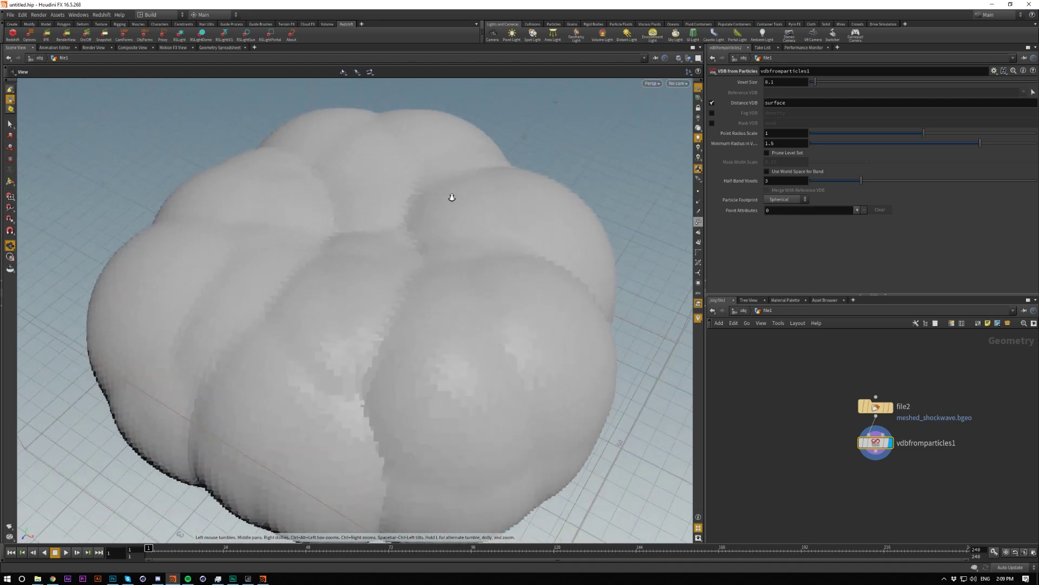
scroll(447, 273, down, 5)
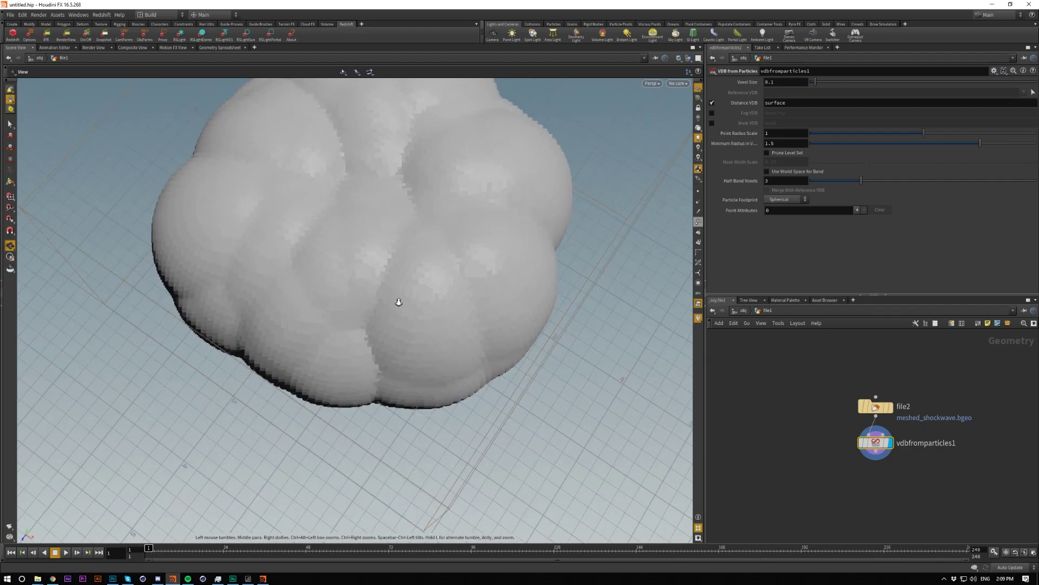
Step: Set Minimum Radius to 0 and Point Radius Scale to .1
click(790, 143)
text(0)
key(Return)
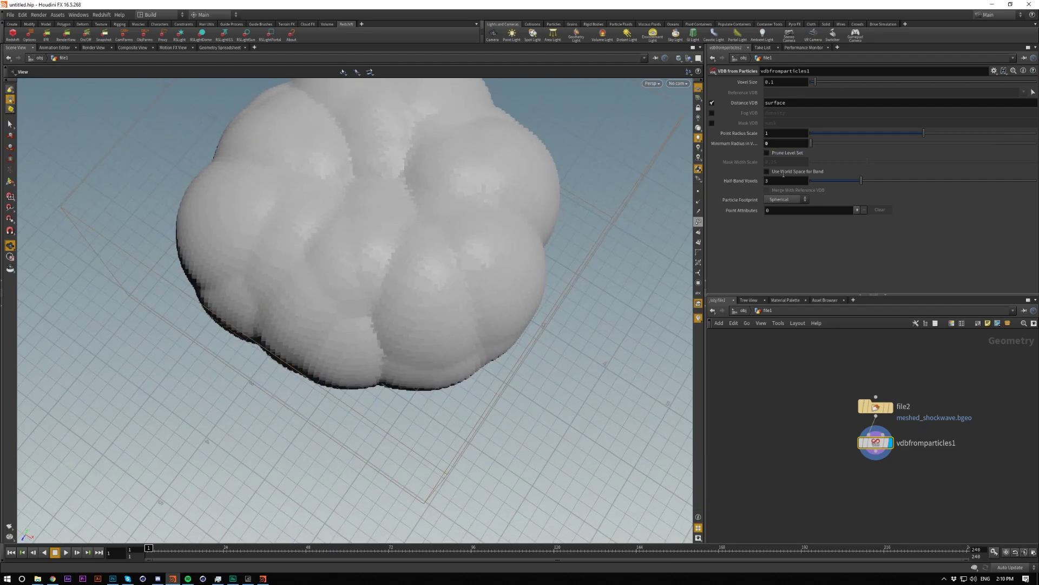
click(772, 132)
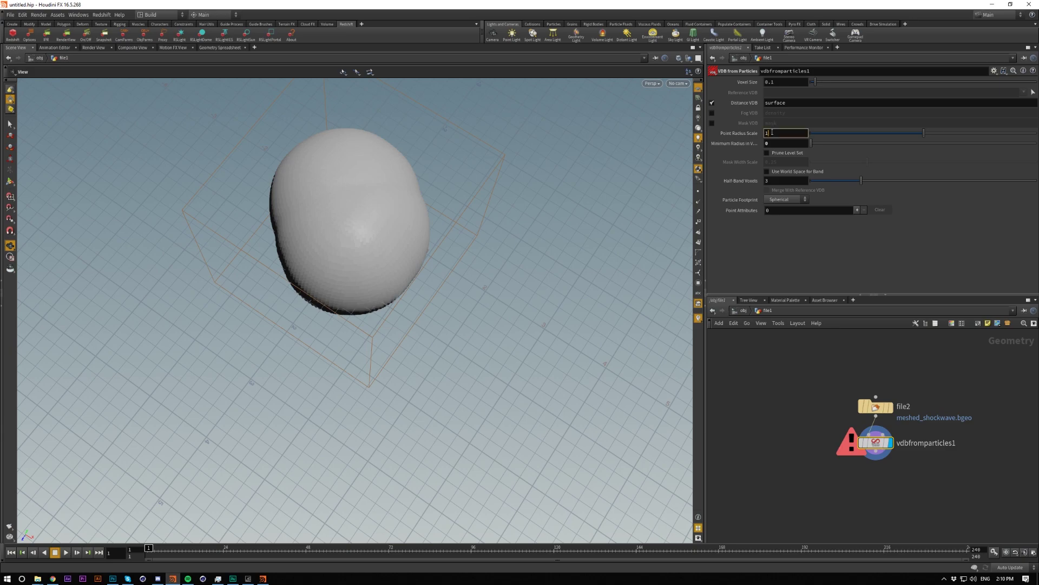
text(.1)
key(Return)
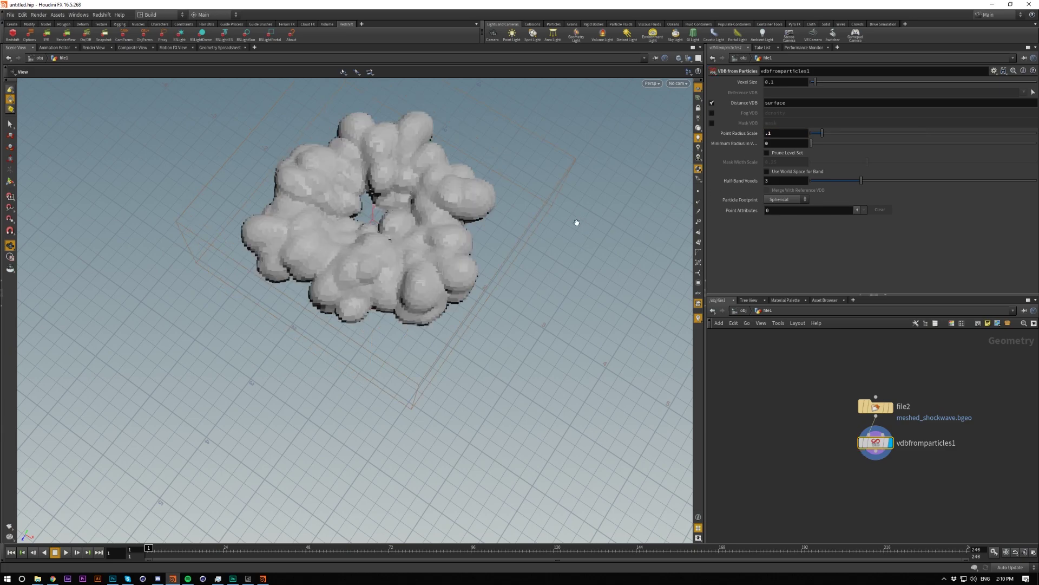
Step: Lower Point Radius Scale to .05, then to .01
scroll(394, 239, up, 5)
click(782, 134)
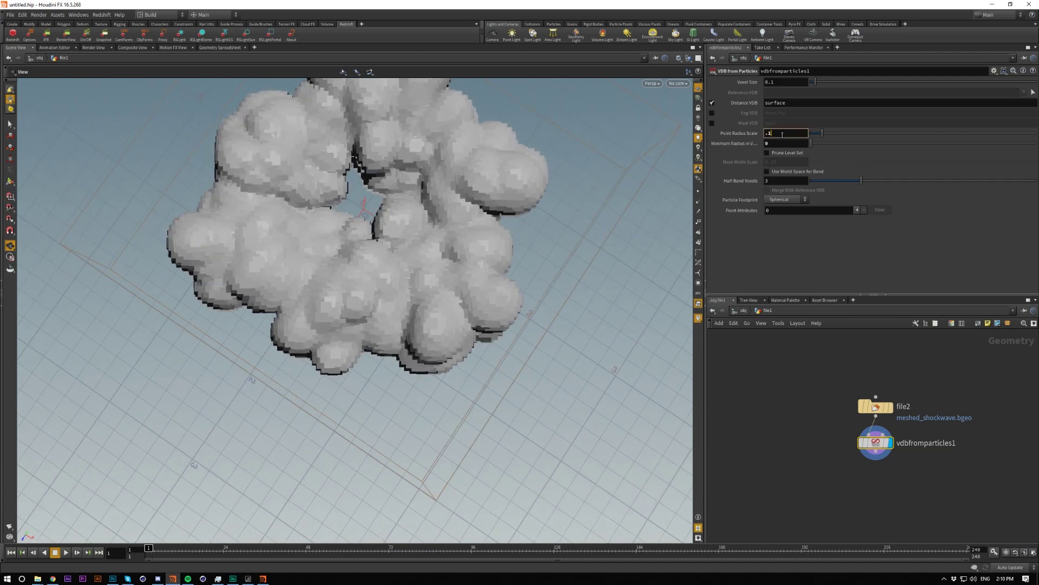
text(05)
key(Return)
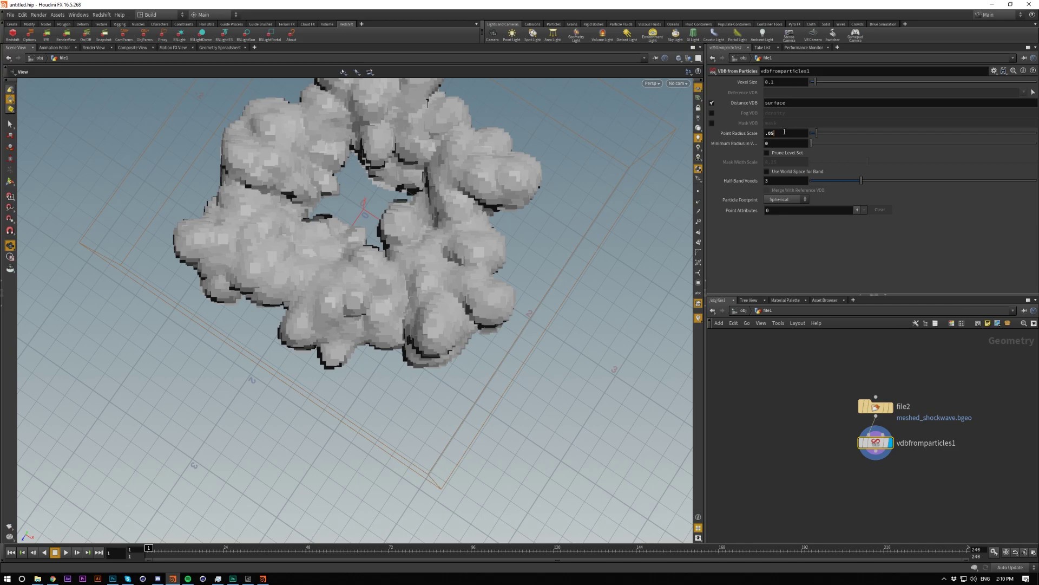
click(784, 132)
key(BackSpace)
text(1)
key(Return)
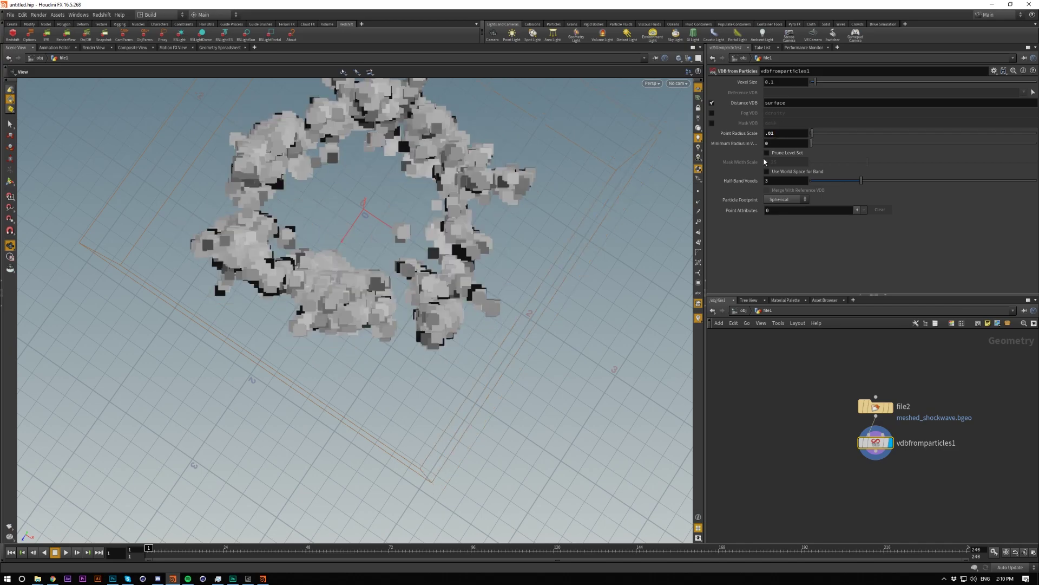
scroll(487, 157, up, 5)
scroll(517, 151, down, 4)
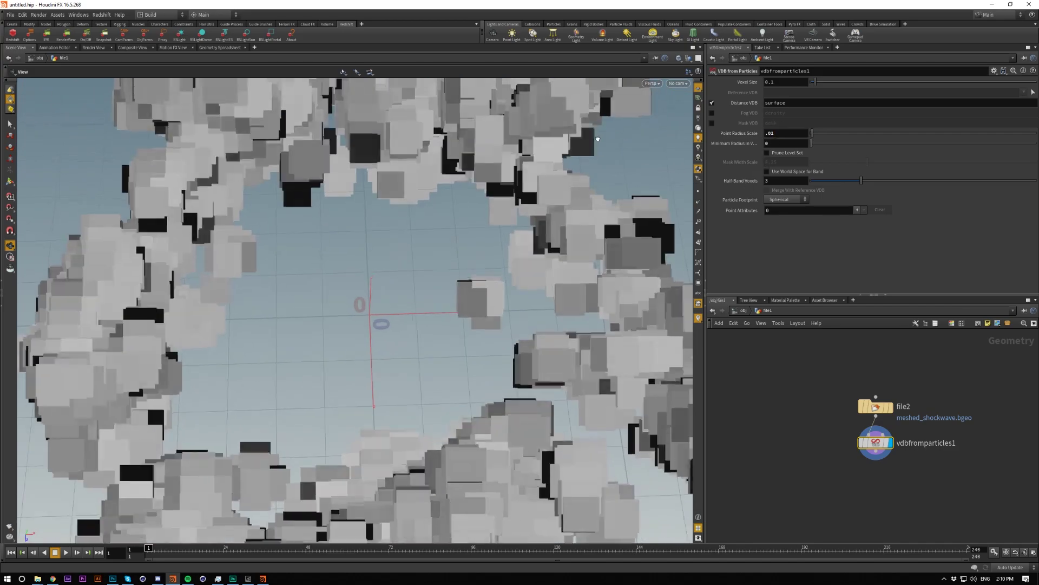
Step: Set Voxel Size to 0.05 and start a new node from vdbfromparticles1's output
click(741, 81)
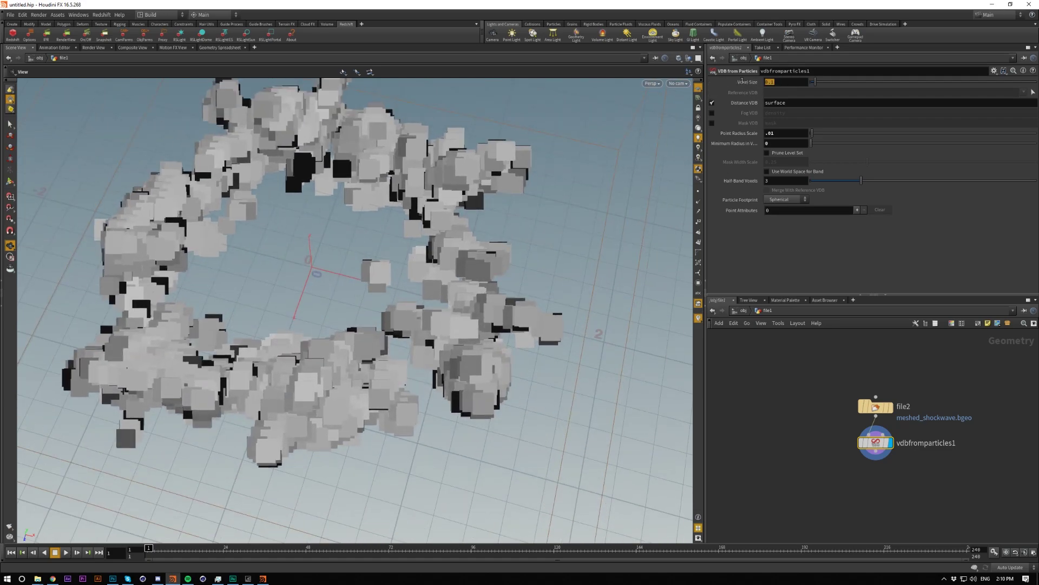
click(770, 83)
text(05)
key(Return)
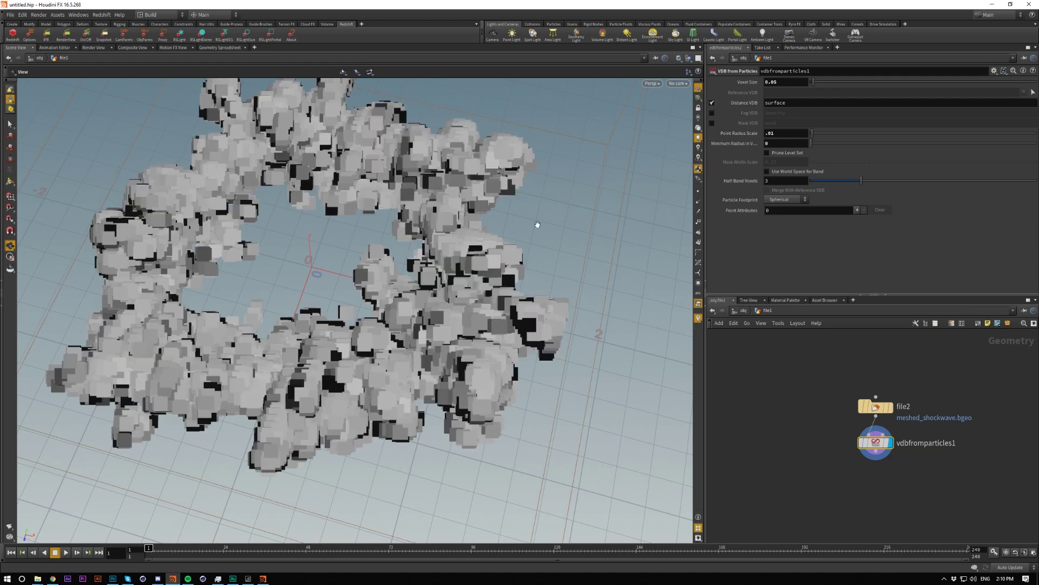
drag(538, 224, 163, 390)
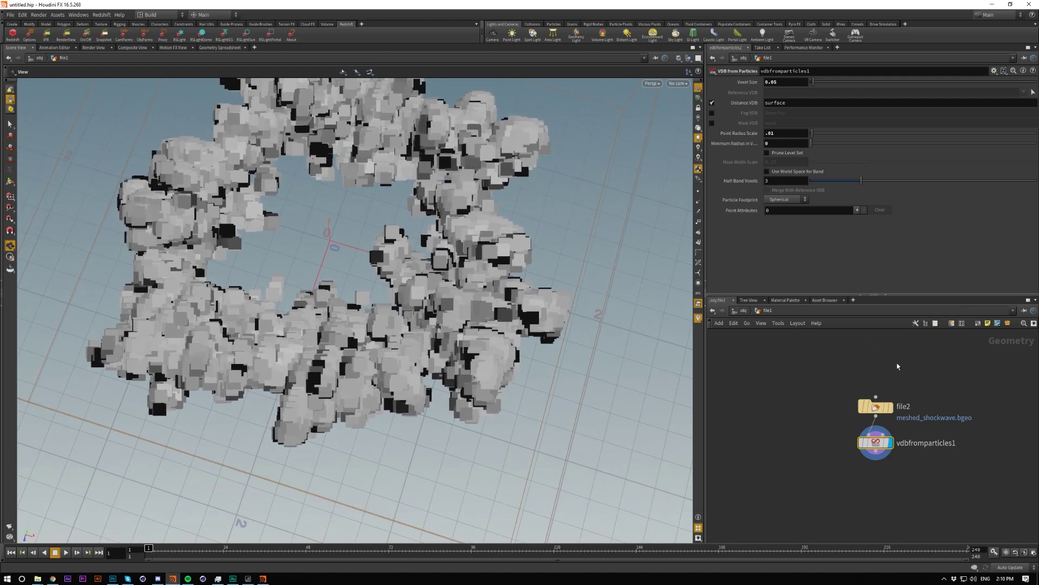
middle_drag(848, 488, 857, 424)
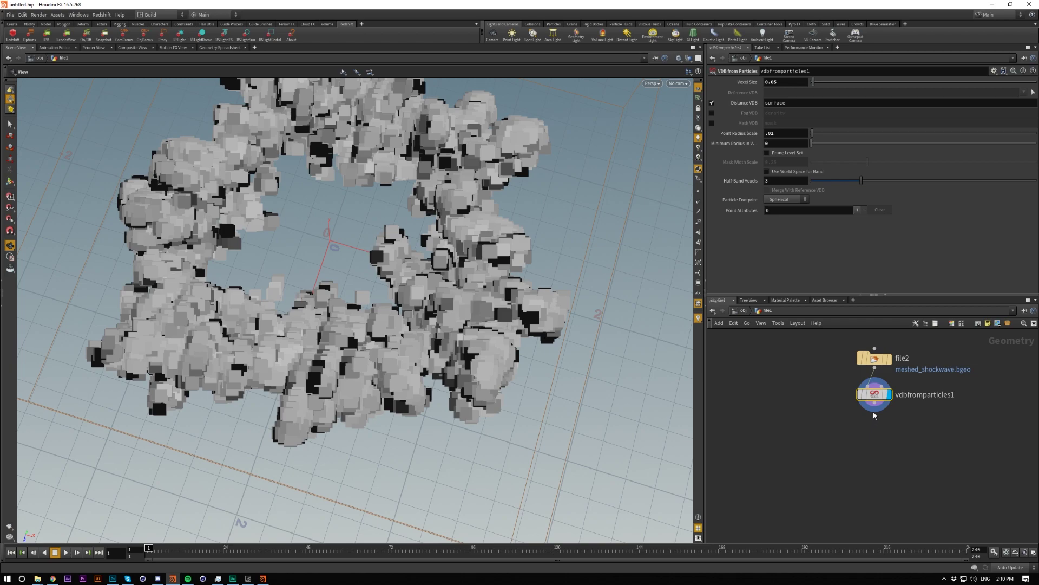
click(874, 414)
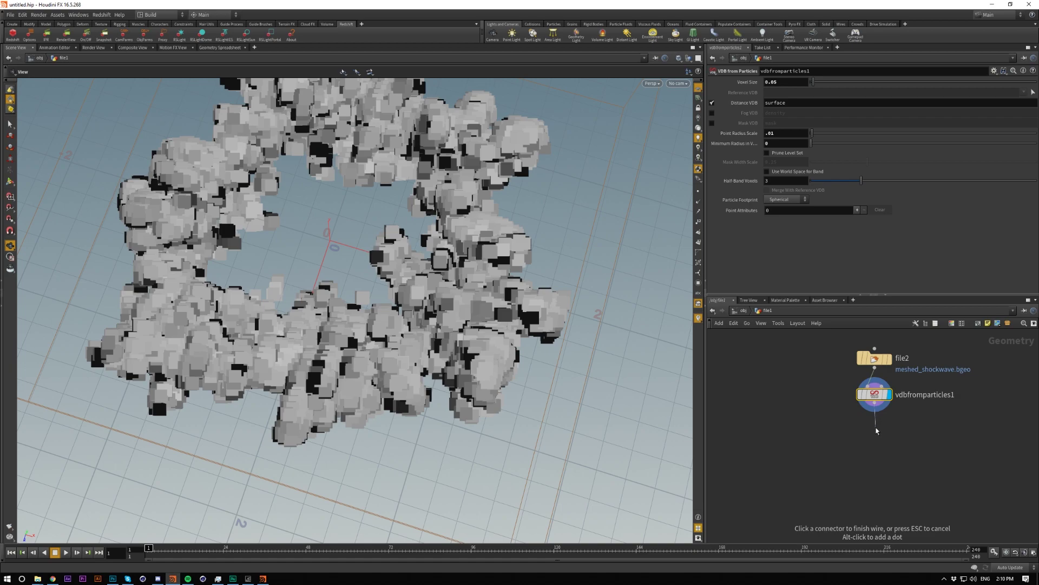
key(Tab)
Step: Add a VDB Reshape SDF node (Dilate, offset 1) under vdbfromparticles1 to round the voxels
text(re)
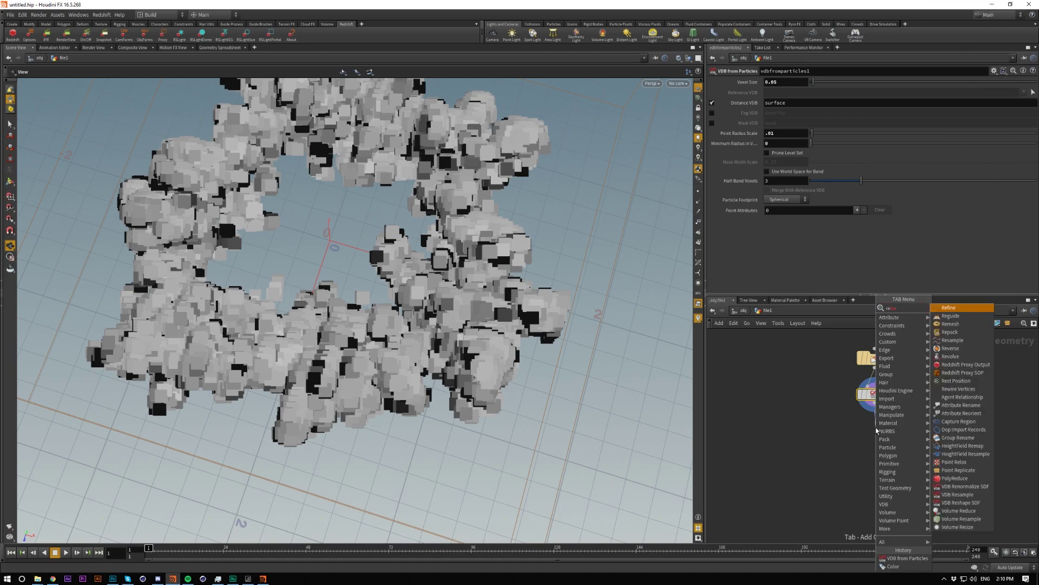
key(BackSpace)
key(BackSpace)
text(vdb s)
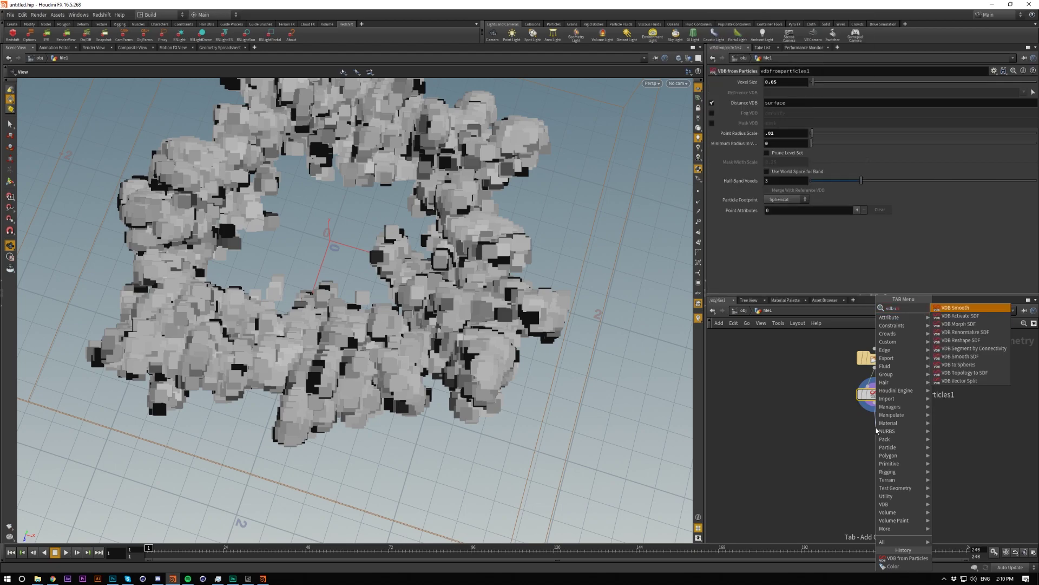
text(h)
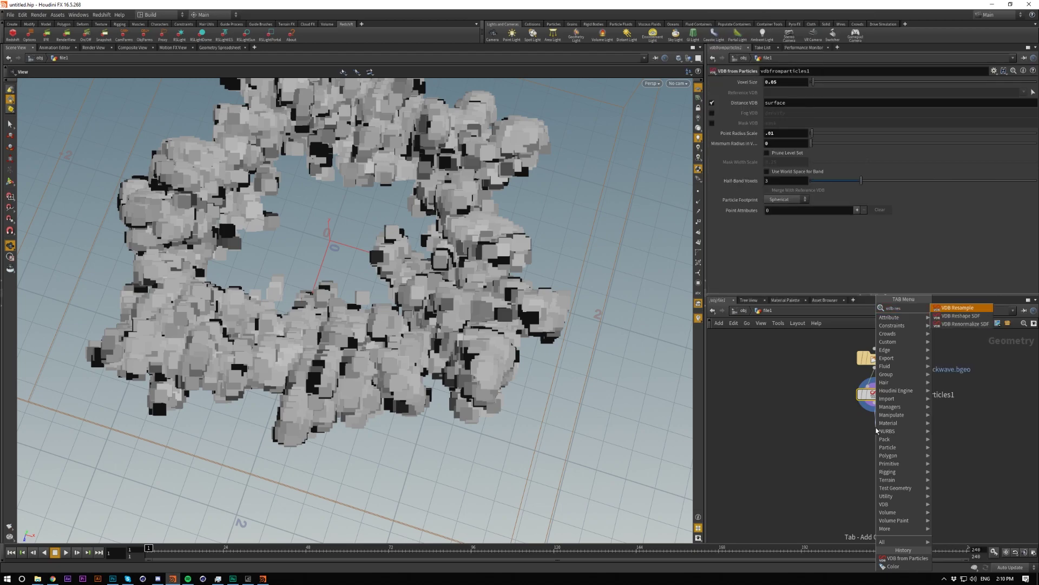
key(Return)
click(877, 428)
drag(877, 430, 877, 438)
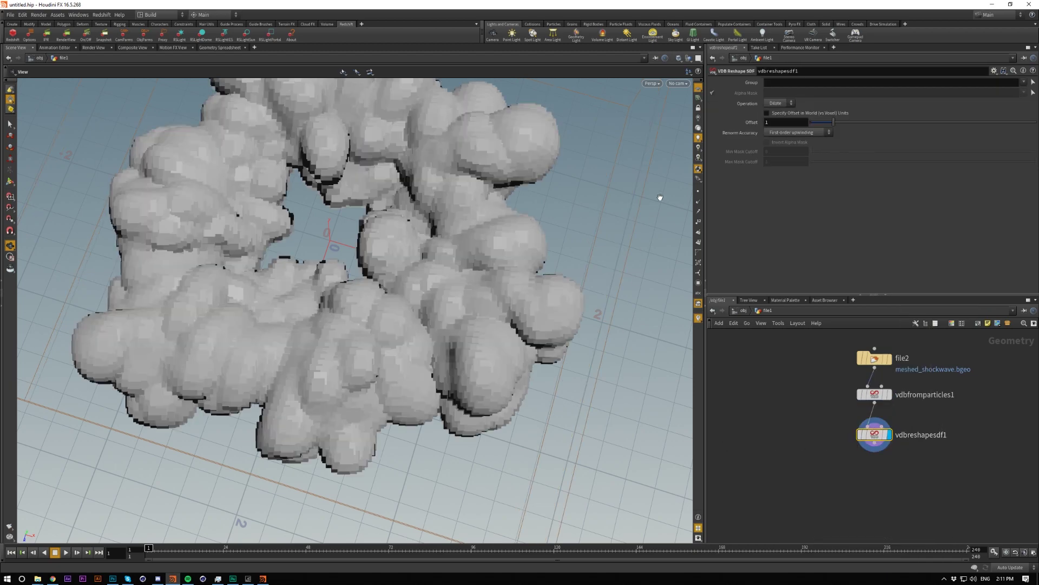
drag(449, 322, 457, 272)
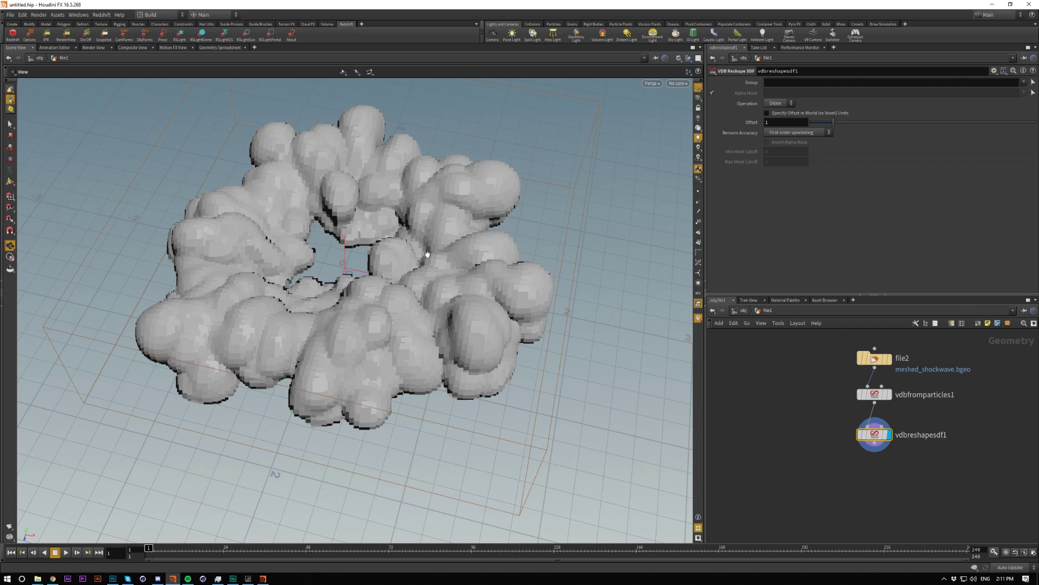
key(Tab)
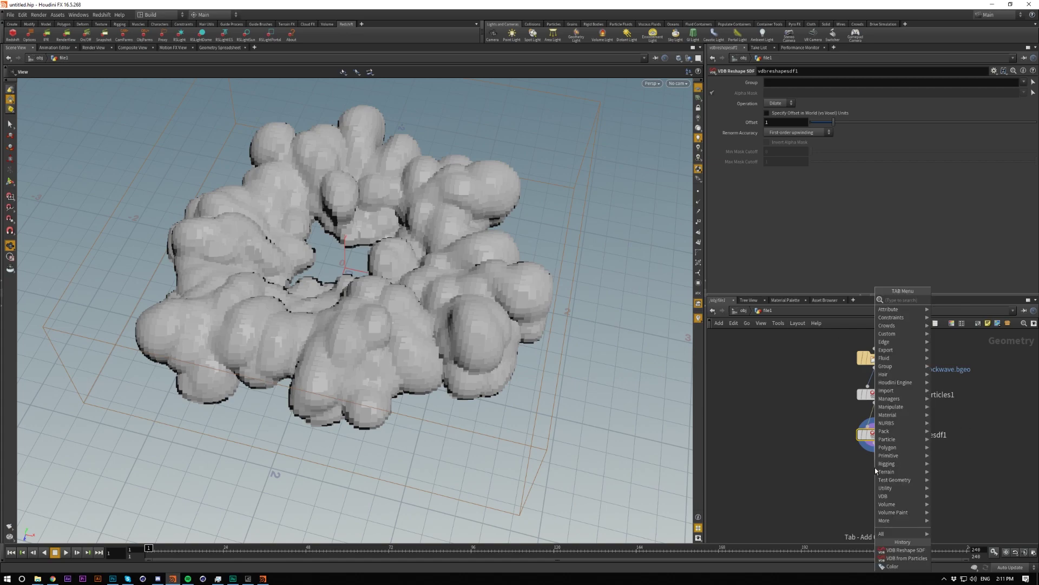
Step: Add VDB Smooth SDF under vdbreshapesdf1 with Iterations reduced from 4 to 1
text(smo)
key(Down)
key(Down)
key(Down)
key(Down)
key(Return)
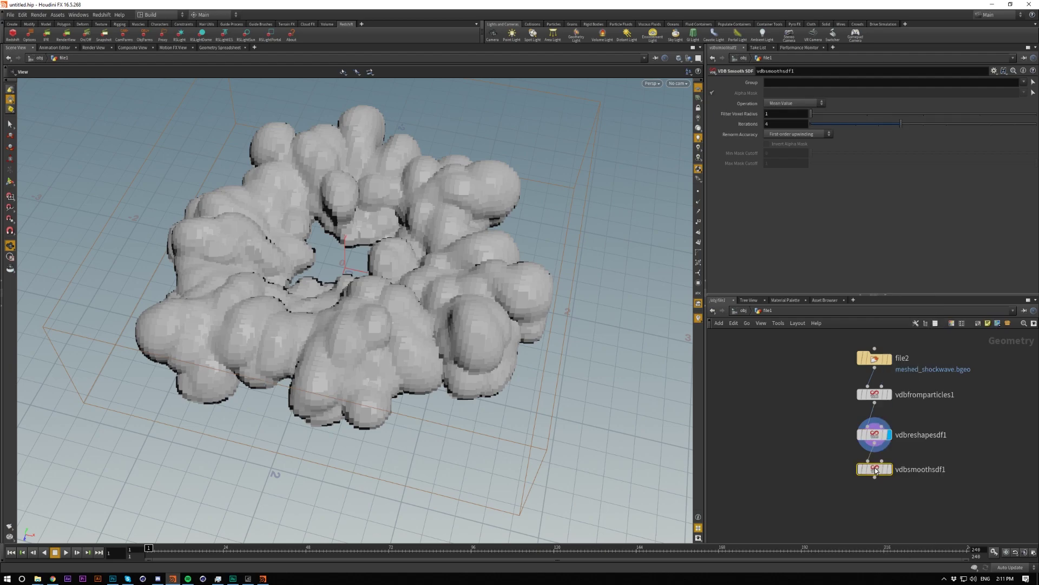
click(876, 480)
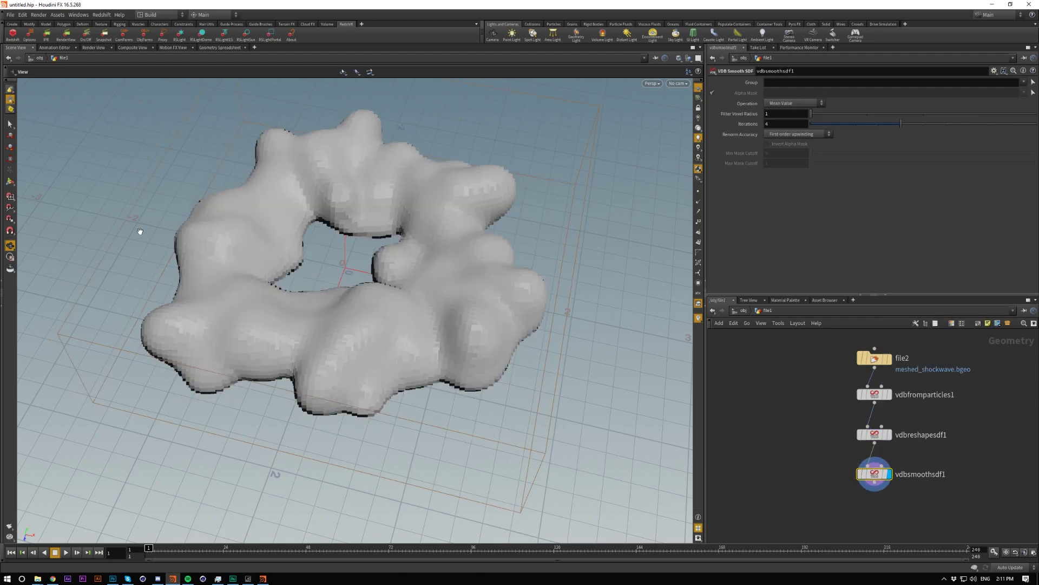
click(834, 124)
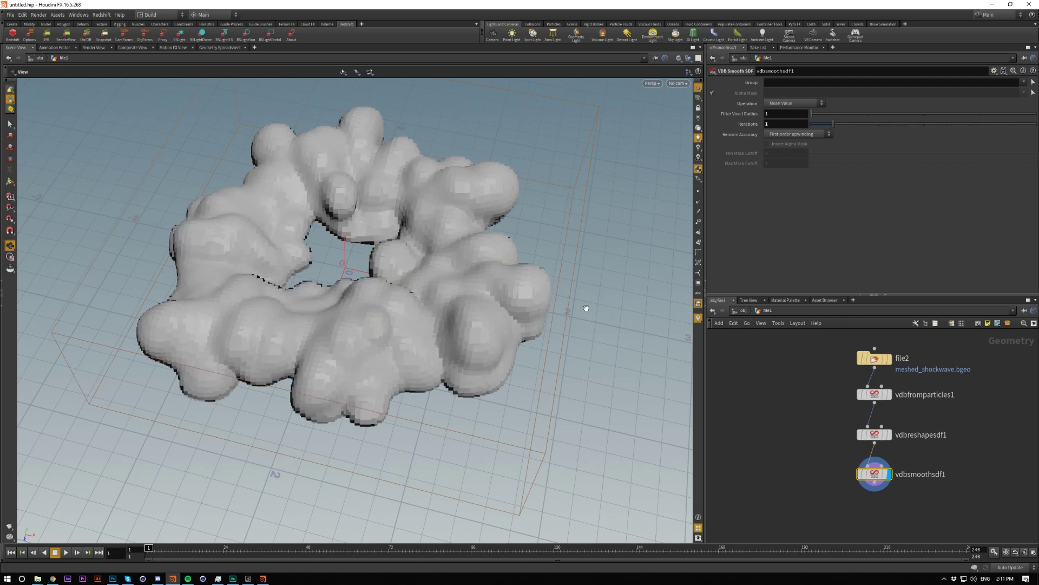
drag(460, 296, 418, 318)
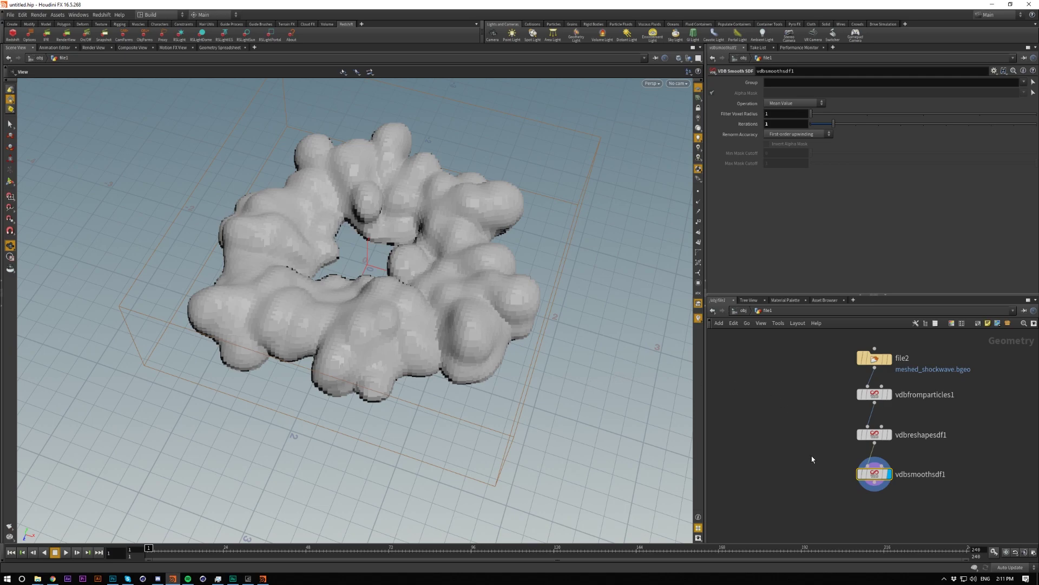
key(f)
mouse_move(796, 418)
middle_down()
mouse_move(805, 455)
mouse_move(812, 414)
middle_up()
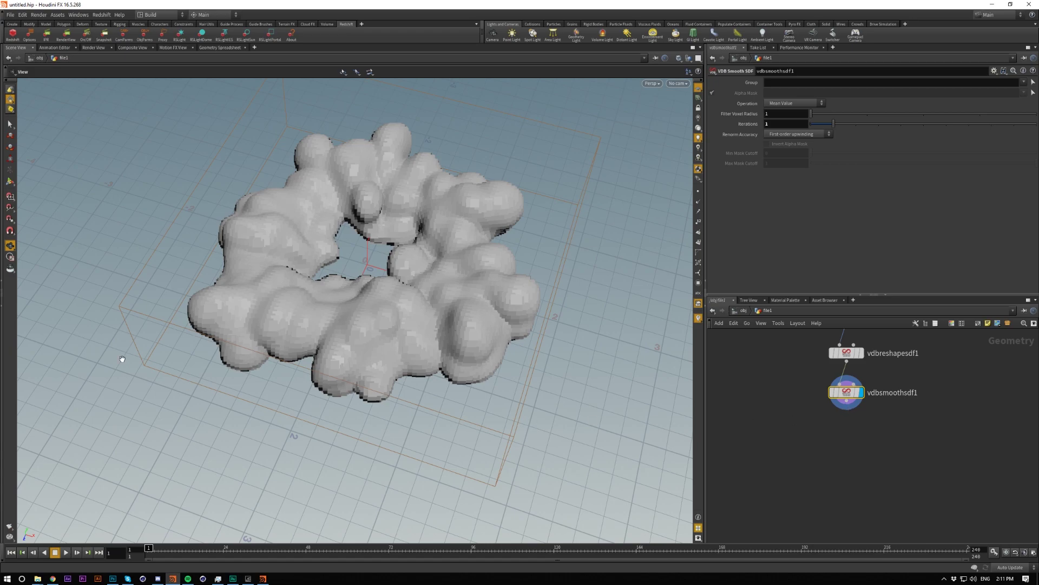
Step: Add vdbreshapesdf2 under vdbsmoothsdf1, display it, and switch Operation to Erode
click(845, 408)
click(847, 441)
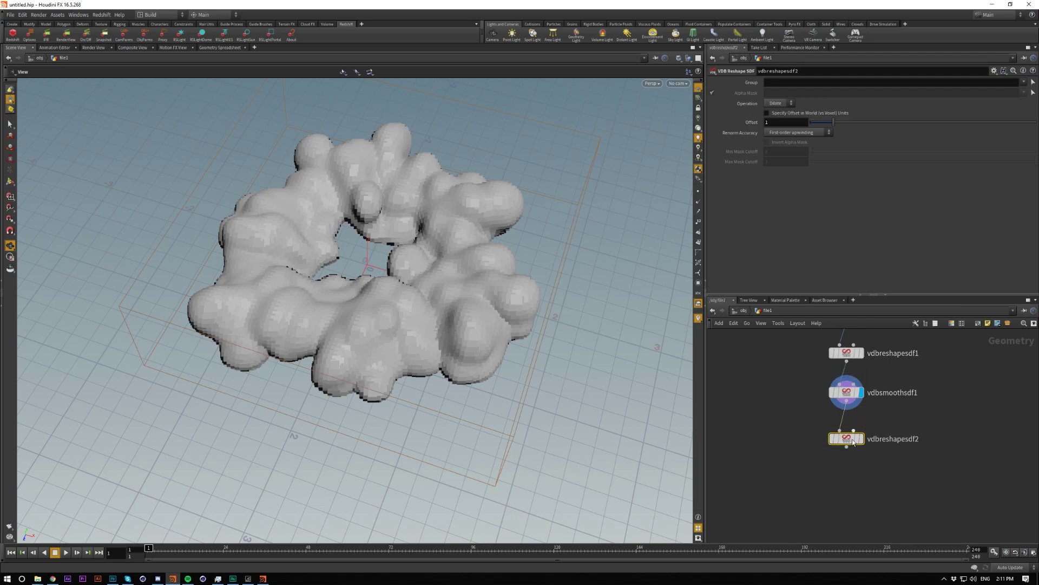
click(861, 438)
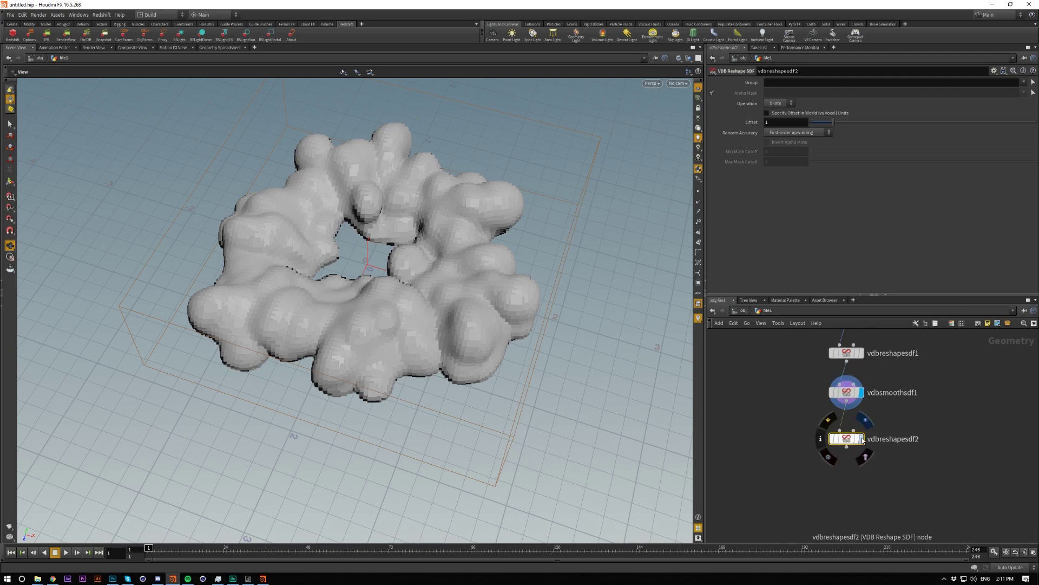
click(773, 119)
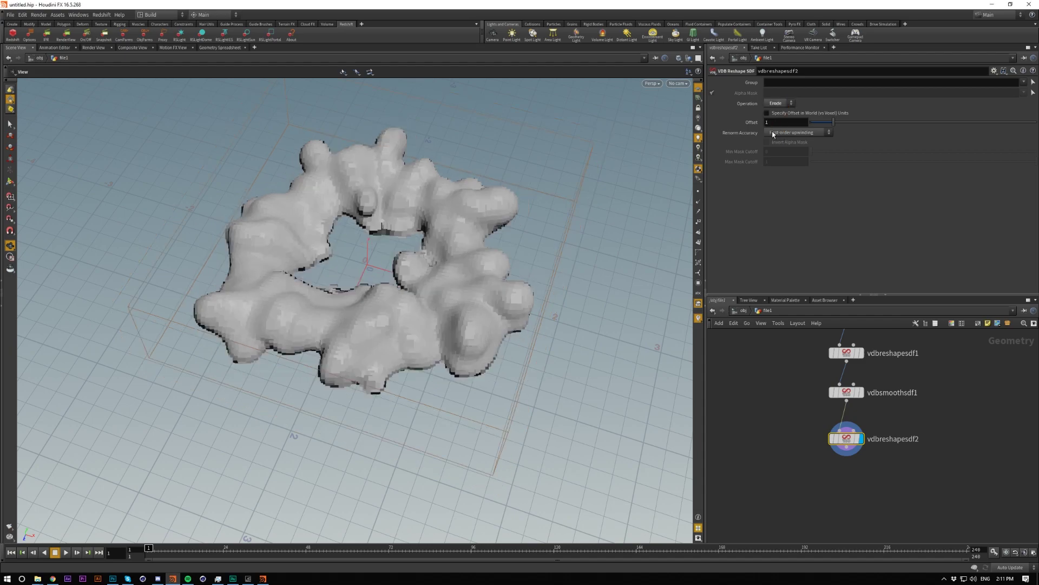
alt+drag(422, 281, 500, 271)
scroll(459, 286, up, 5)
scroll(459, 286, down, 5)
middle_drag(830, 457, 811, 391)
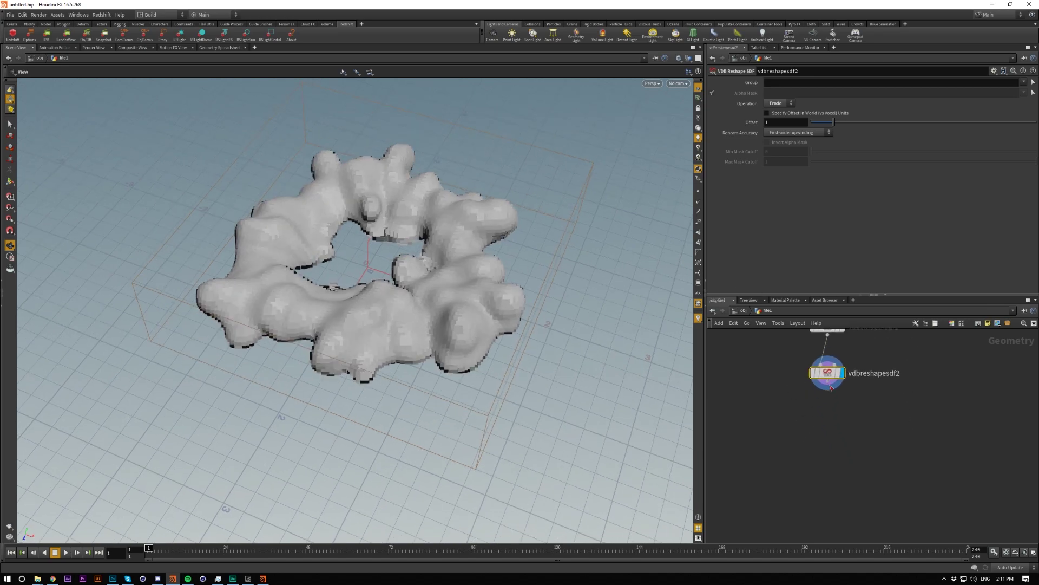
key(Tab)
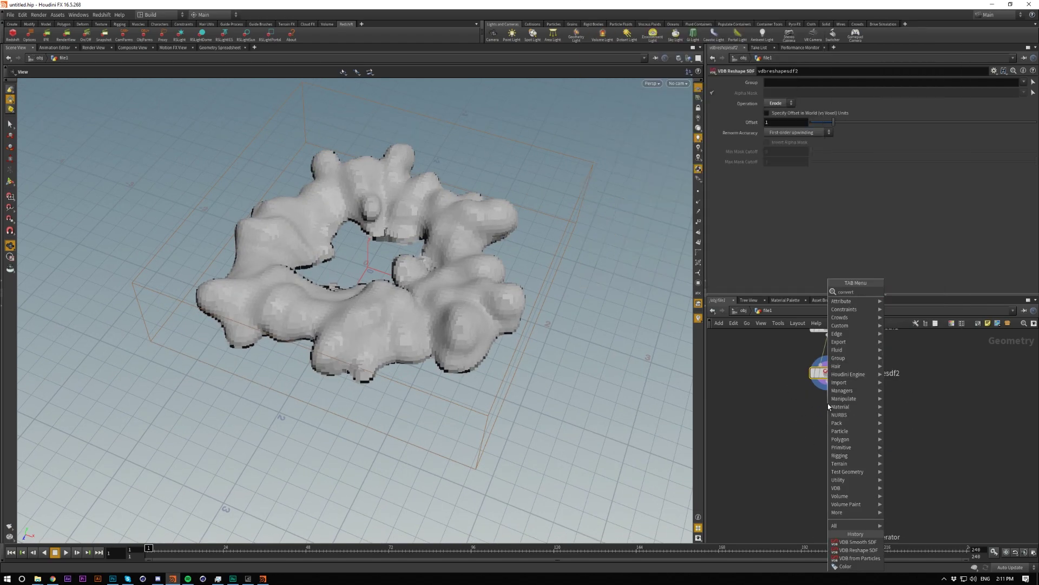
Step: Add a displayed Convert VDB node set to Polygons after vdbreshapesdf2
key(Return)
click(824, 406)
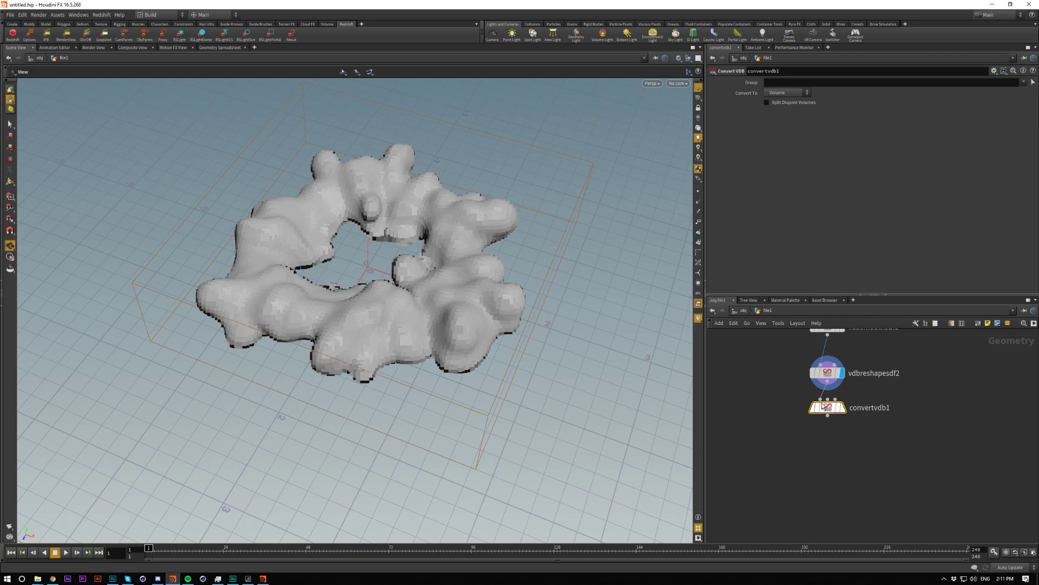
click(842, 412)
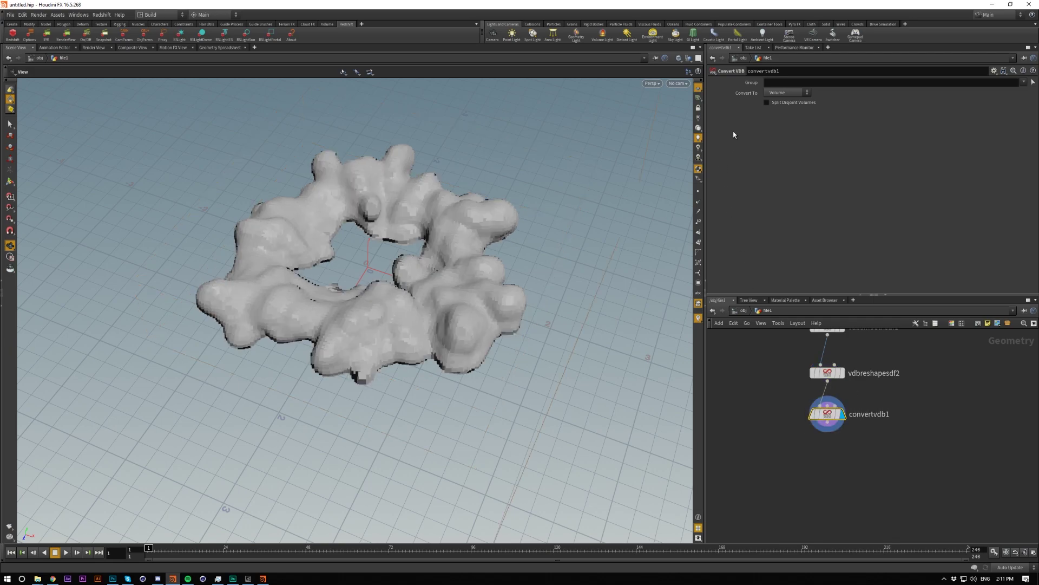
click(803, 92)
click(795, 115)
alt+drag(426, 264, 487, 174)
scroll(487, 174, up, 3)
middle_drag(778, 332, 761, 415)
click(816, 447)
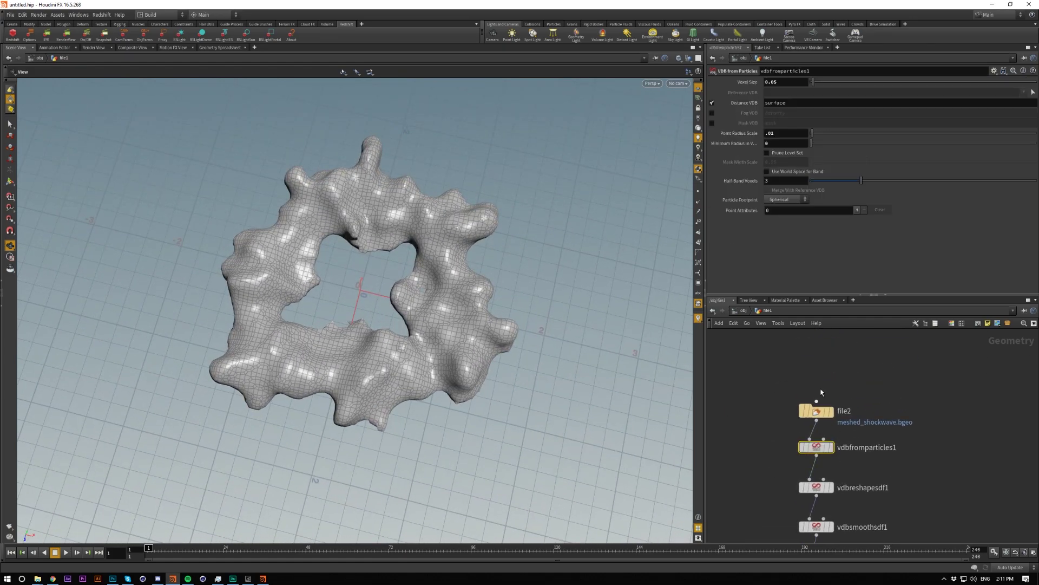
click(774, 82)
Step: Change vdbfromparticles1's Voxel Size from 0.05 to 0.005 for a finer ring
text(0)
key(Return)
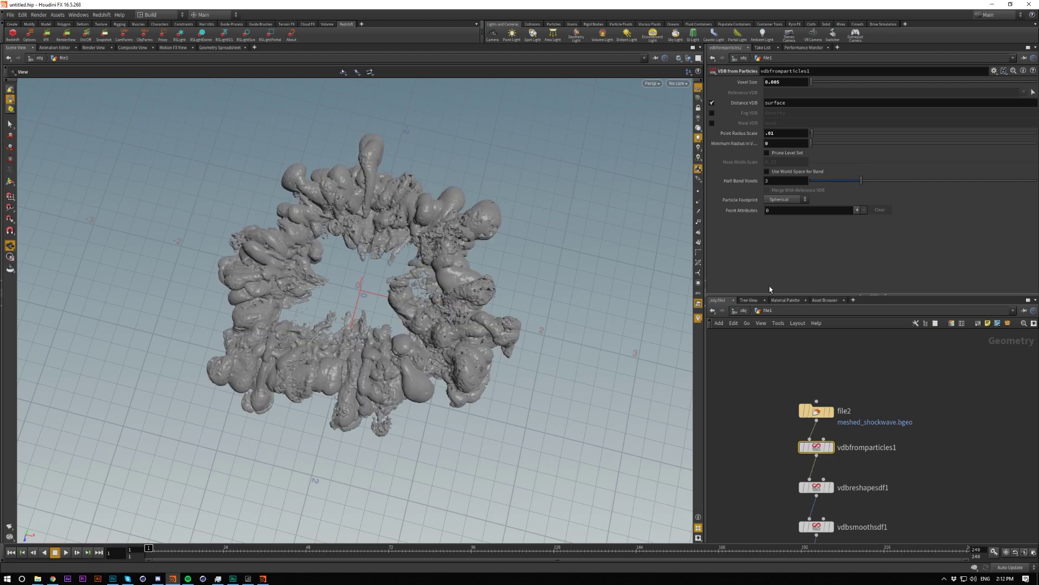
click(761, 399)
drag(524, 287, 348, 255)
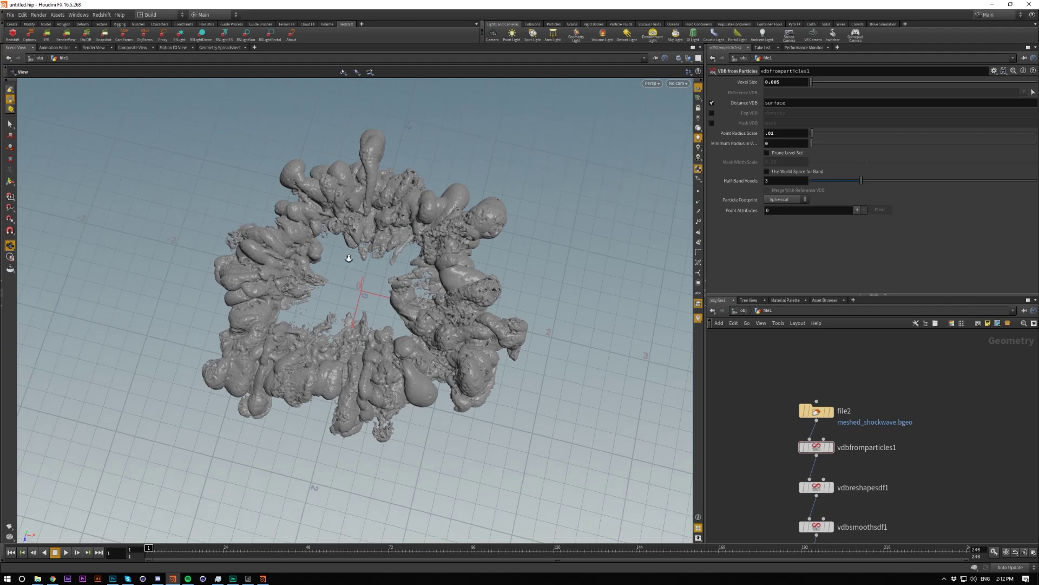
scroll(464, 289, up, 5)
scroll(464, 290, down, 4)
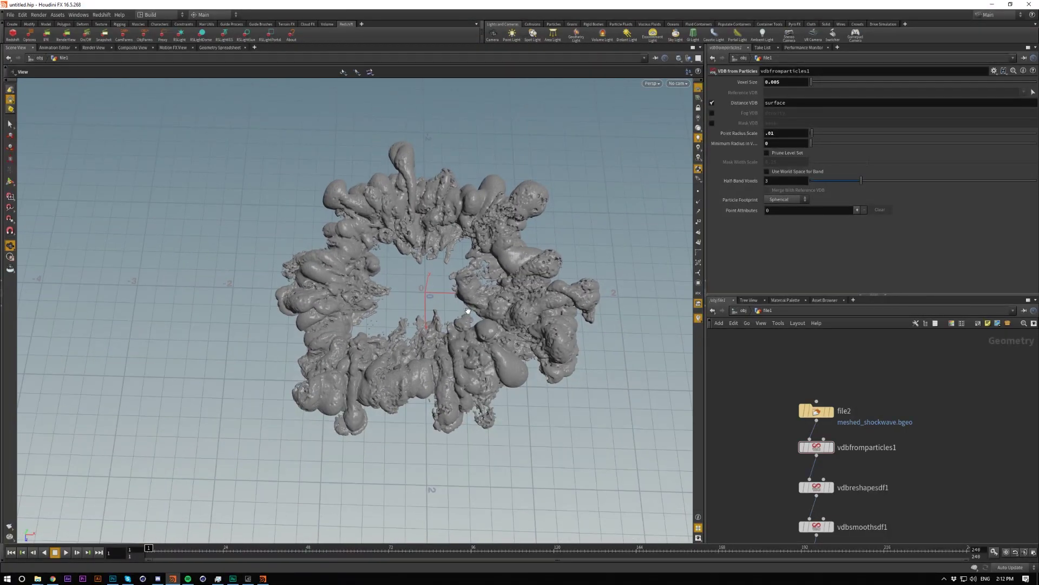
scroll(522, 362, up, 5)
Step: Switch the viewport to Smooth Shaded and return to the object level
click(680, 58)
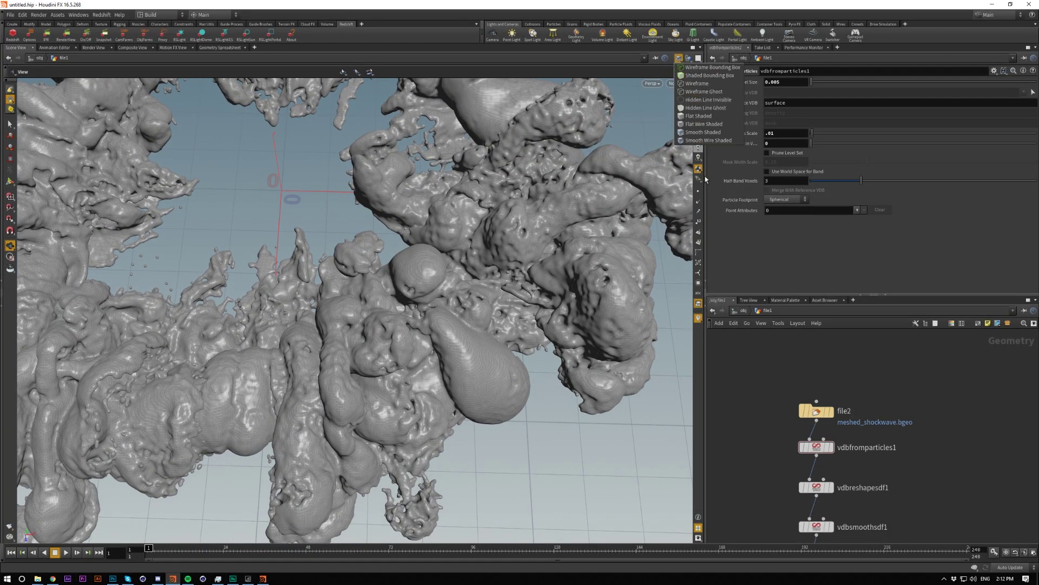
click(703, 132)
mouse_move(596, 217)
mouse_down()
mouse_move(636, 244)
mouse_move(495, 277)
mouse_move(538, 263)
mouse_up()
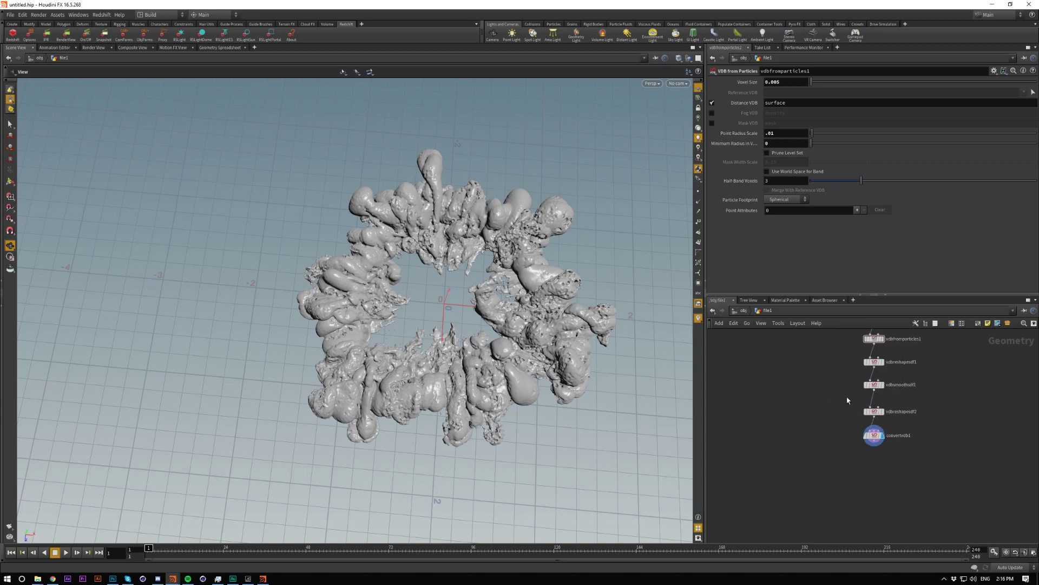
middle_drag(616, 327, 580, 355)
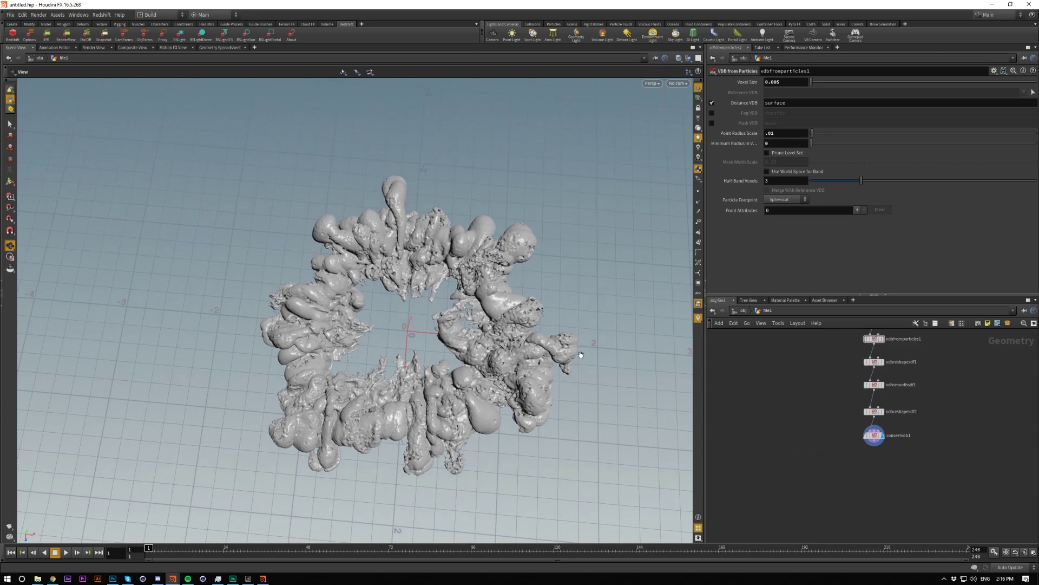
click(739, 313)
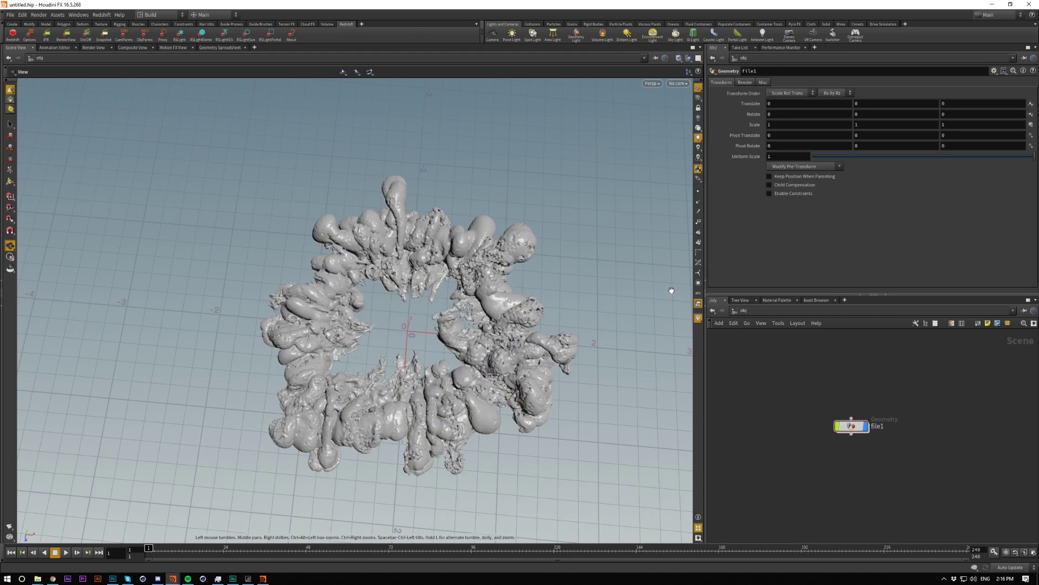
Step: Create cam1 from the view at translate 0, 5.21795, 0, rotate -90, looking straight down
ctrl+click(492, 34)
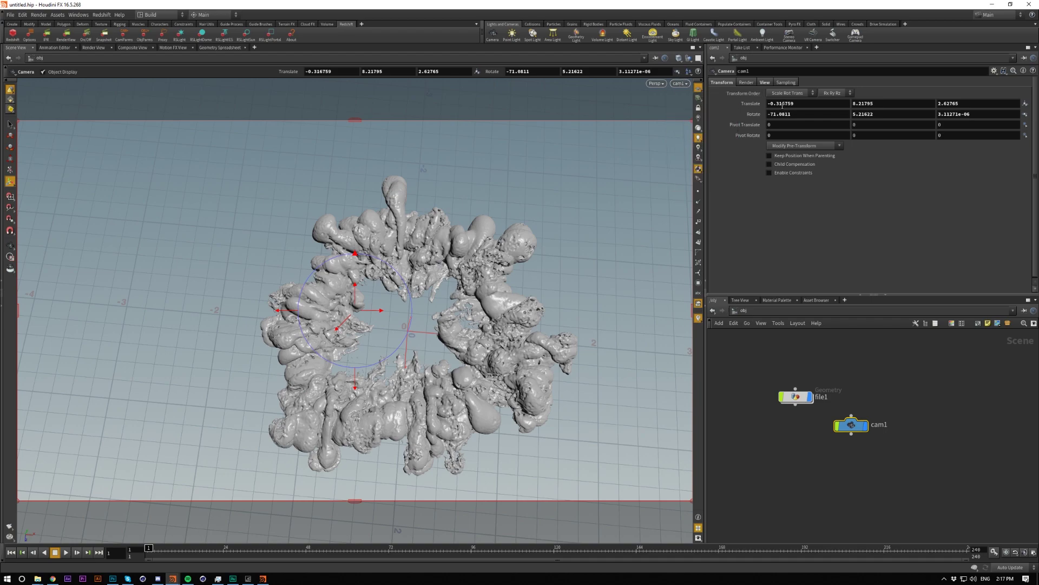
click(782, 104)
text(0)
key(Tab)
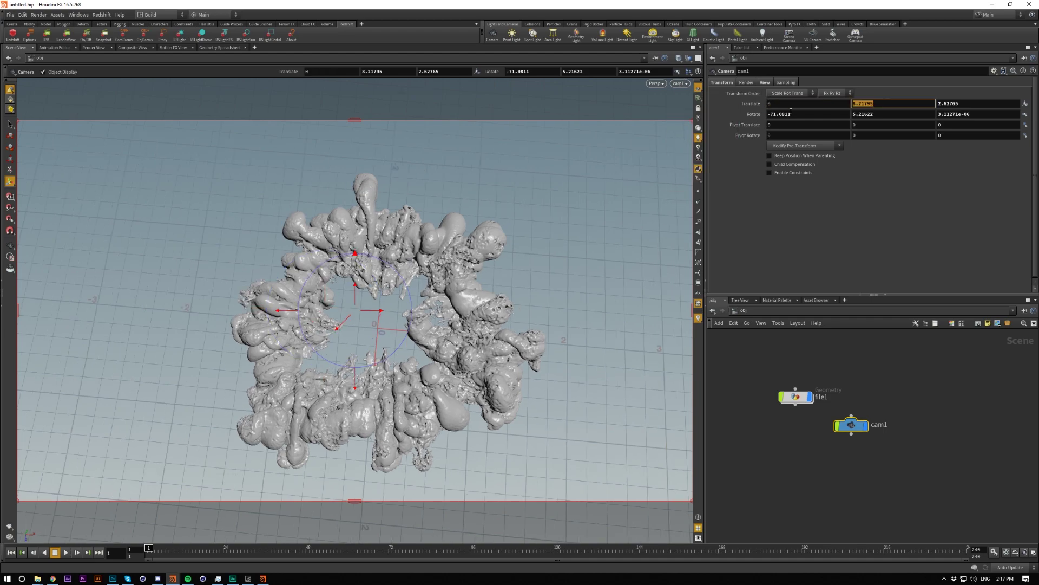
key(Tab)
text(0)
key(Tab)
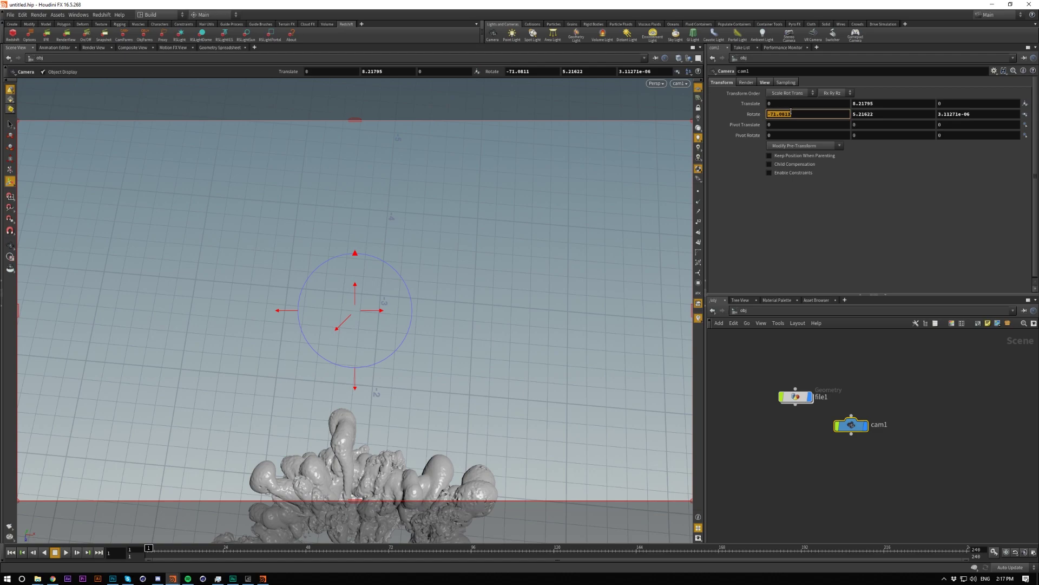
text(-90)
key(Tab)
text(0)
key(Tab)
text(0)
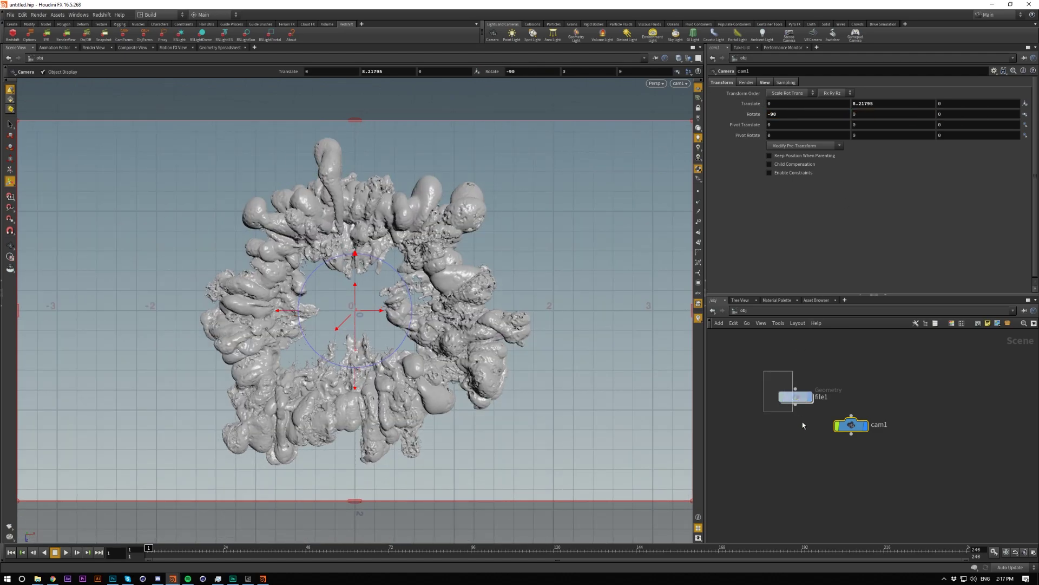
click(795, 396)
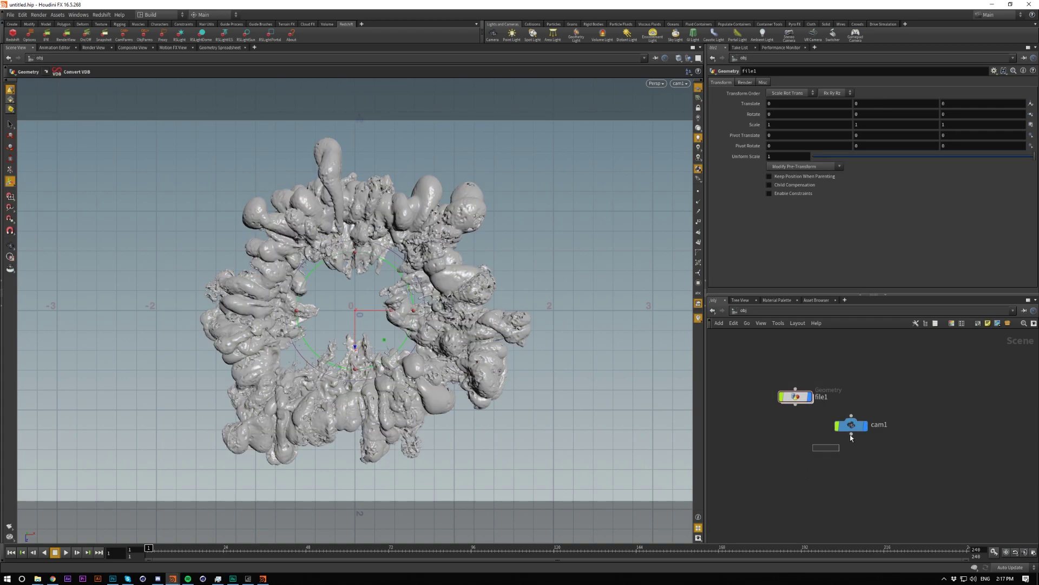
click(851, 425)
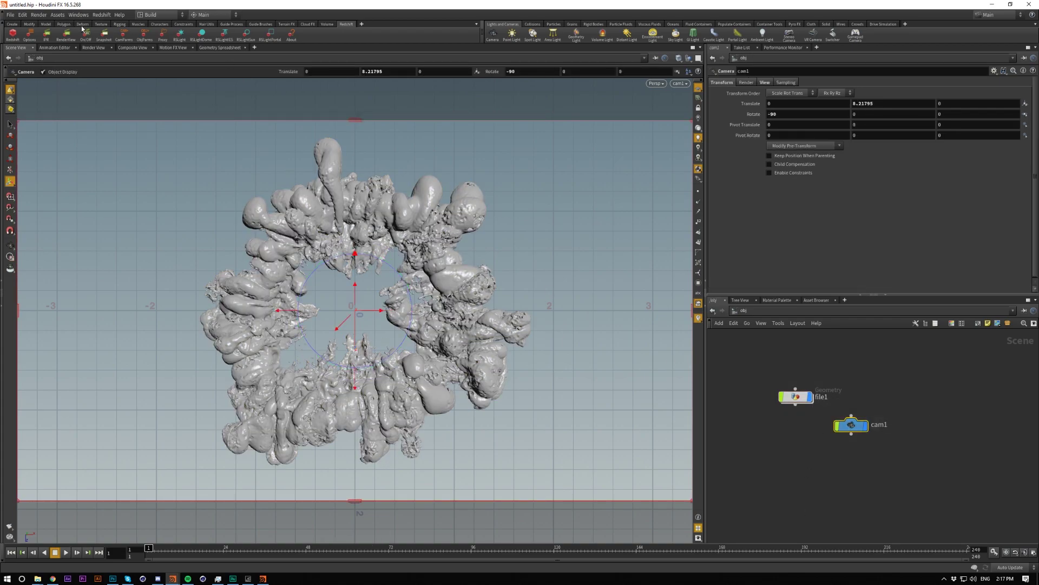
Step: Give cam1 Redshift parameters with Photographic Exposure on, and create Redshift_ROP1 and Redshift_IPR1
click(119, 34)
click(818, 83)
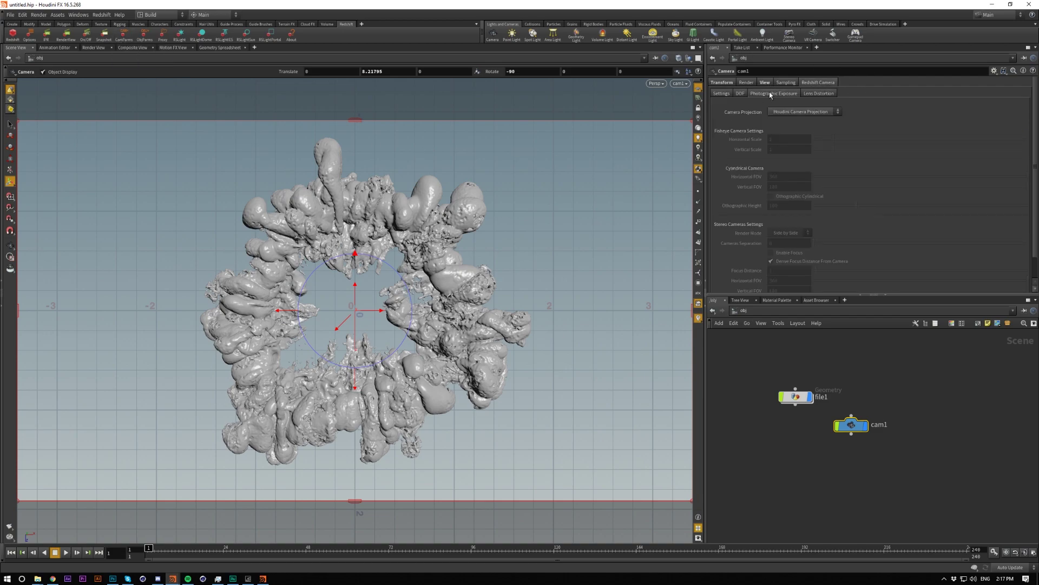
click(773, 94)
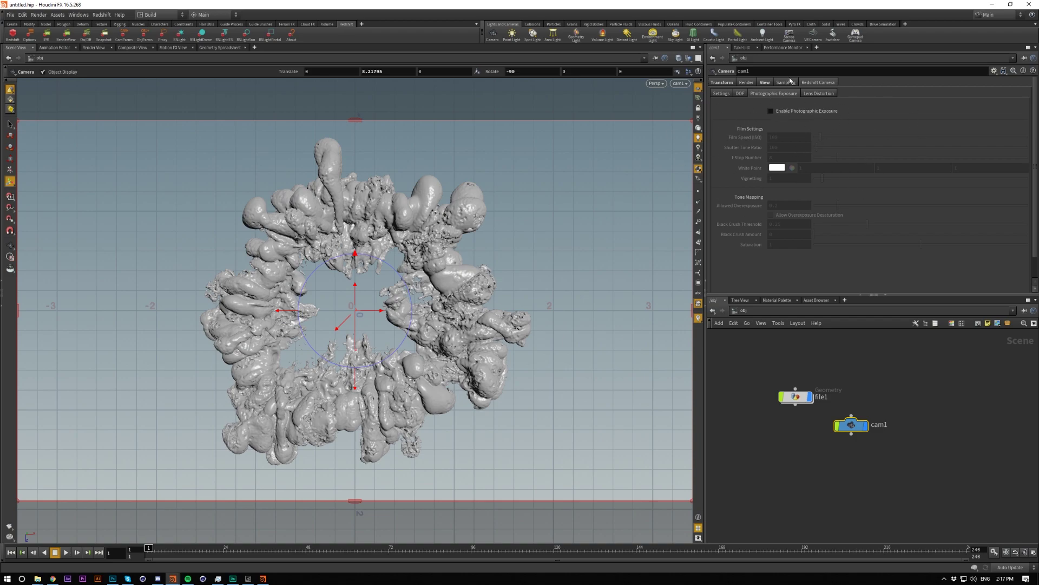
click(794, 112)
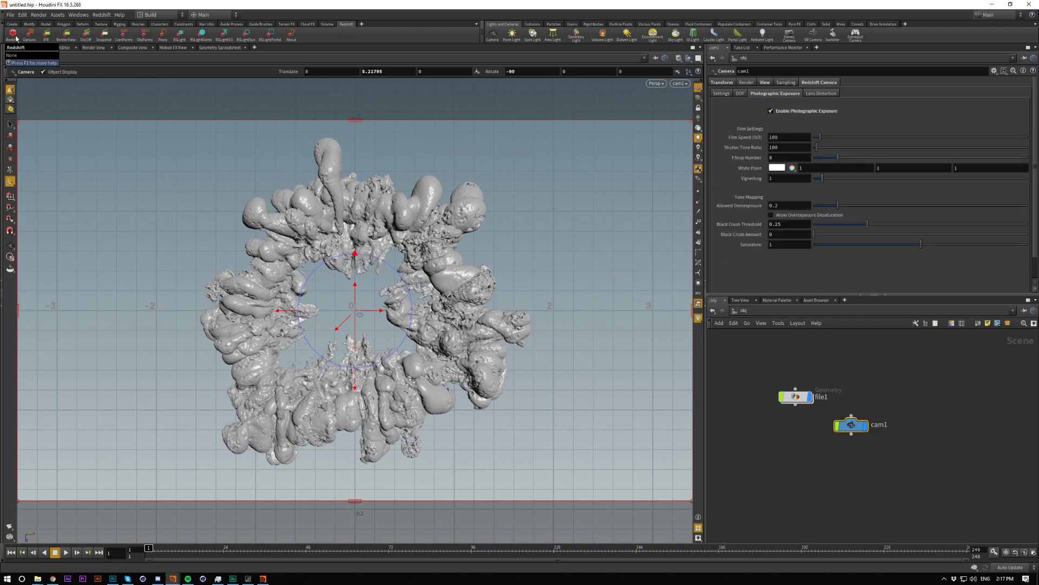
click(15, 38)
Step: Delete the Redshift_IPR1 node and recentre the remaining Redshift_ROP1 in the network view
drag(857, 449, 999, 487)
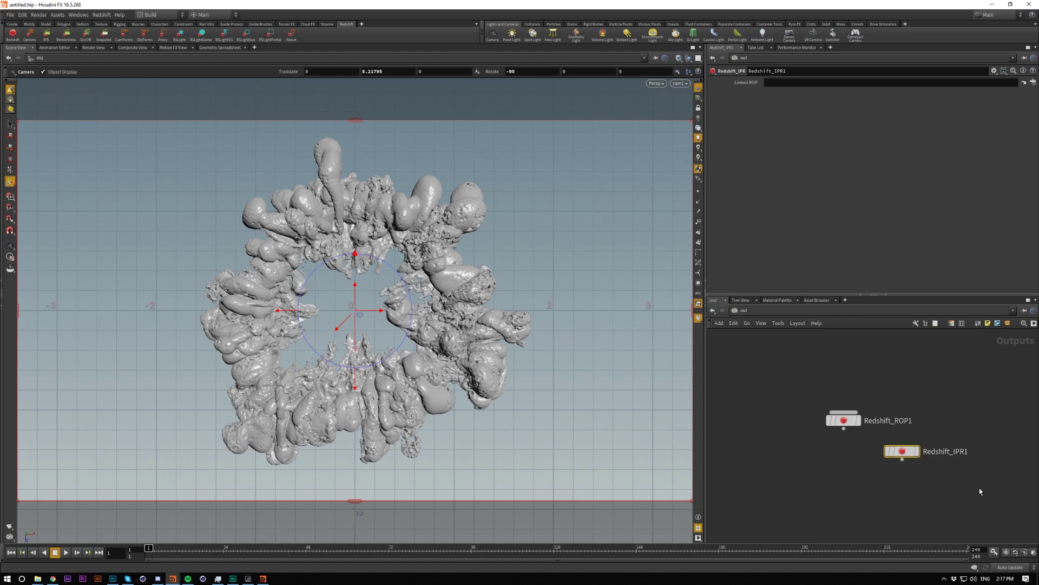
key(Delete)
drag(874, 499, 811, 409)
scroll(812, 412, up, 3)
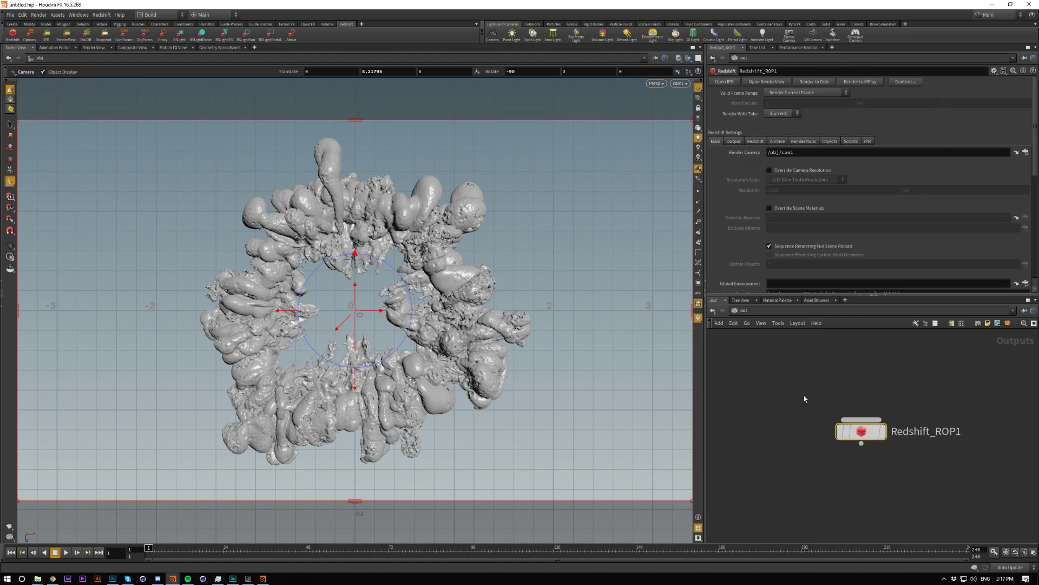
middle_drag(818, 415, 780, 423)
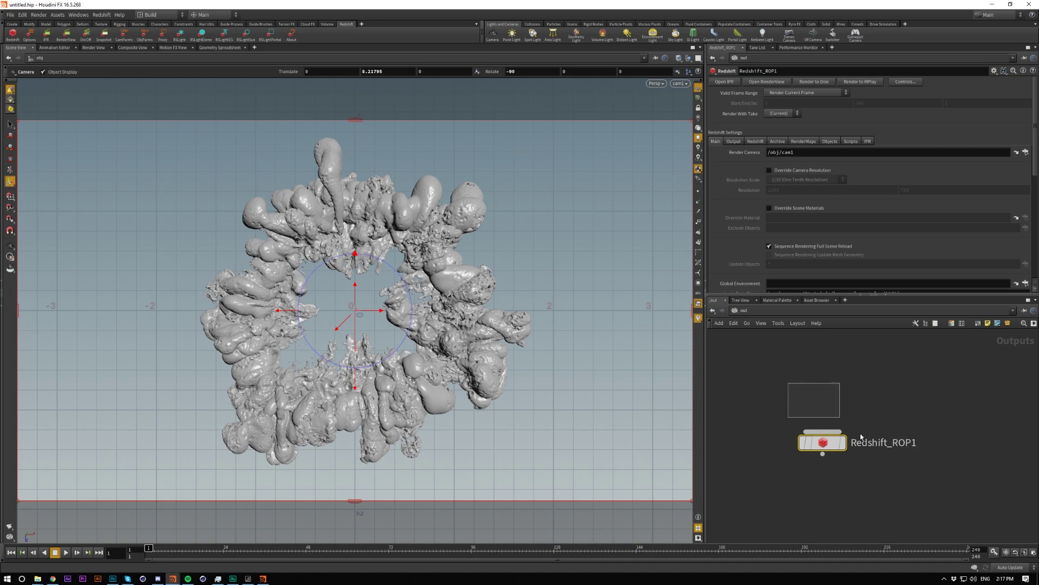
Step: Review Redshift_ROP1's sampling, global illumination, optimization and motion blur settings
click(733, 141)
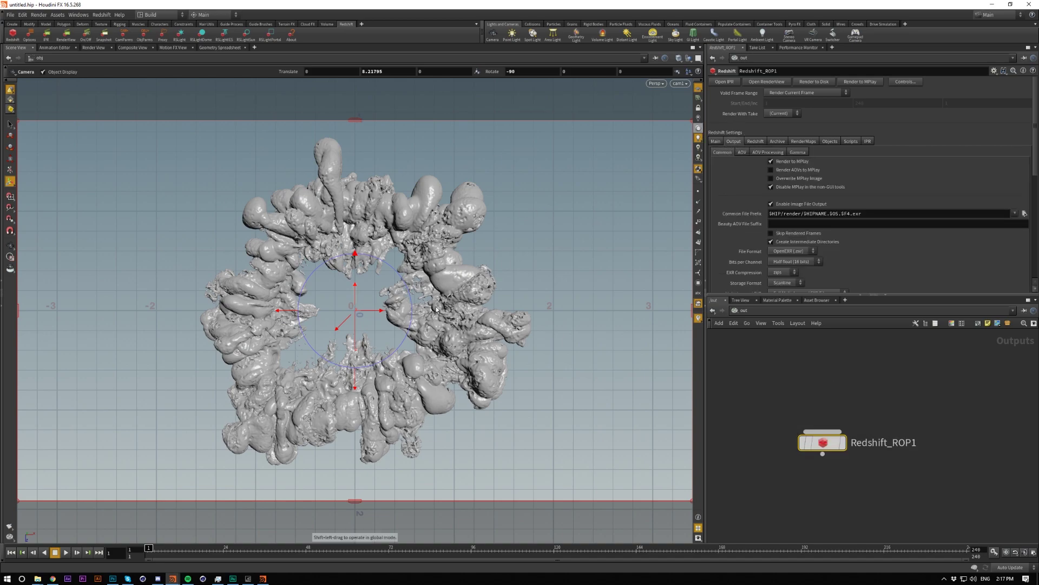
click(756, 141)
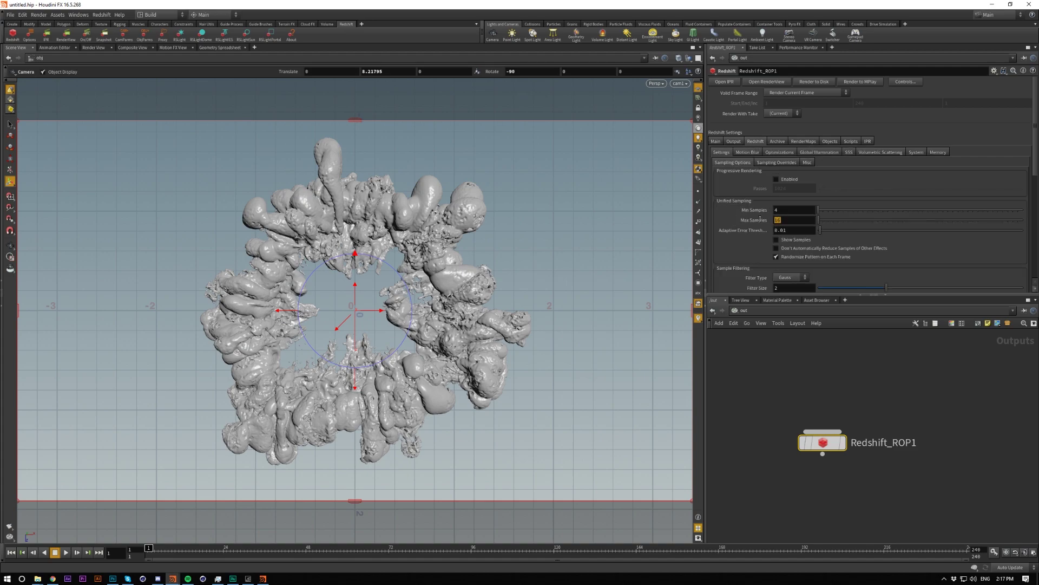
click(796, 220)
scroll(732, 252, down, 2)
scroll(730, 250, up, 2)
click(819, 153)
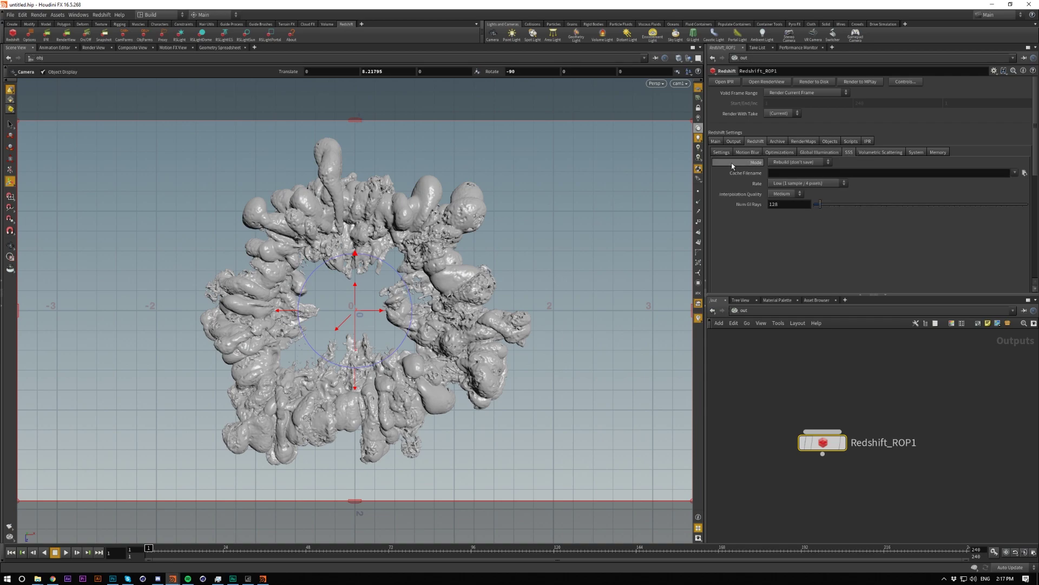
click(774, 153)
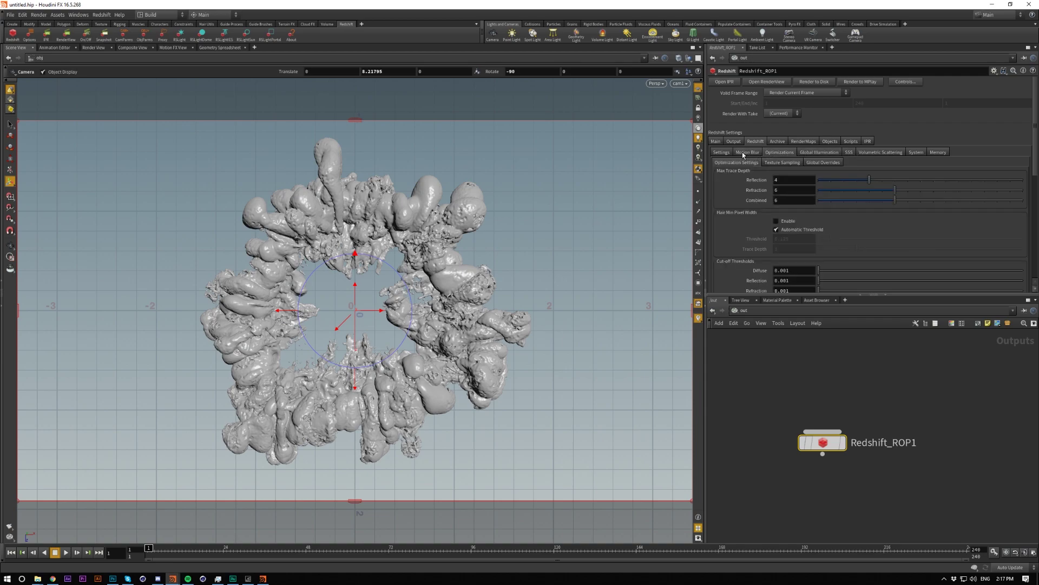
click(745, 154)
click(721, 153)
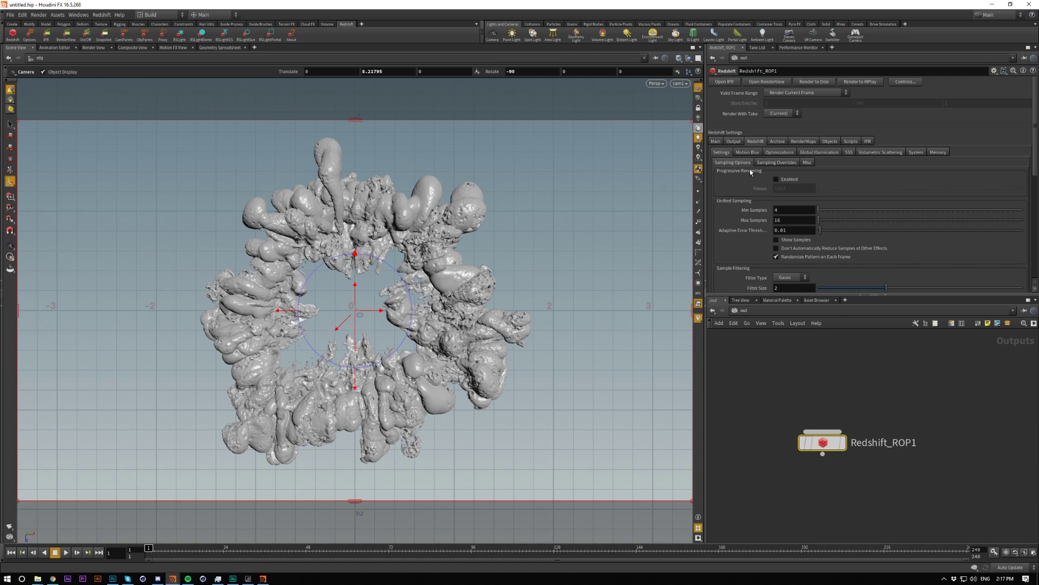
Step: Set Redshift_ROP1's image format to PNG and its output gamma mode to Automatic
click(734, 142)
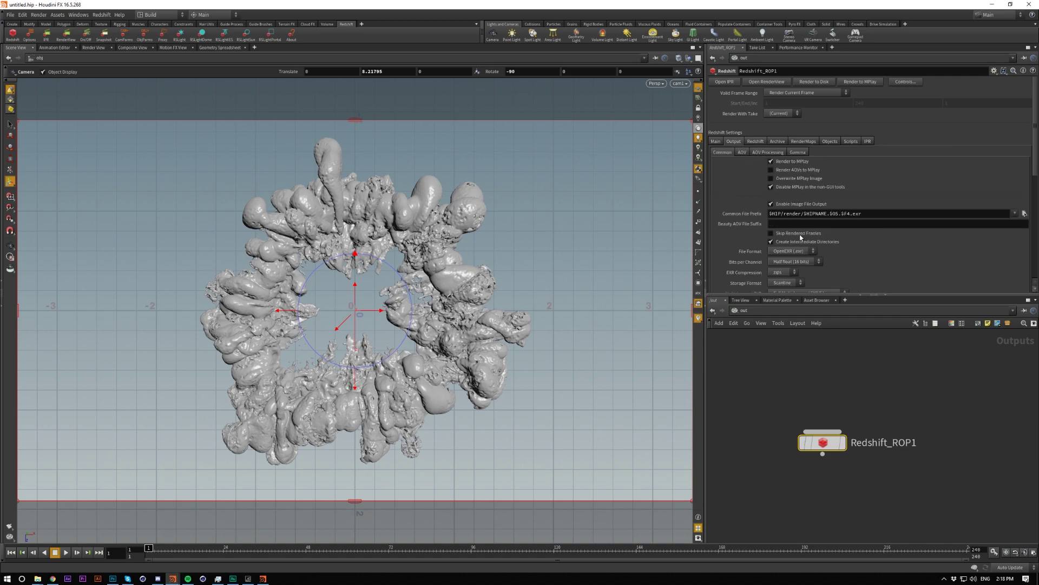
click(788, 251)
click(782, 275)
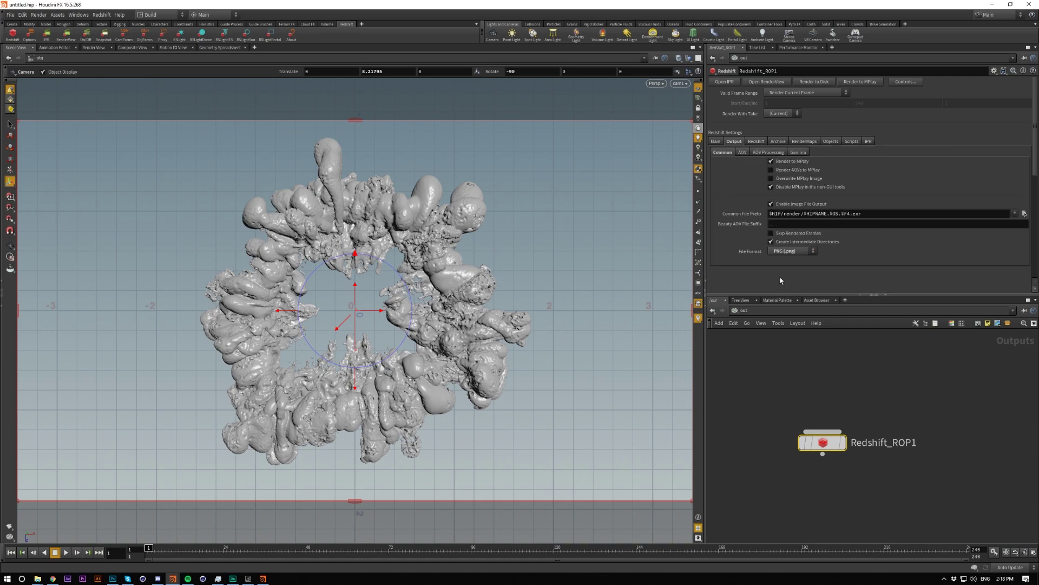
click(798, 152)
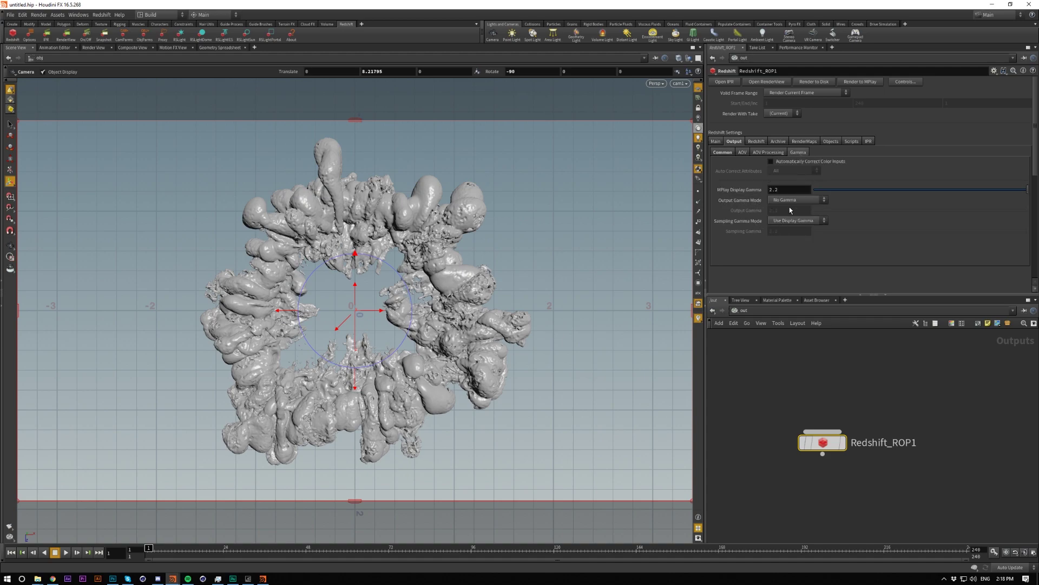
click(794, 200)
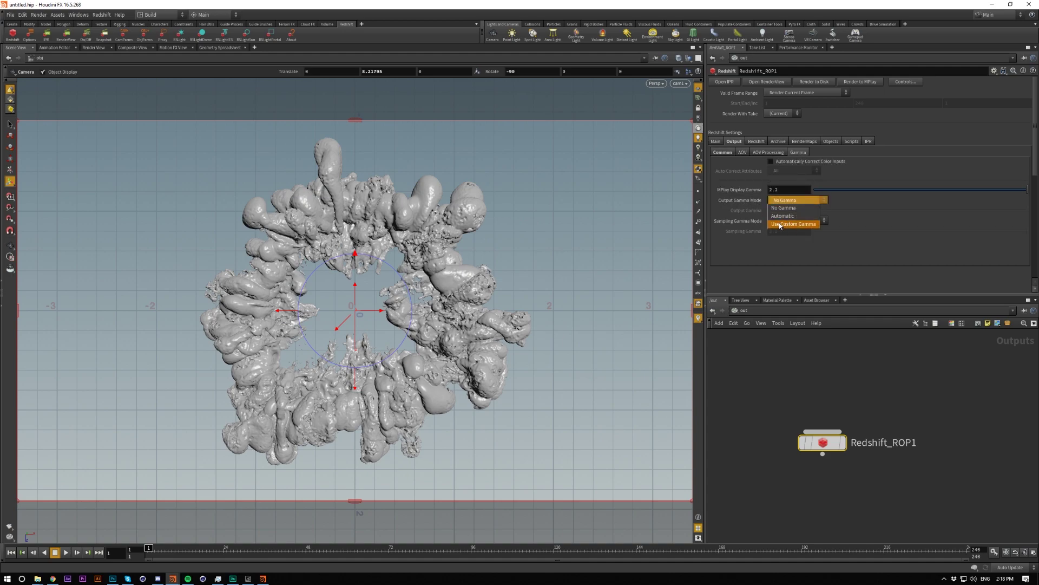
click(784, 216)
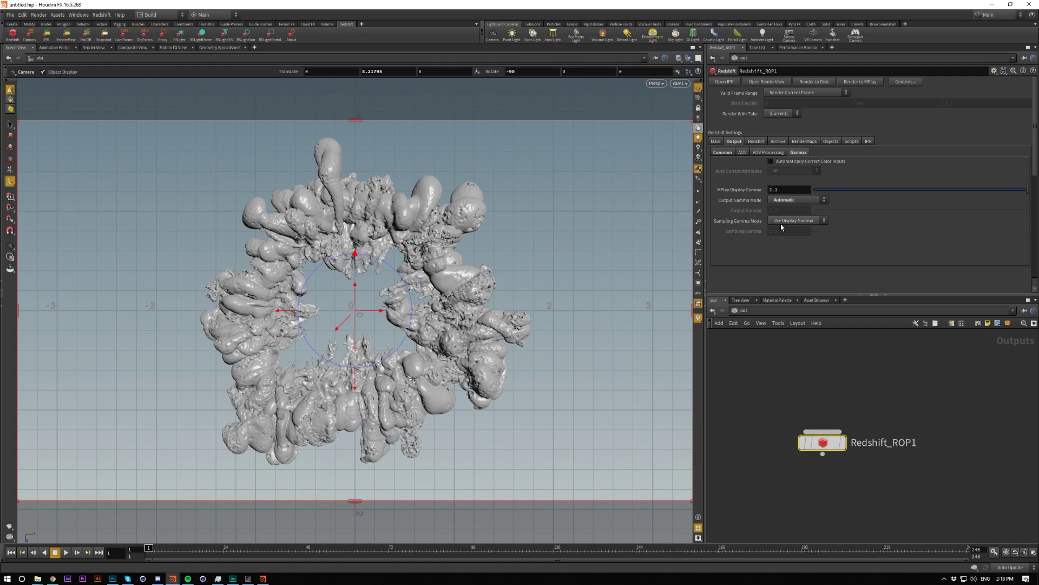
click(791, 199)
click(804, 208)
click(804, 201)
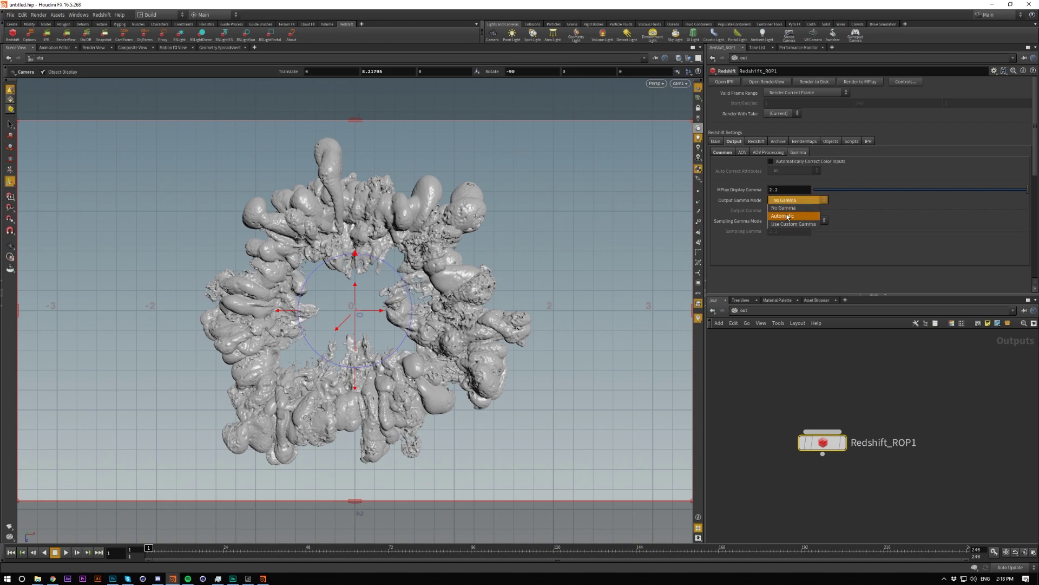
click(788, 216)
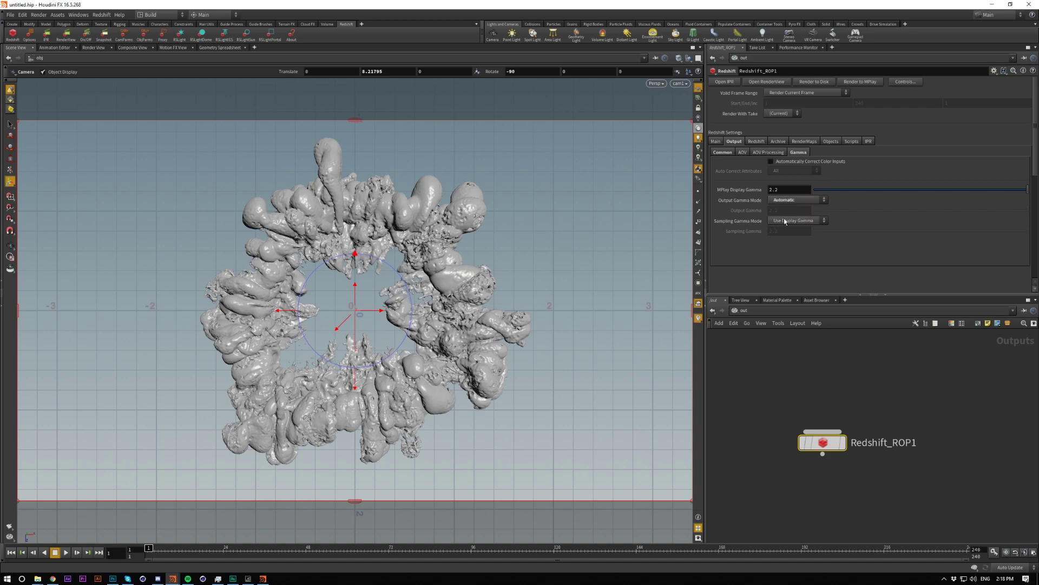
click(736, 310)
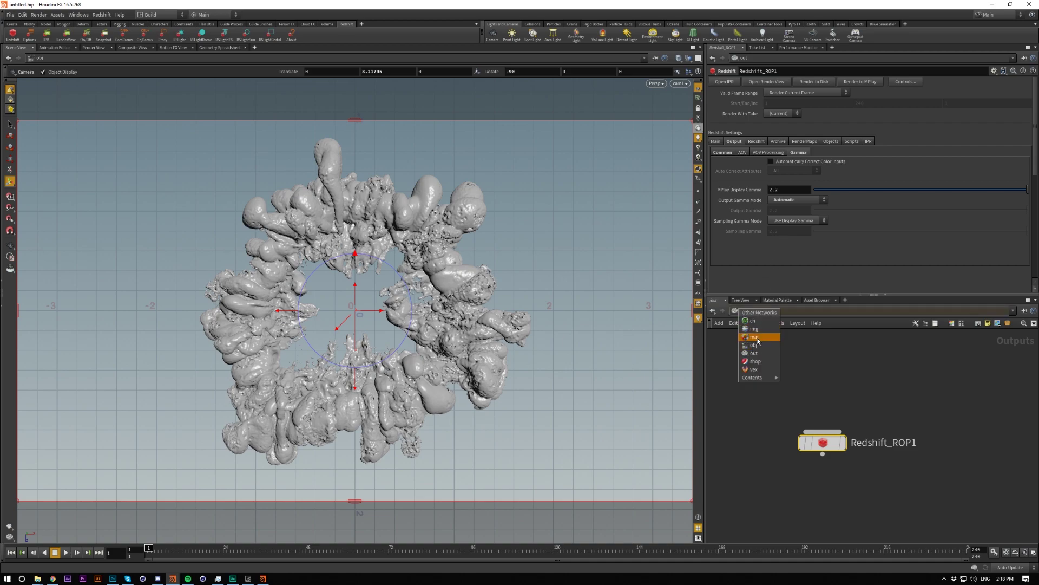
click(756, 337)
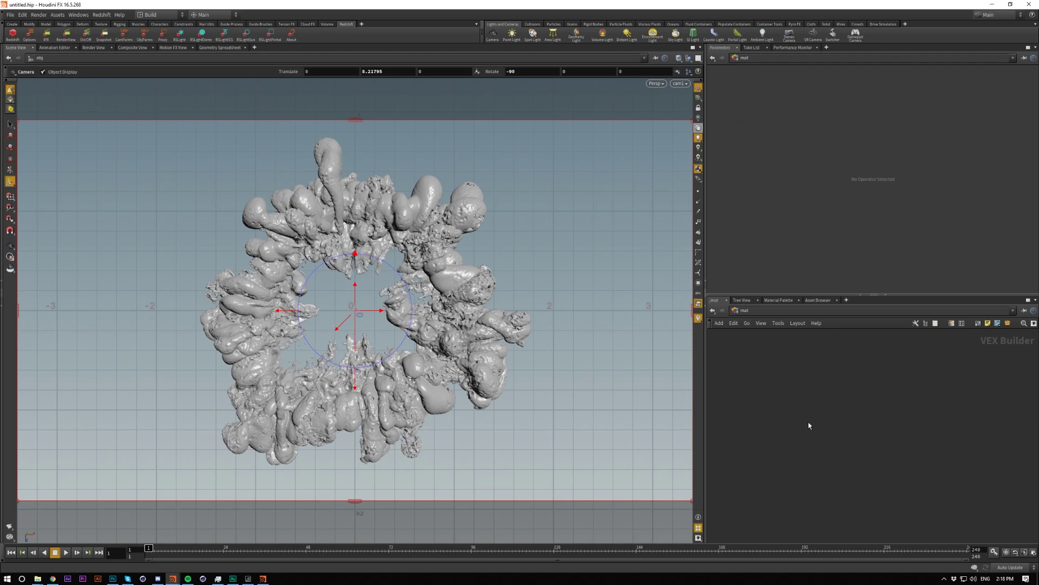
click(735, 310)
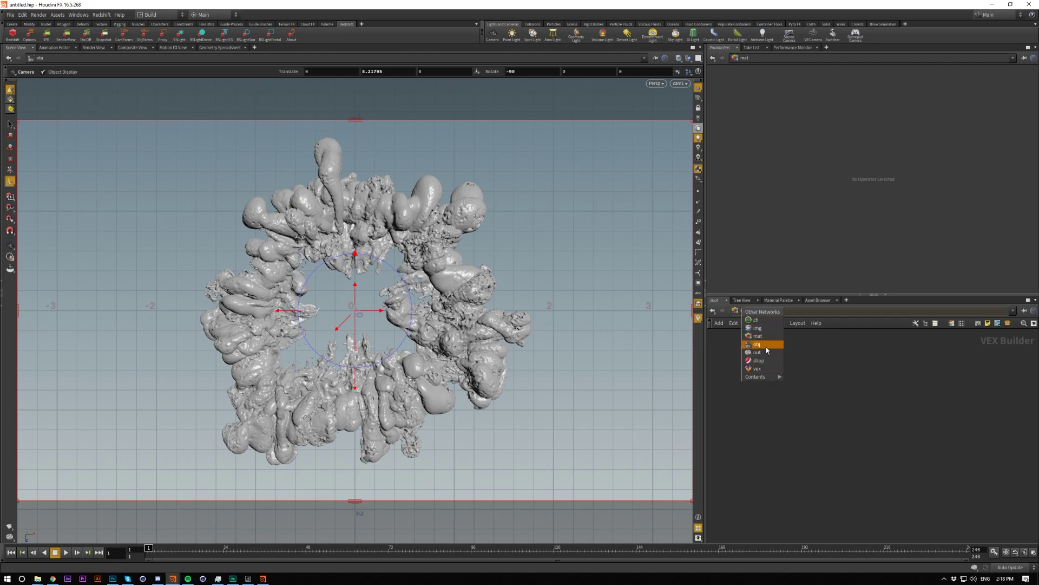
click(766, 345)
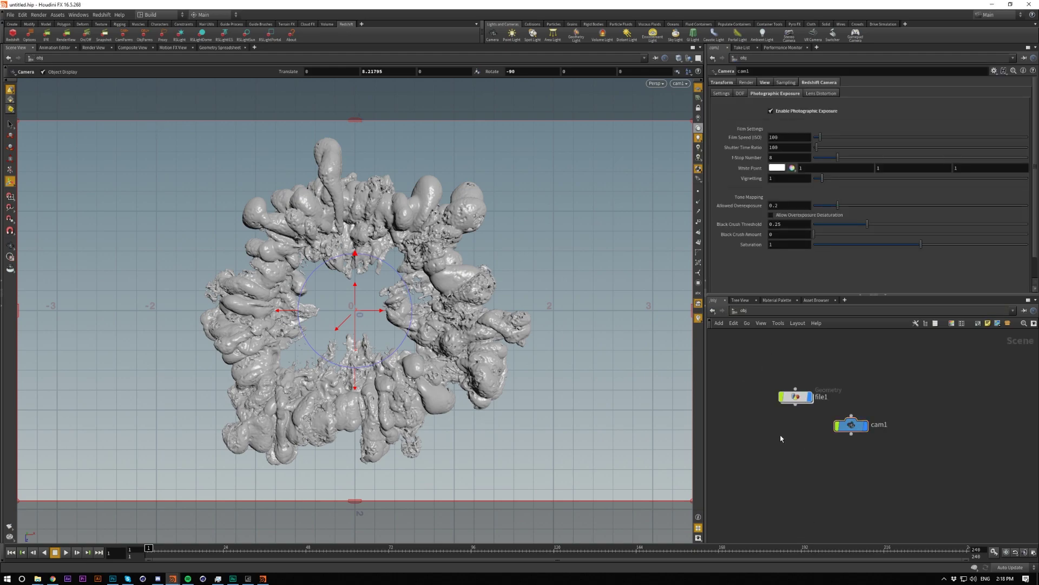
click(741, 313)
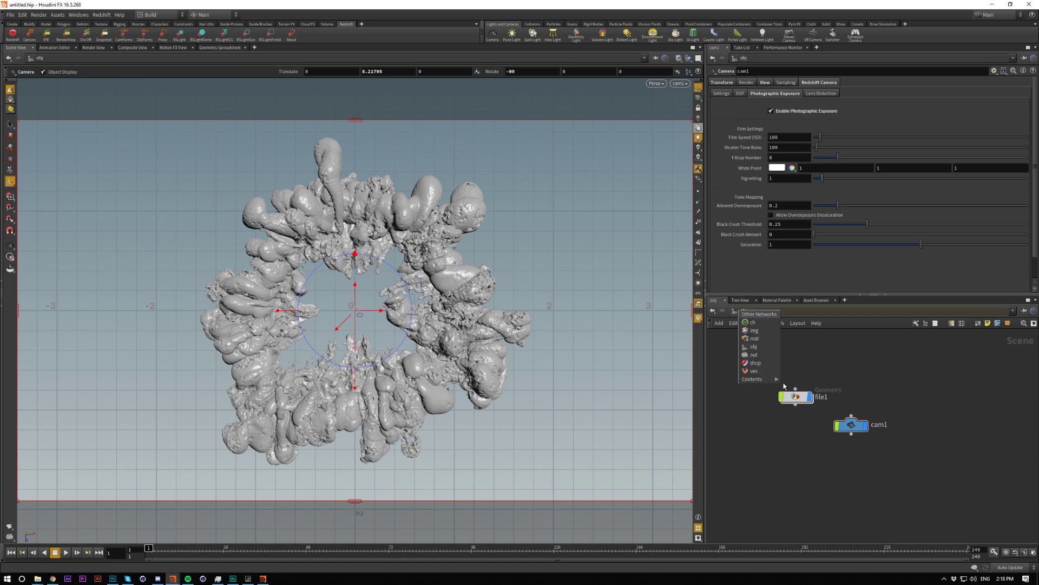
click(758, 356)
Step: Open Redshift Render View, set it to Fit Window, enlarge it and start a render region
click(765, 81)
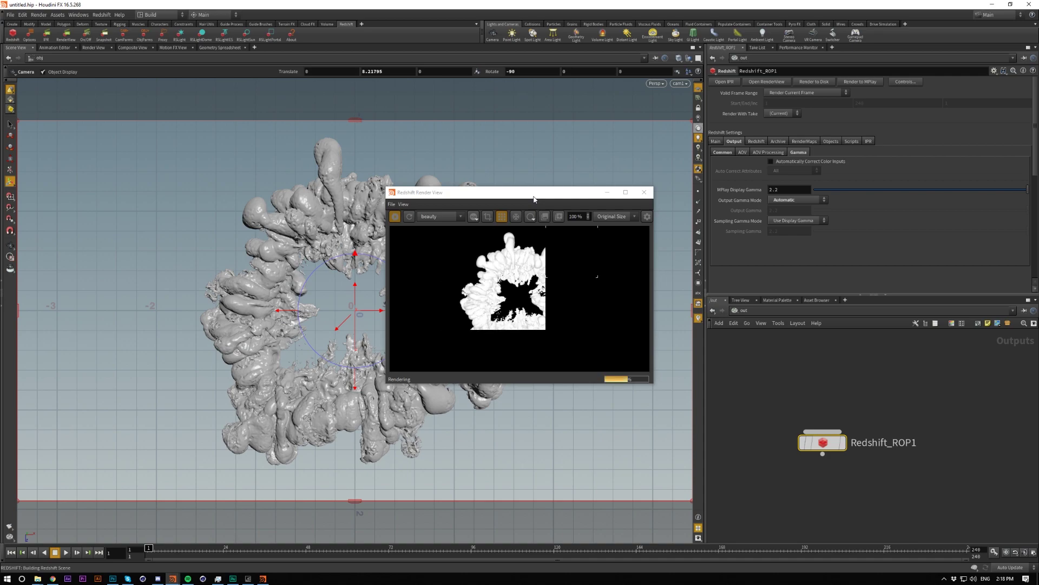
drag(533, 199, 169, 92)
click(249, 109)
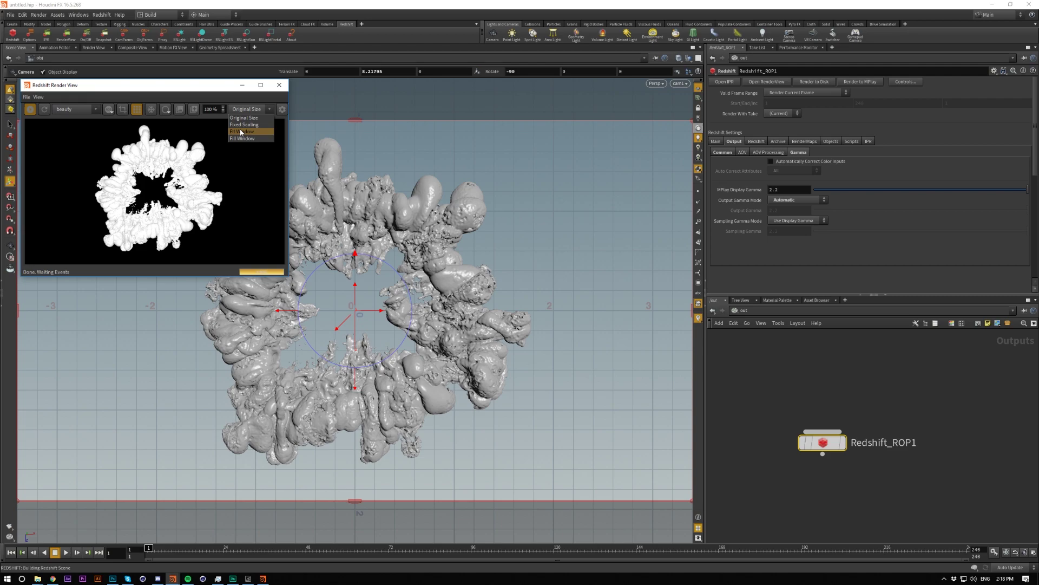
click(242, 131)
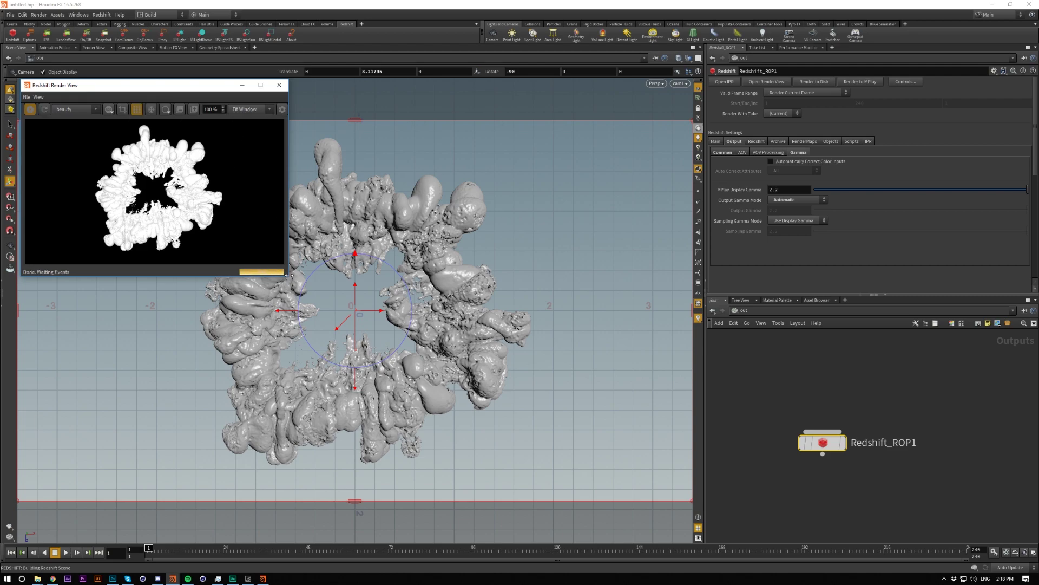
drag(289, 275, 691, 541)
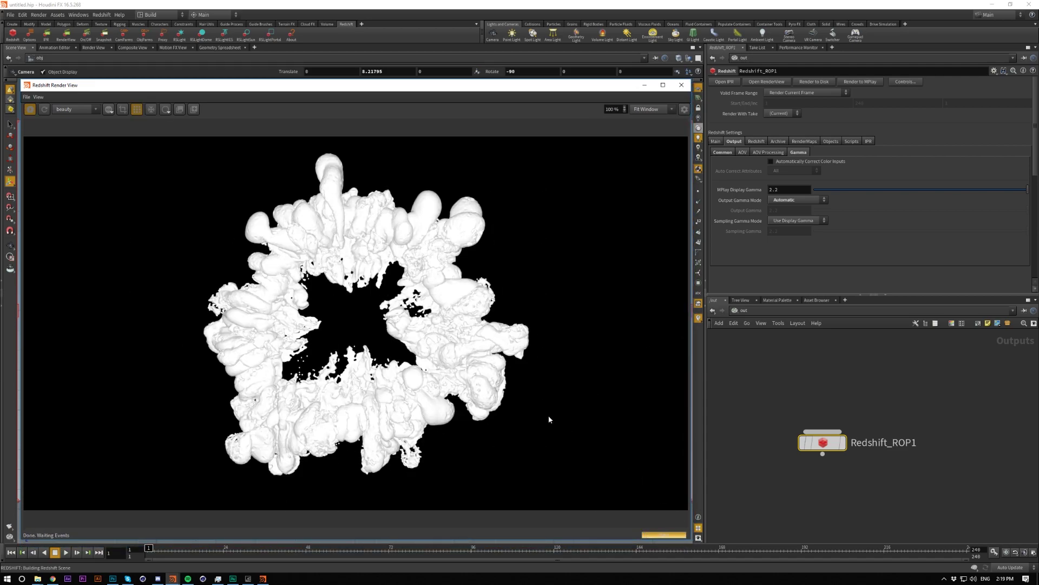
click(126, 110)
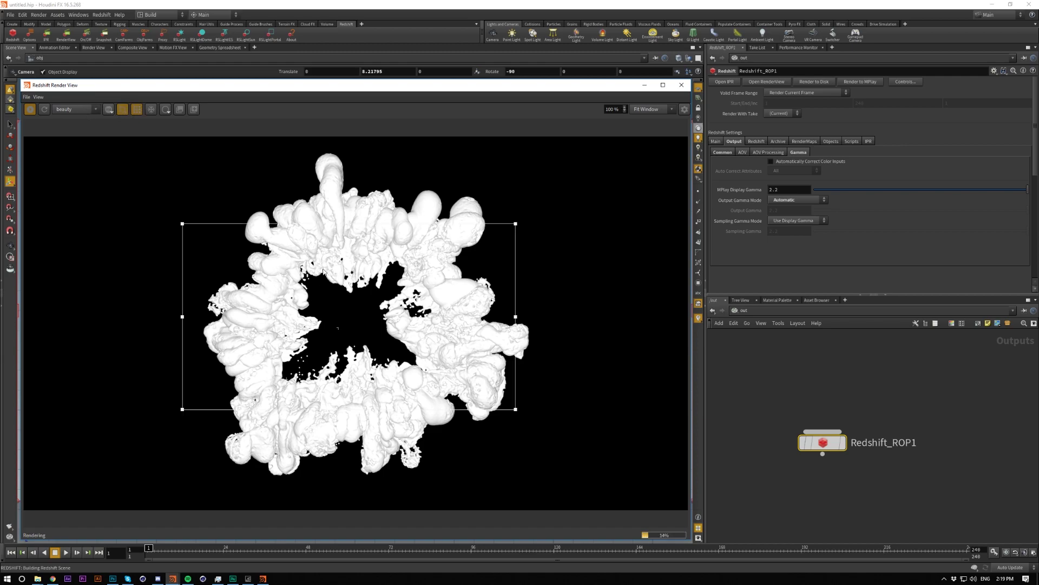
drag(350, 224, 349, 145)
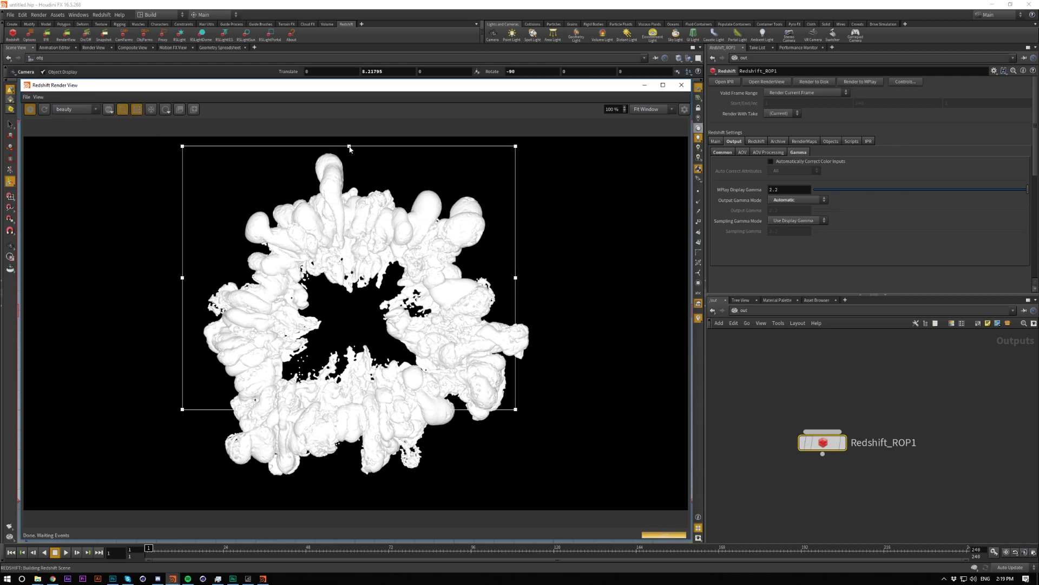
Step: Stretch the render region around the whole shockwave, then switch the network editor to obj
drag(357, 410, 357, 486)
drag(515, 318, 542, 316)
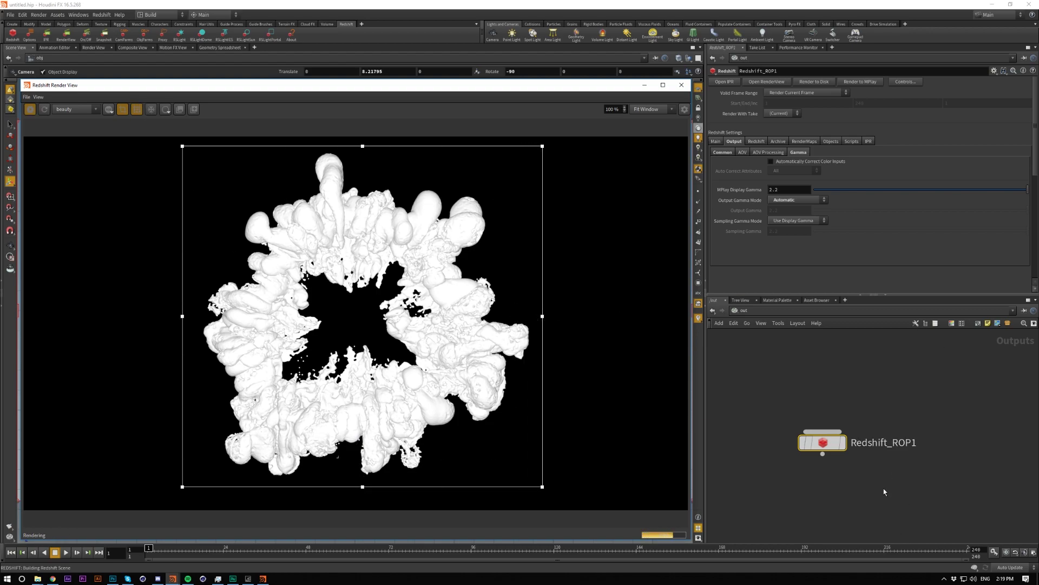
click(828, 471)
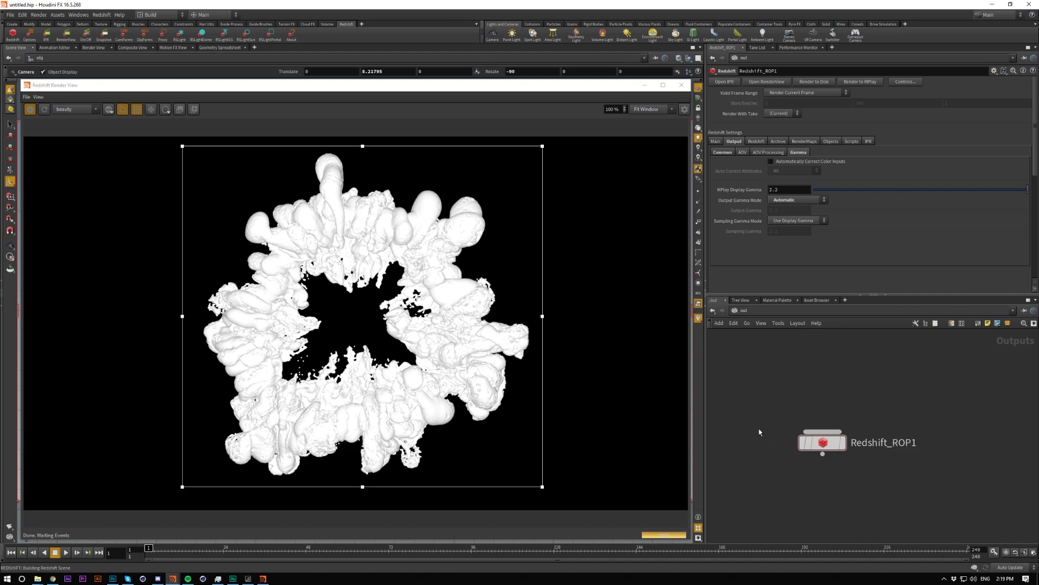
drag(763, 405, 896, 497)
click(742, 312)
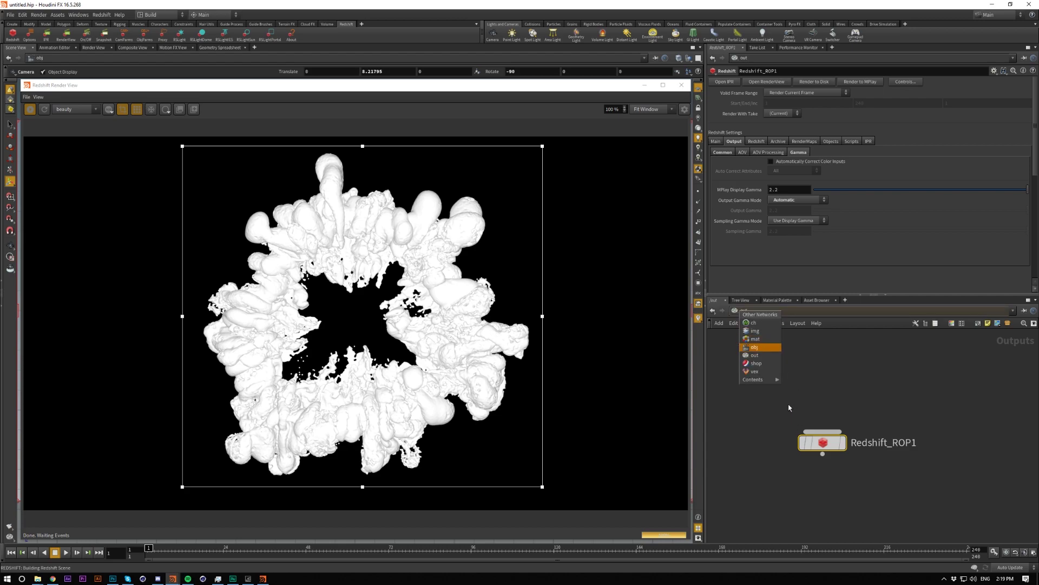
click(761, 347)
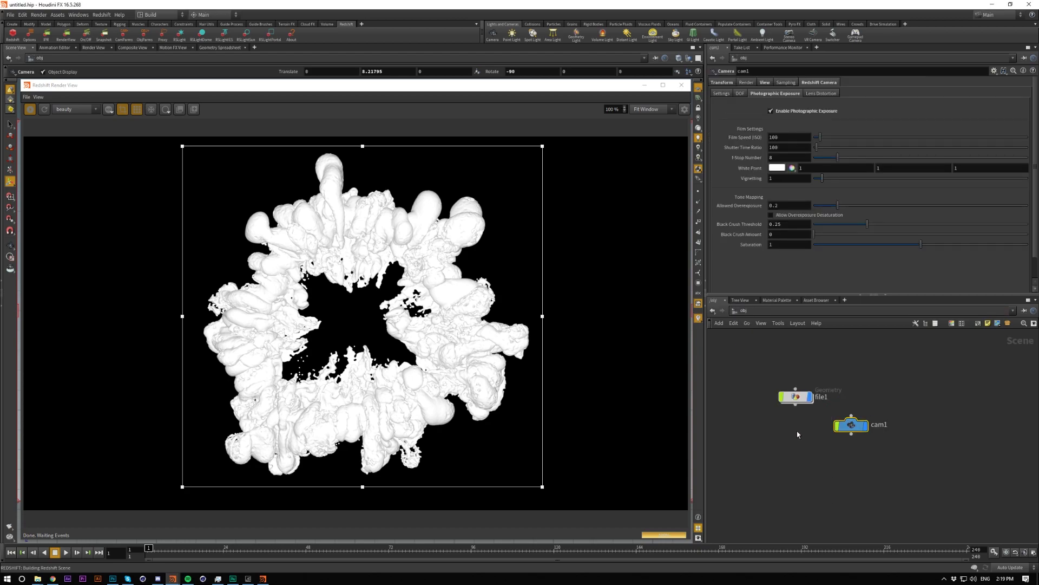
Step: Add an RS dome light via 'rs do', enabling its back-plate and environment alpha channel replacement
key(Tab)
text(rs do)
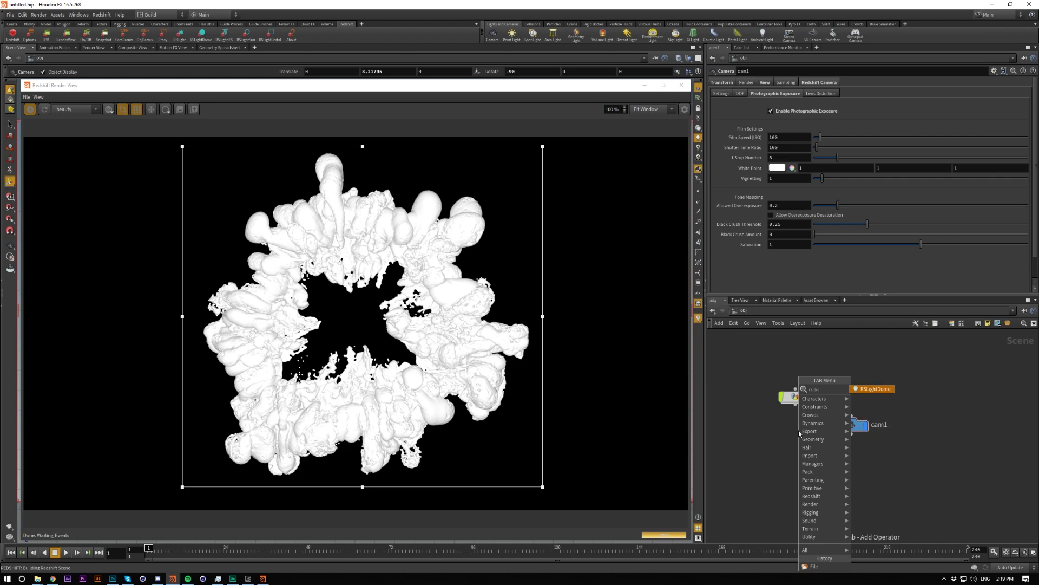
key(Return)
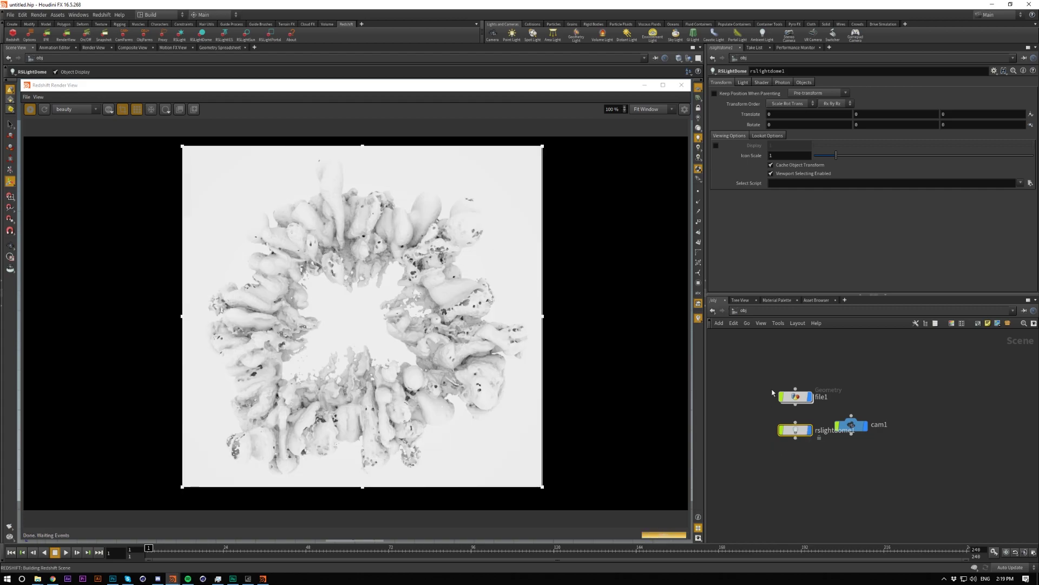
click(760, 83)
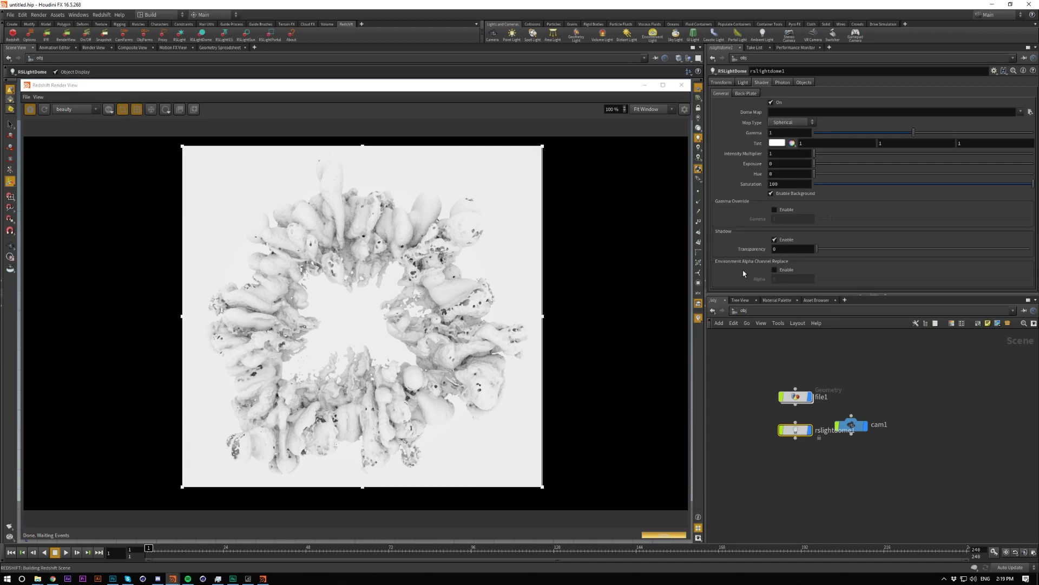
click(747, 93)
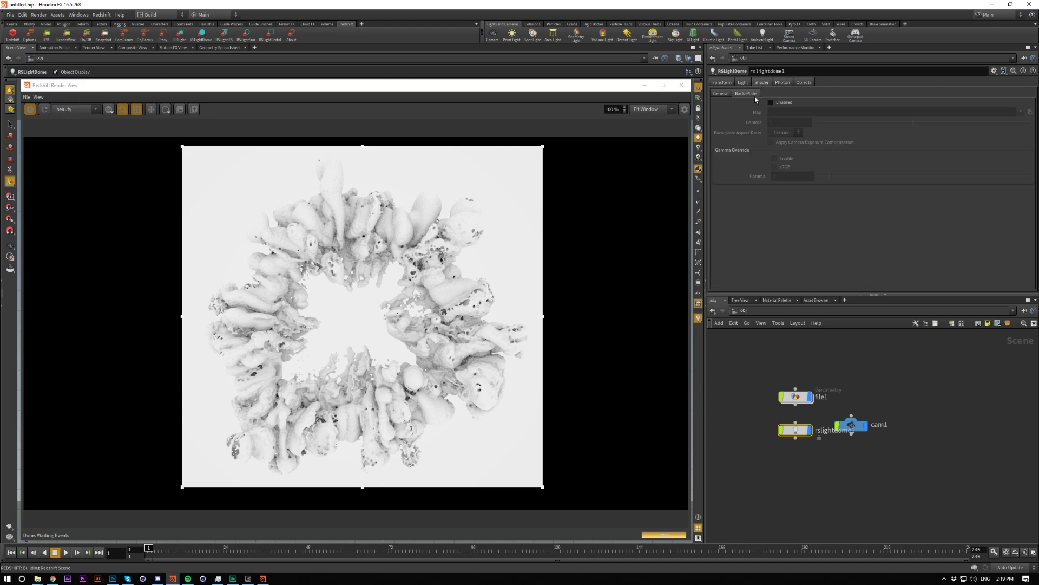
click(779, 103)
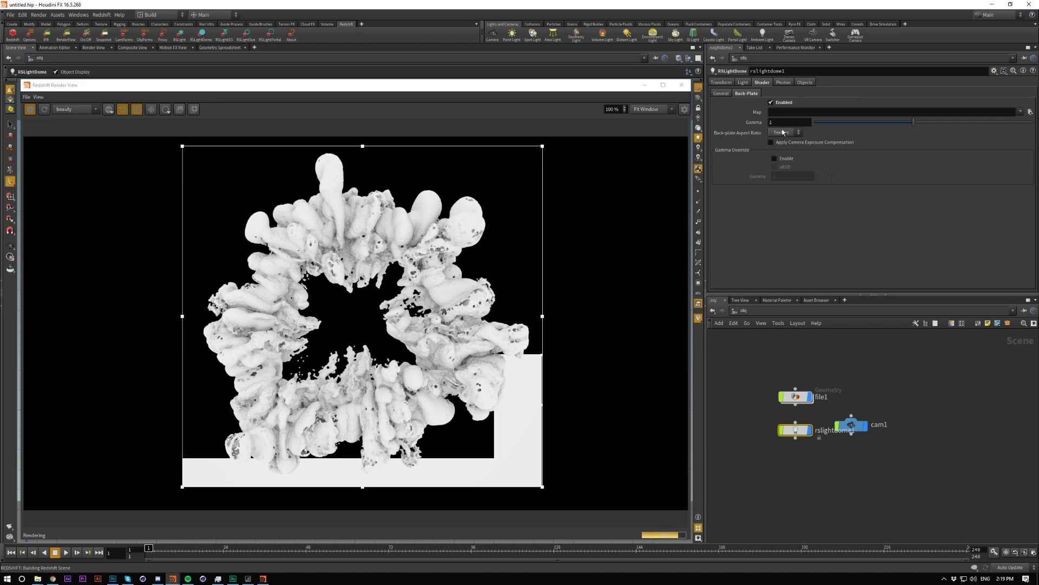
click(721, 93)
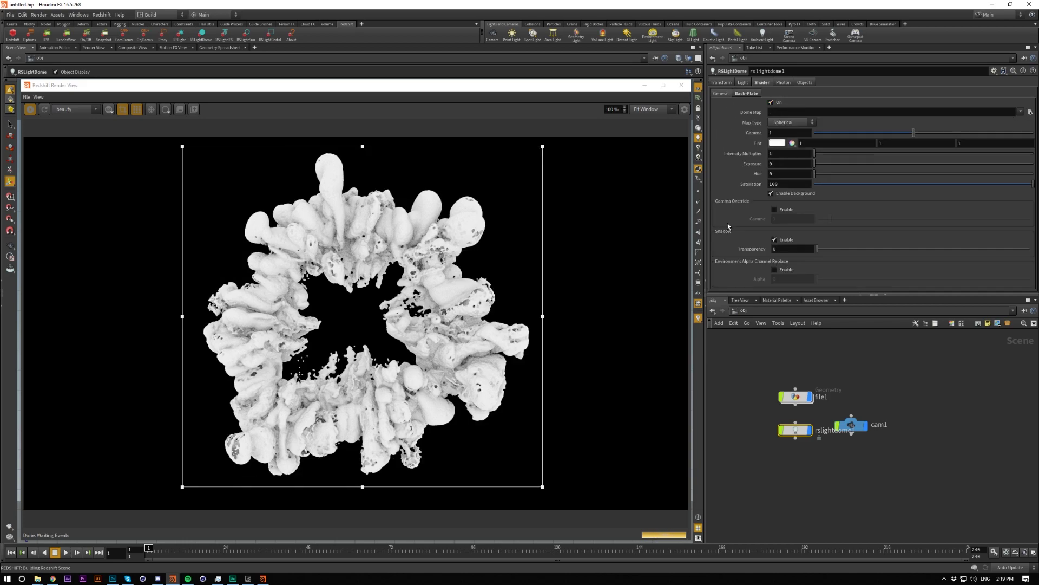
click(773, 269)
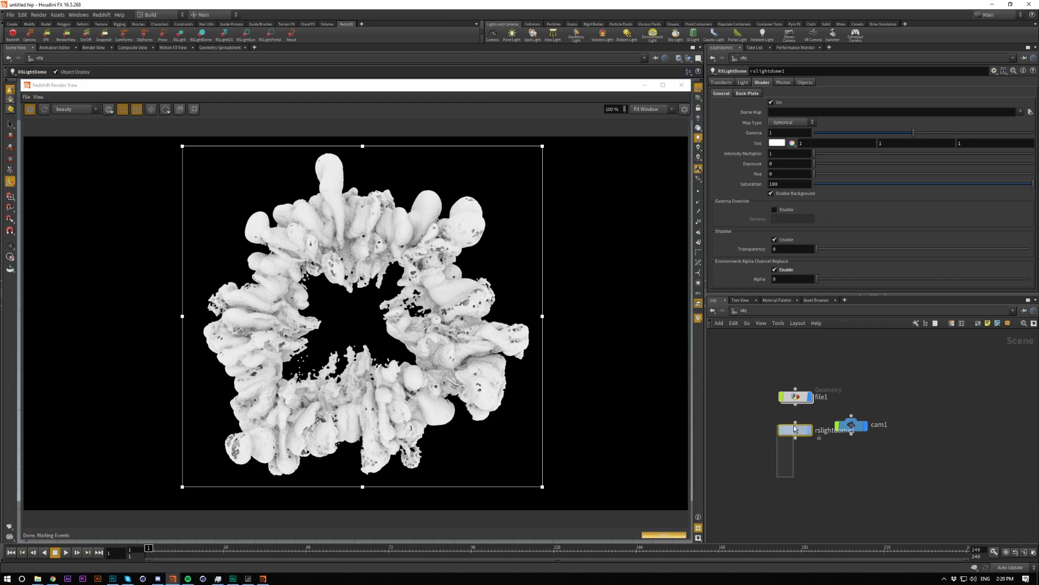
Step: Move the dome light below cam1, then create an RS Material Builder named mesh_material in /mat
drag(795, 430, 795, 458)
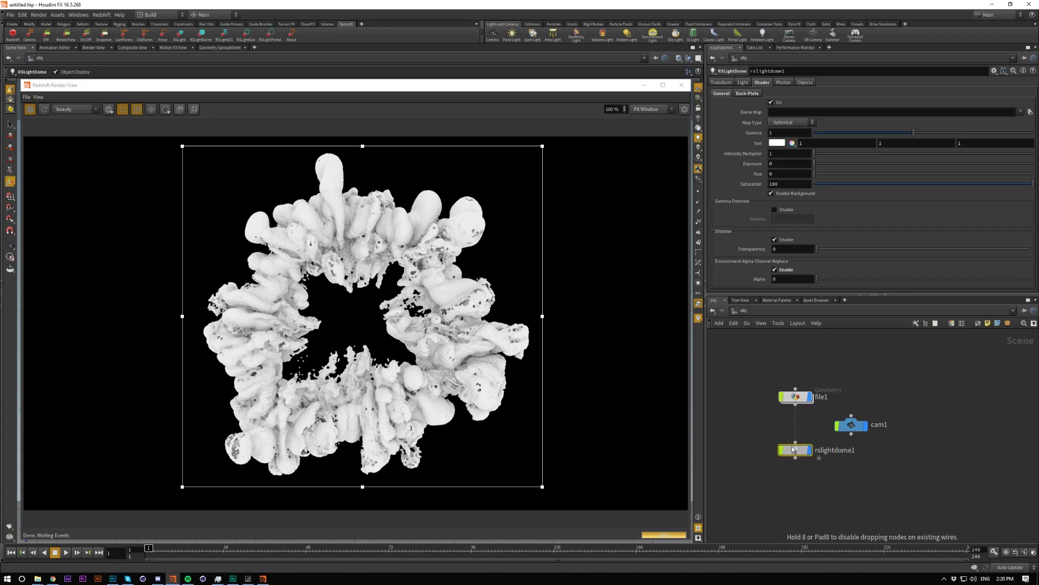
click(798, 402)
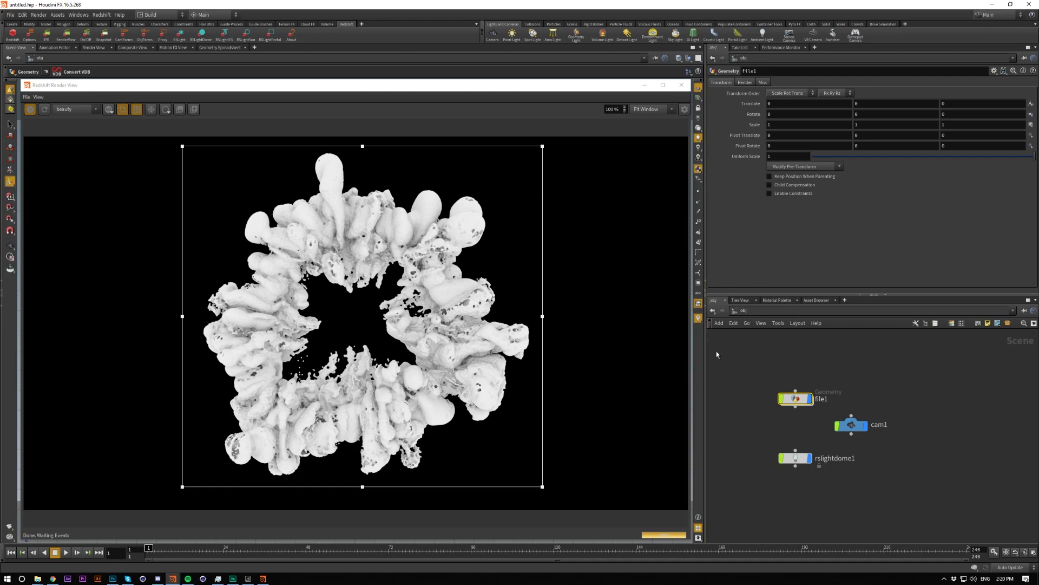
click(744, 311)
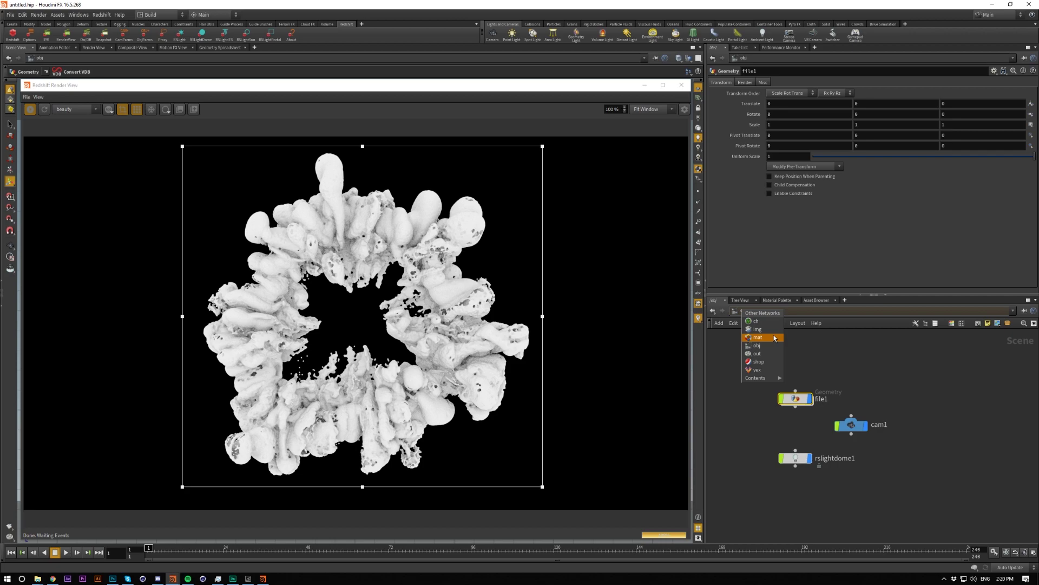
click(769, 338)
key(Tab)
text(rs bui)
key(Return)
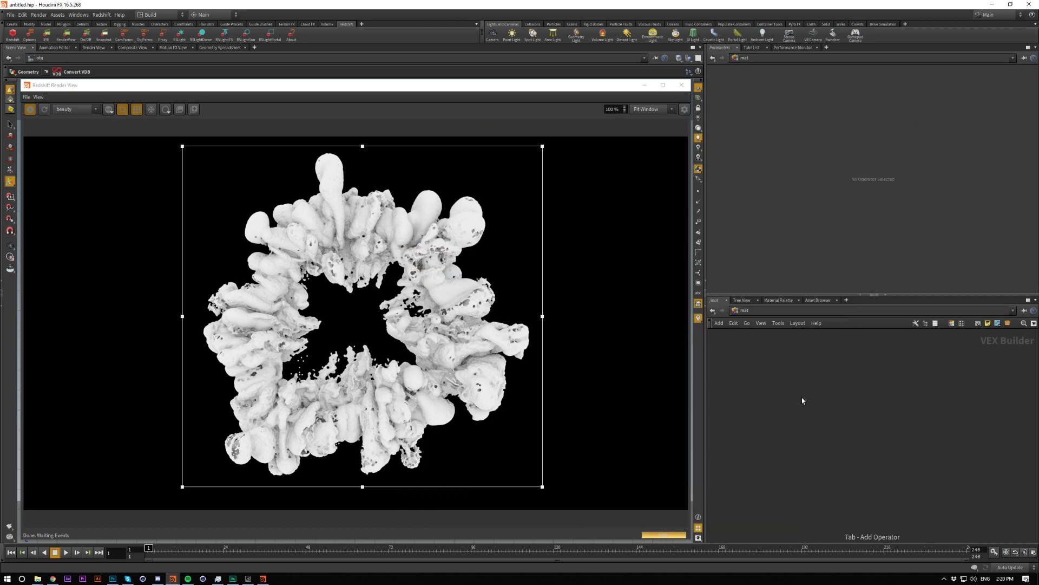
click(805, 400)
double_click(806, 384)
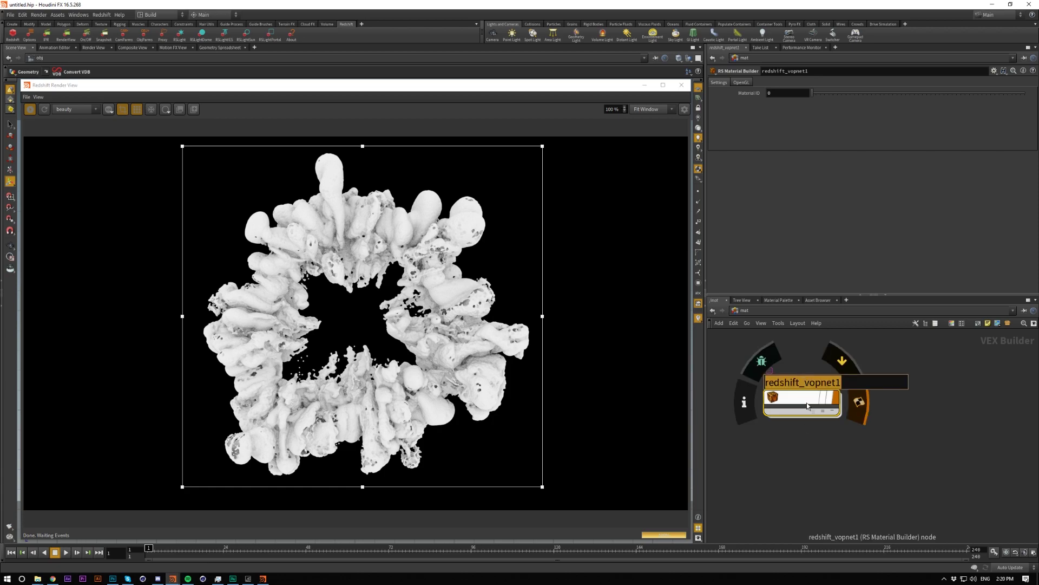
text(mesh_ma)
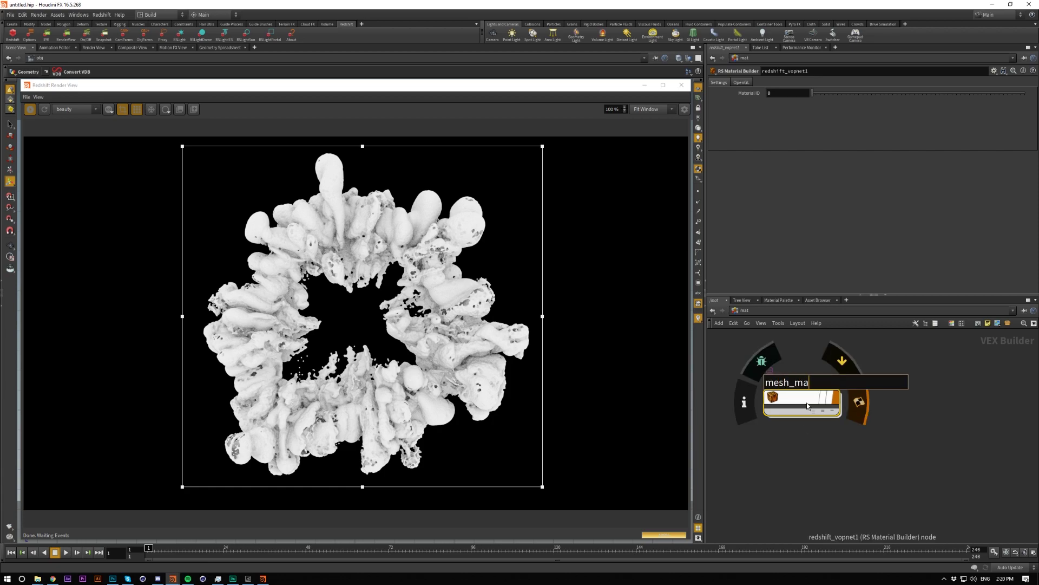
text(terial)
key(Return)
Step: Inside mesh_material, add an RS Material and wire its outColor into the Surface input
double_click(769, 406)
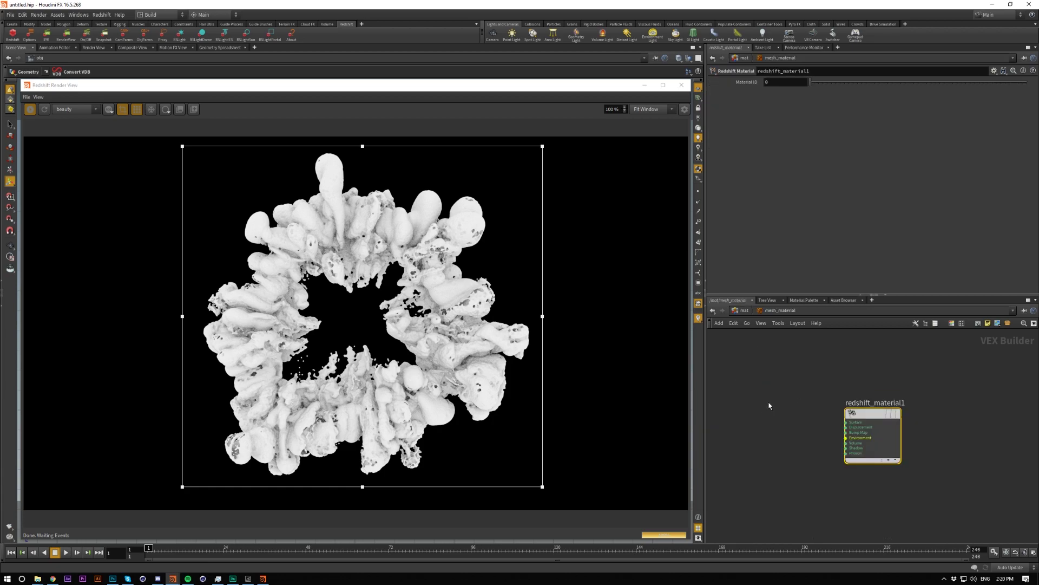
key(Tab)
text(material)
key(Return)
click(768, 422)
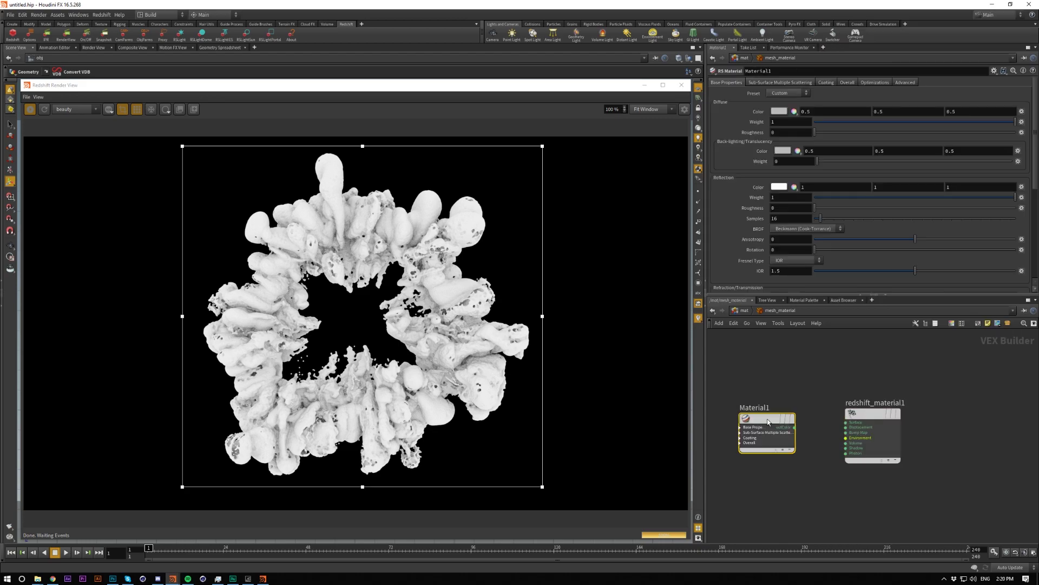
drag(768, 422, 774, 417)
click(800, 423)
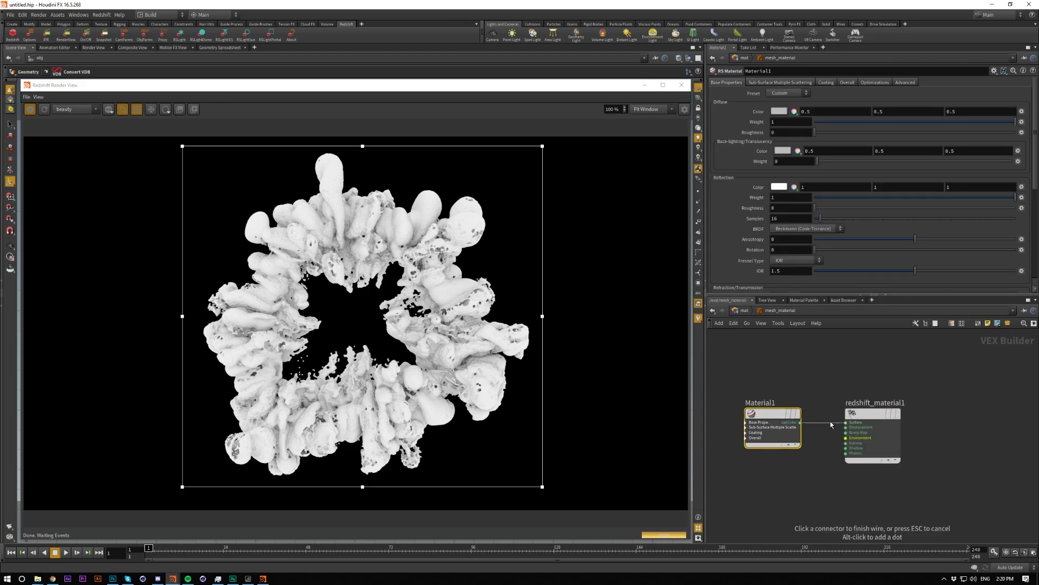
click(845, 422)
middle_drag(798, 479, 861, 476)
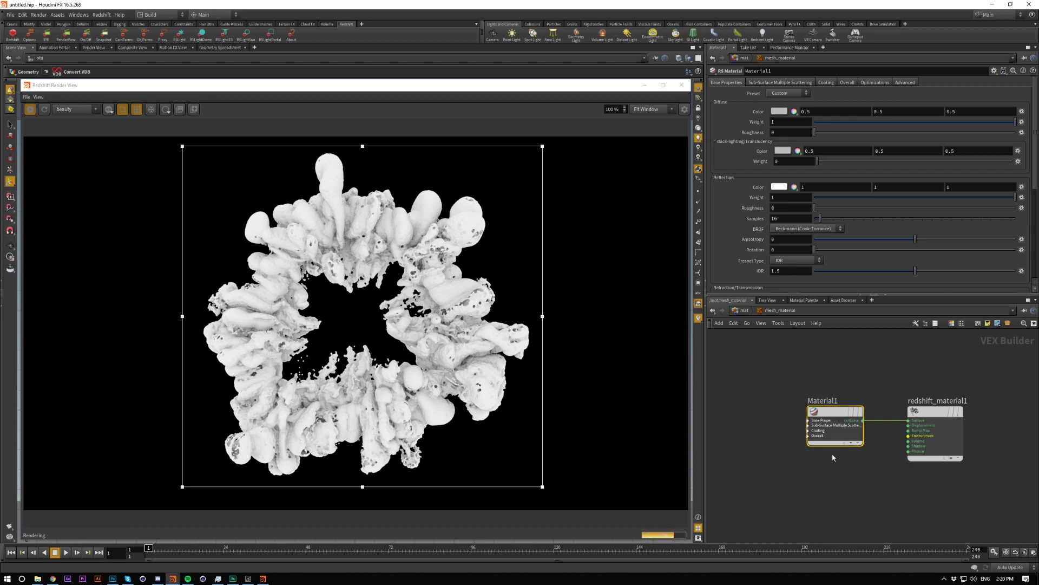
Step: Select Material1, view its preset list, and return the network editor to obj
drag(806, 458, 818, 412)
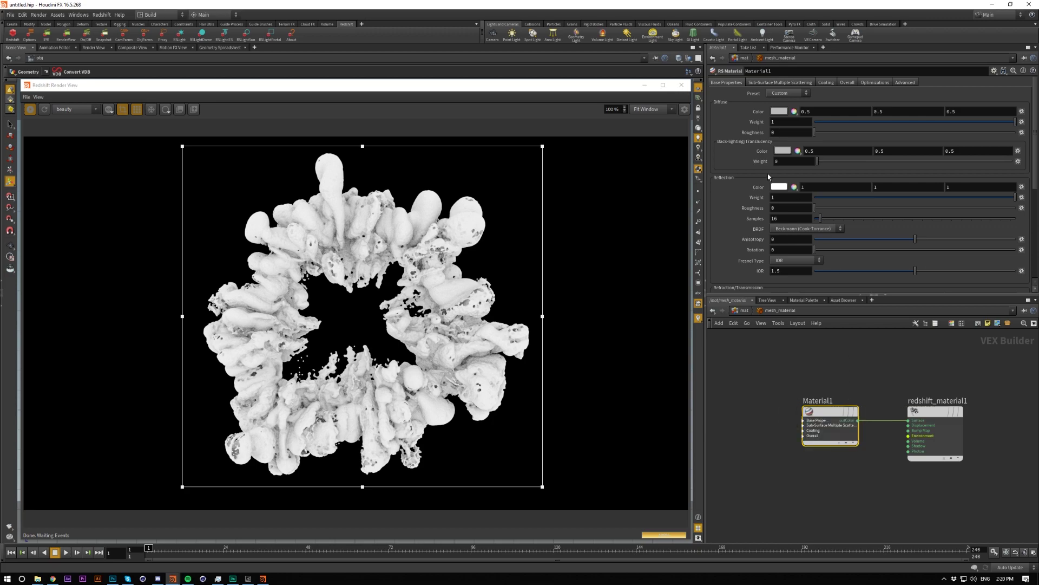
click(778, 93)
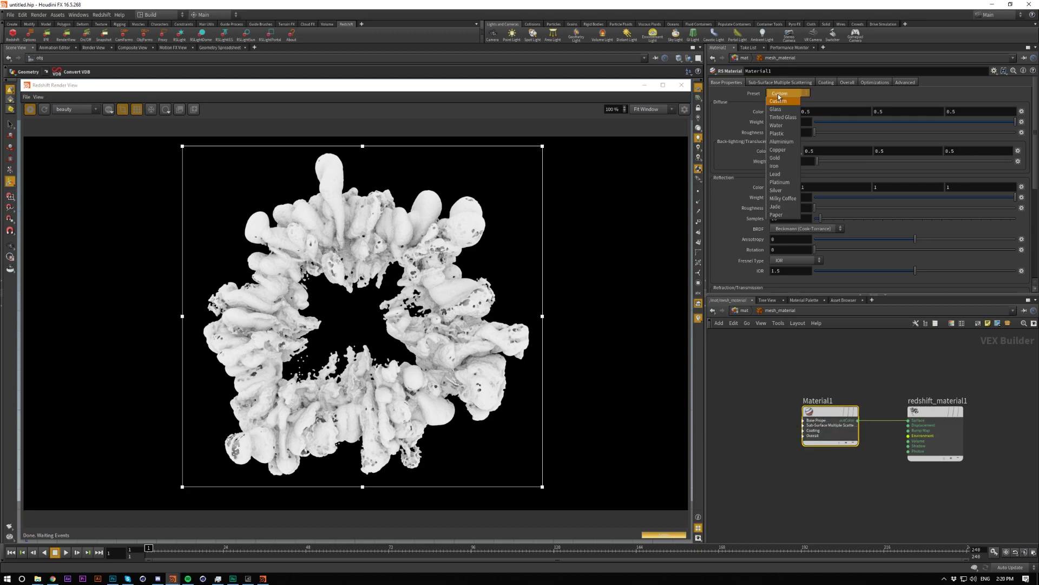
click(744, 315)
click(753, 361)
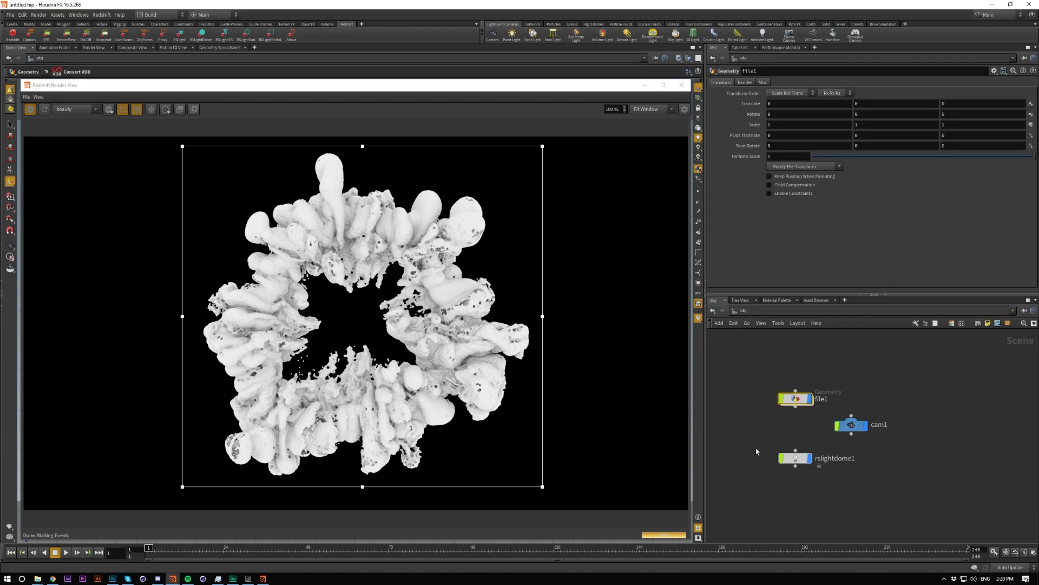
Step: Set rslightdome1's Dome Map to the metal studio HDRI file path
click(794, 458)
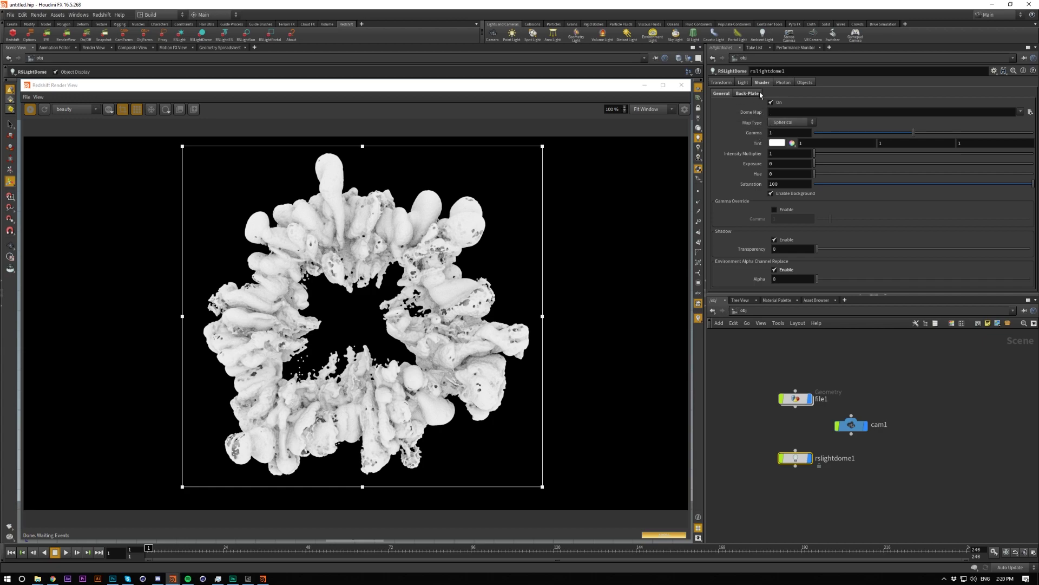
click(743, 83)
click(761, 83)
click(806, 112)
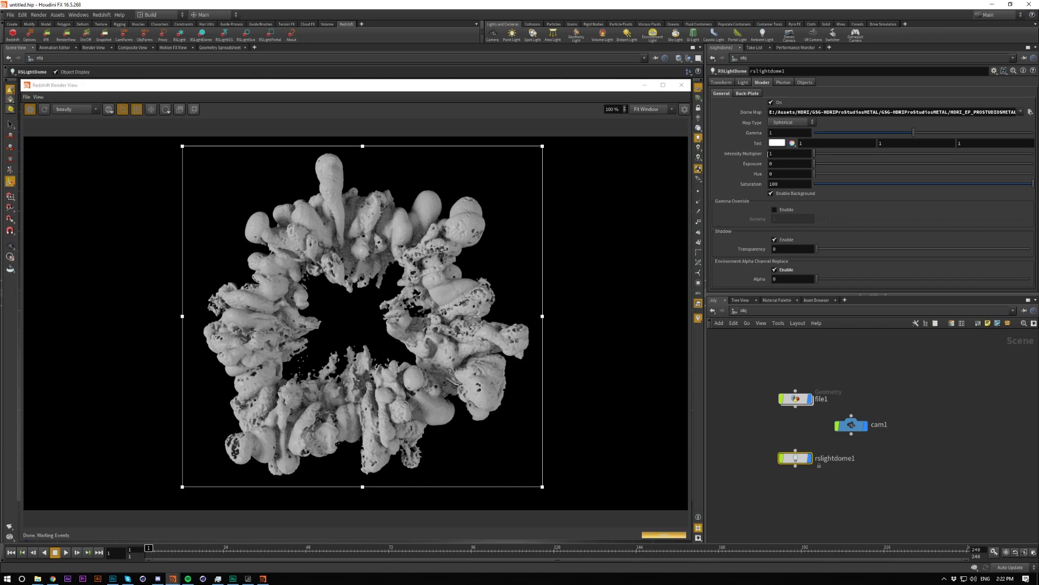
click(786, 133)
Step: Try the dome light's Rotate X at 90, then set it back to 0
key(Tab)
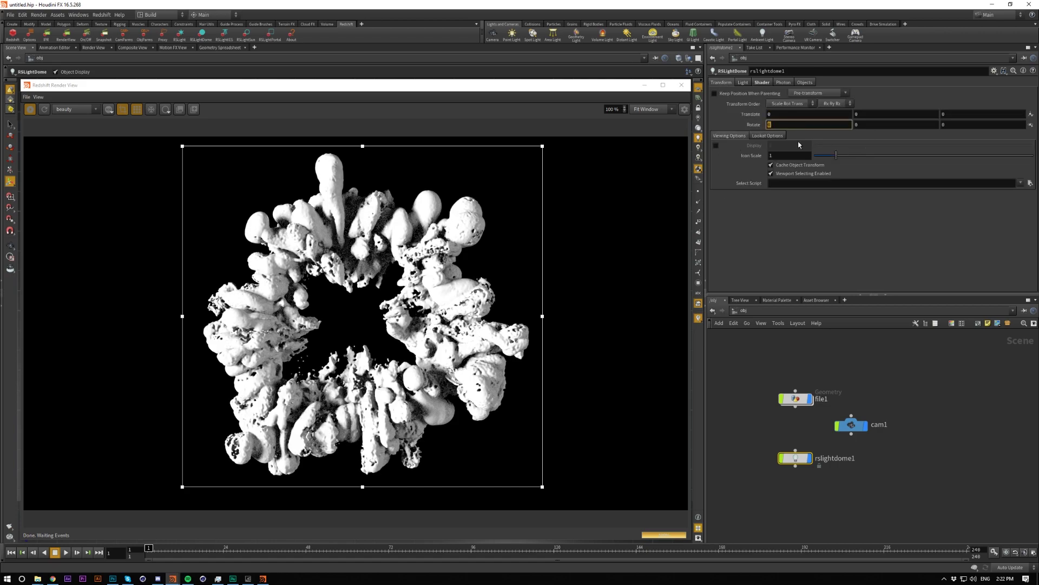
text(90)
key(Return)
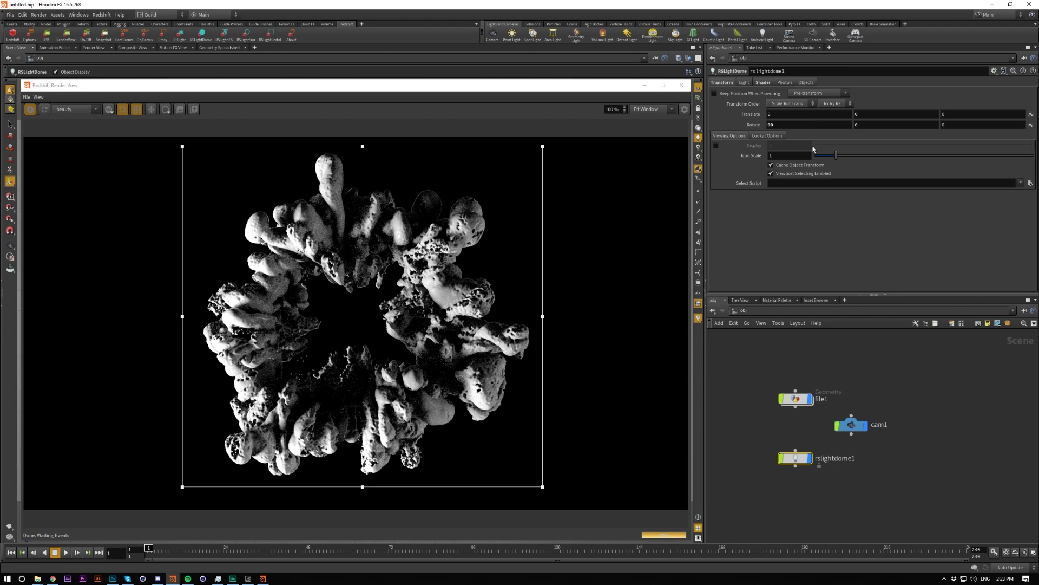
click(787, 123)
text(0)
key(Return)
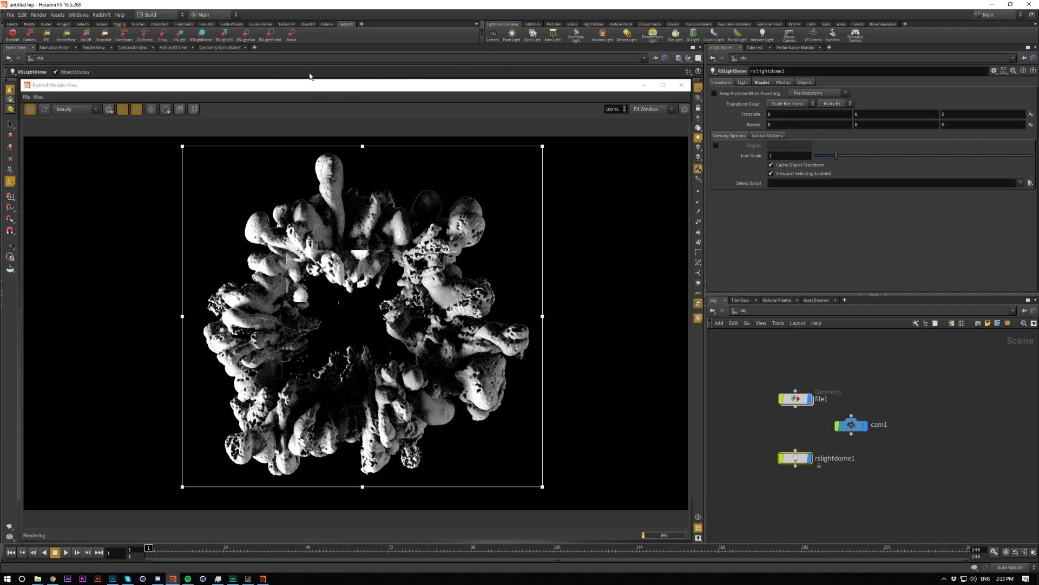
Step: Choose an IPR Undersampling level from the Render View's View menu
click(26, 97)
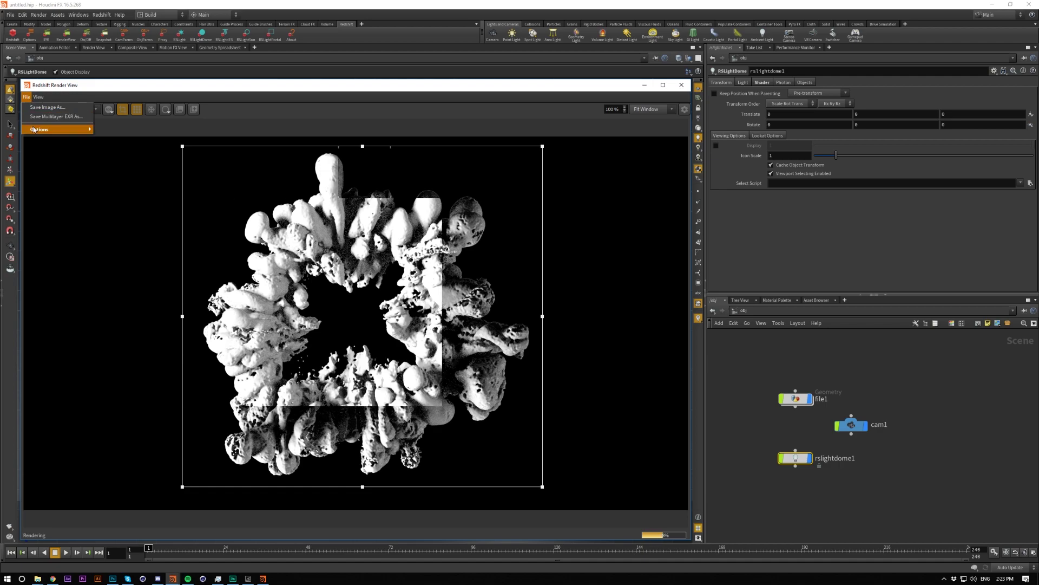
mouse_move(37, 97)
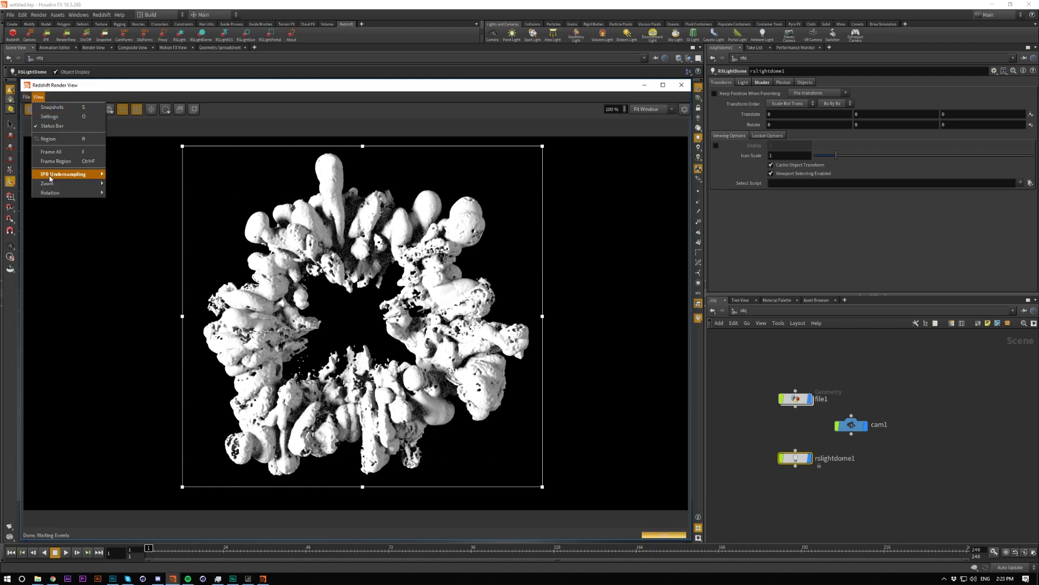
mouse_move(76, 173)
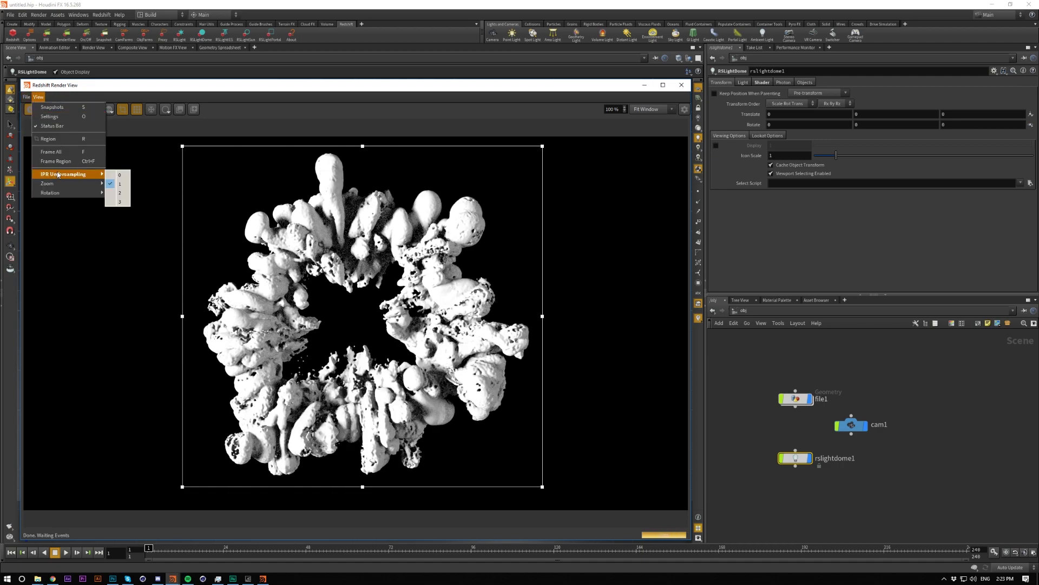
click(119, 202)
click(765, 372)
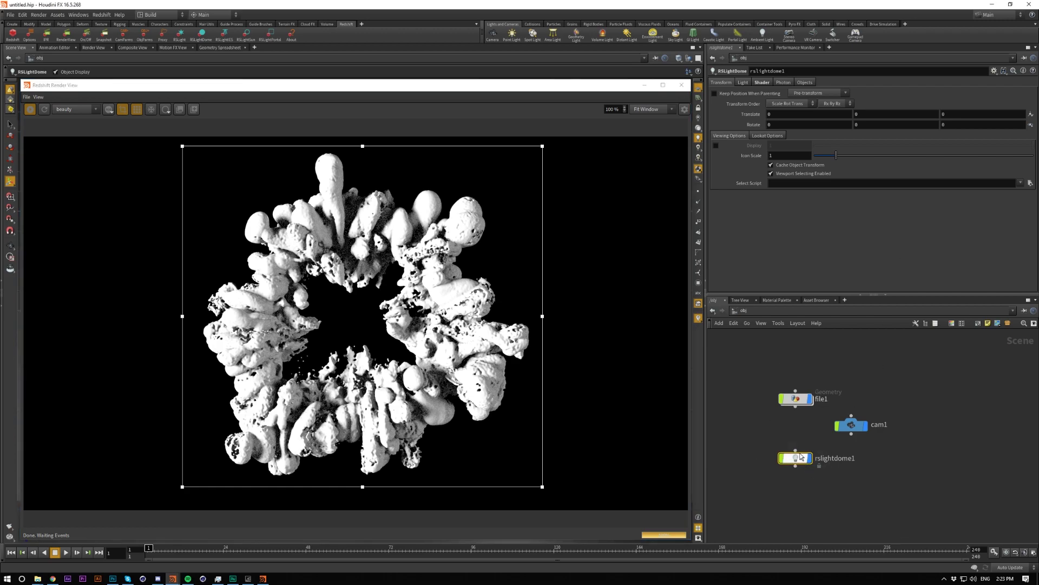
Step: Assign /mat/mesh_material as file1's material from its Render tab
drag(767, 372, 810, 426)
click(745, 82)
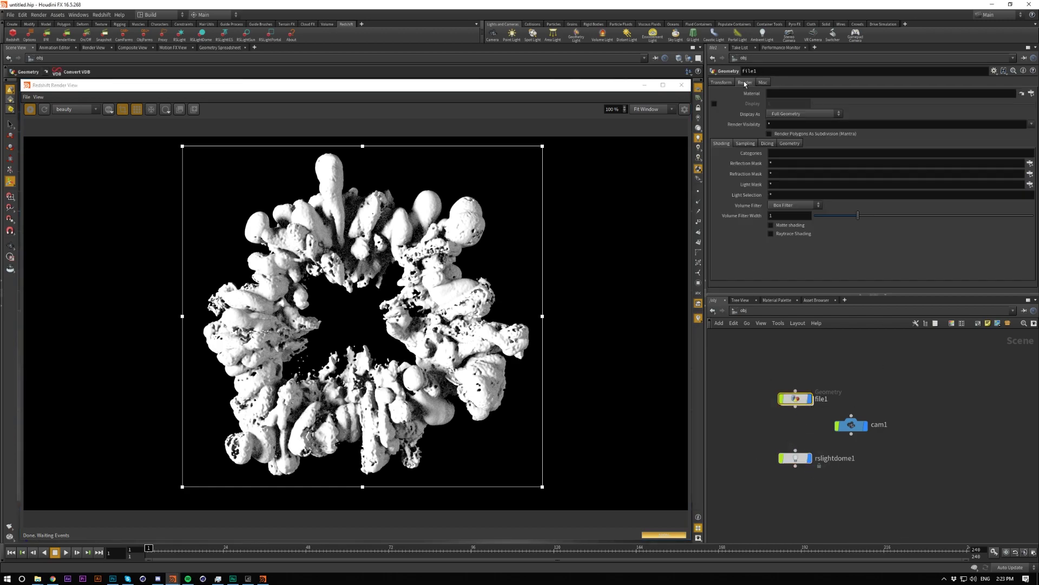
click(1032, 93)
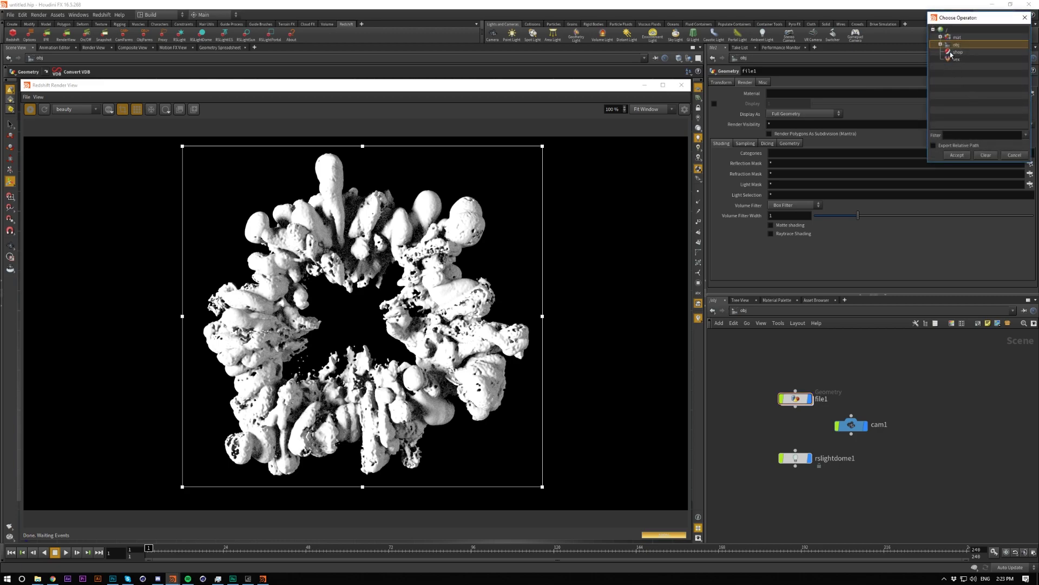
click(940, 37)
click(966, 46)
double_click(976, 46)
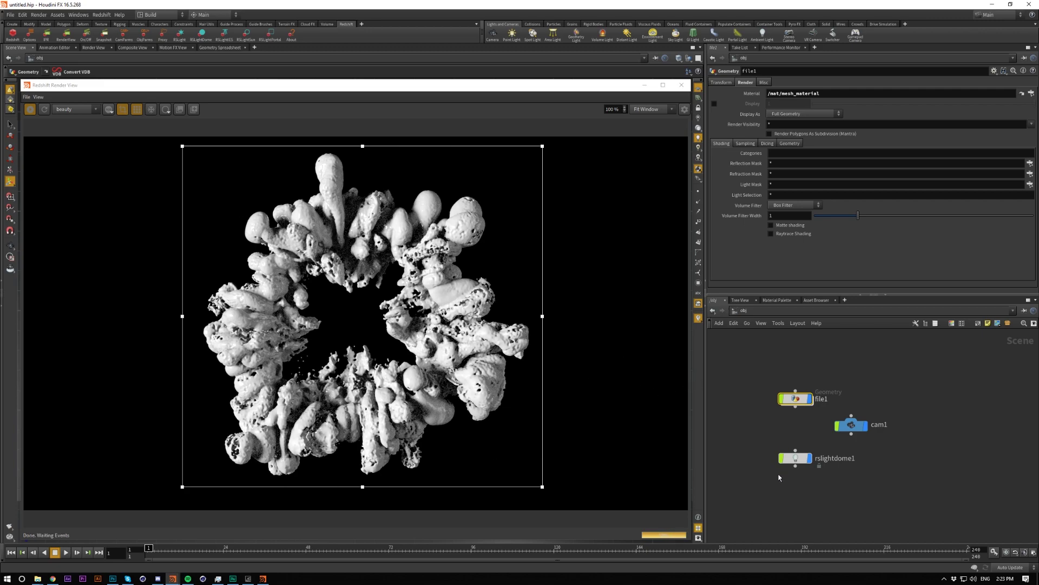
drag(753, 441, 825, 487)
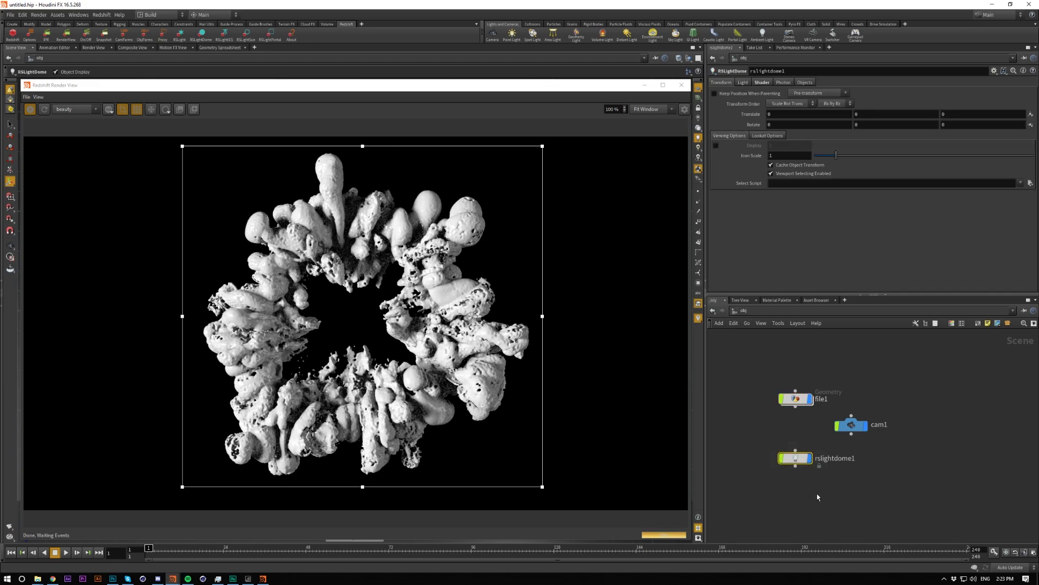
click(851, 425)
Step: Apply the Milky Coffee preset to Material1 inside mesh_material
click(738, 311)
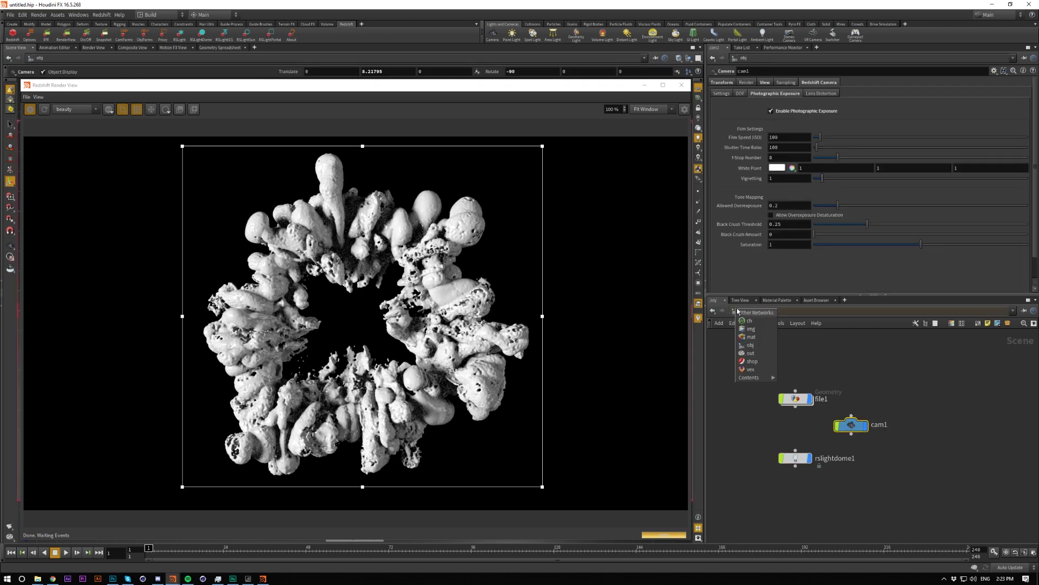
click(752, 337)
double_click(792, 401)
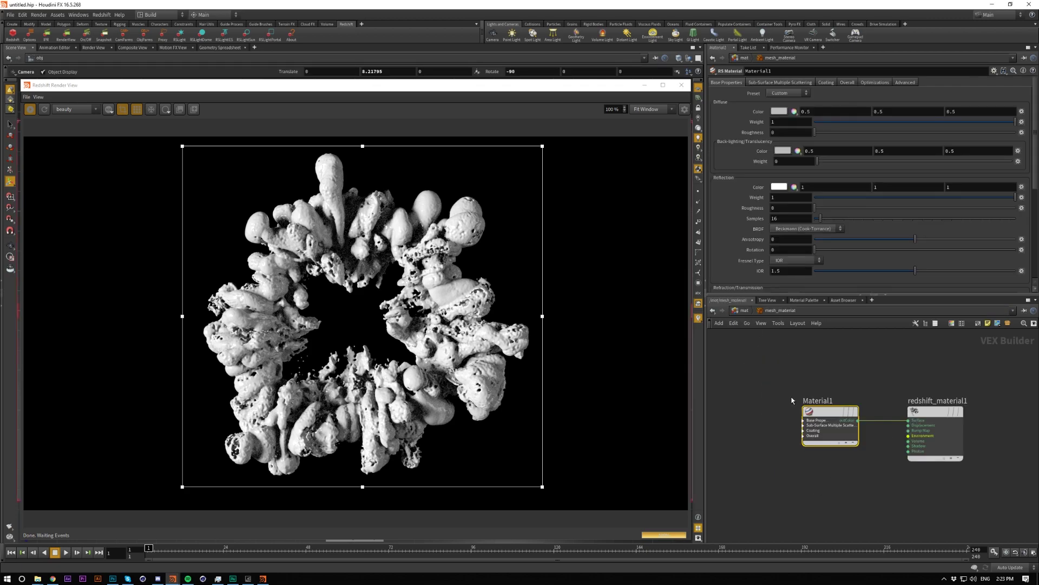
click(788, 93)
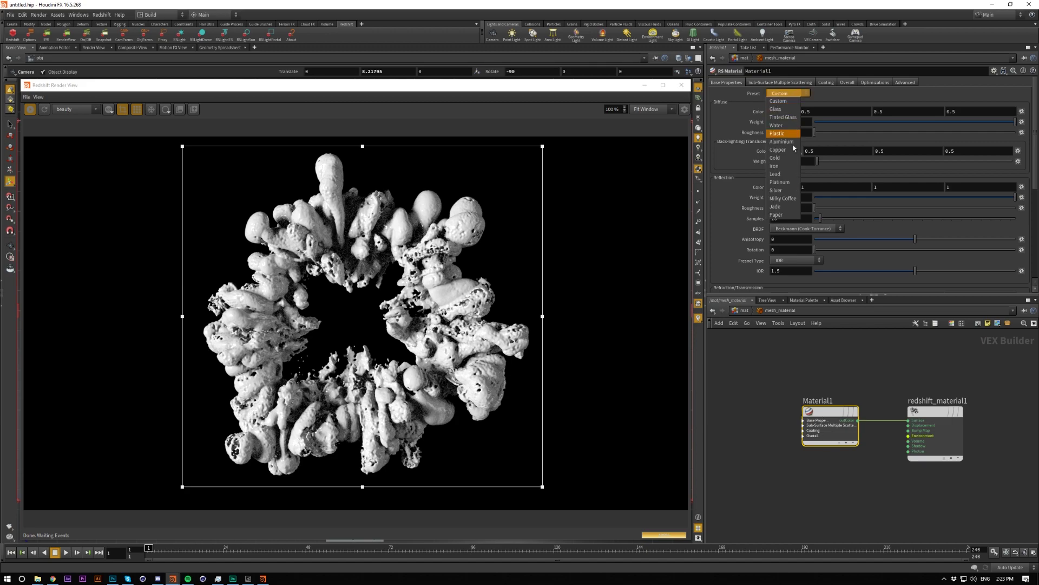
click(783, 198)
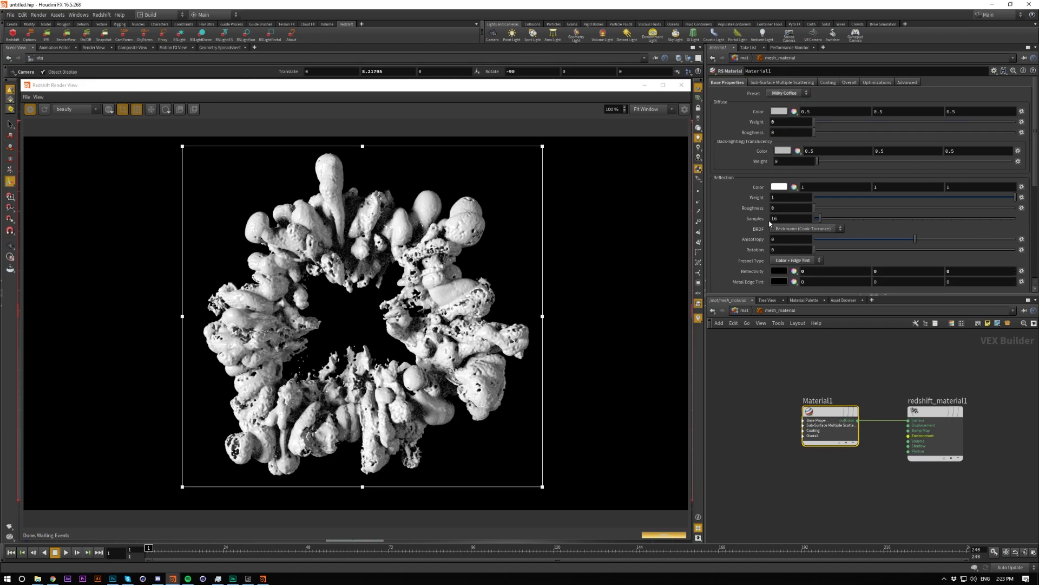
scroll(732, 218, down, 3)
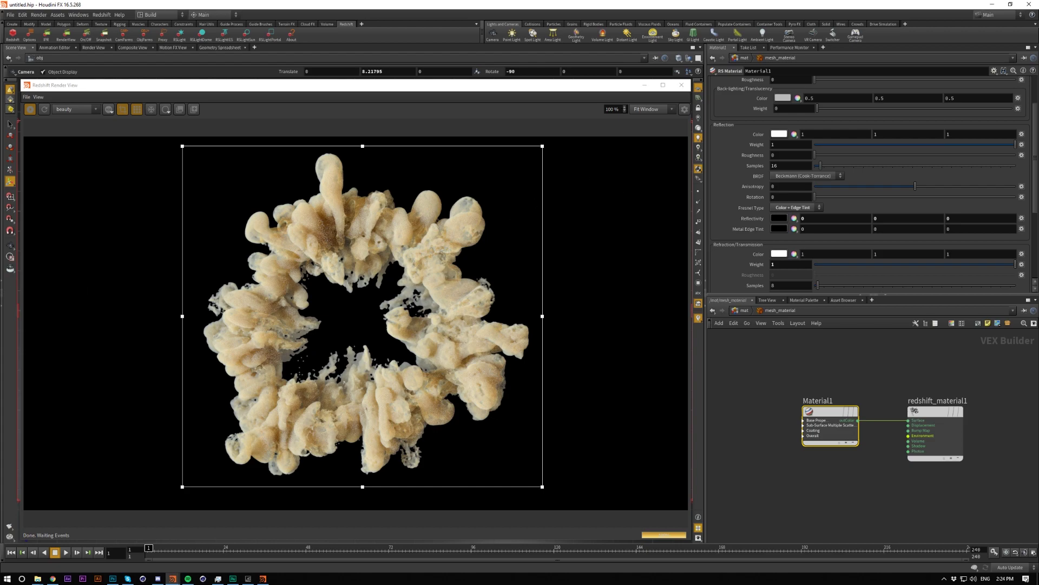
Step: Set reflectivity and metal edge tint to 1 1 1 and reflection weight to .02
click(826, 217)
text(1	1	1	1	1	1)
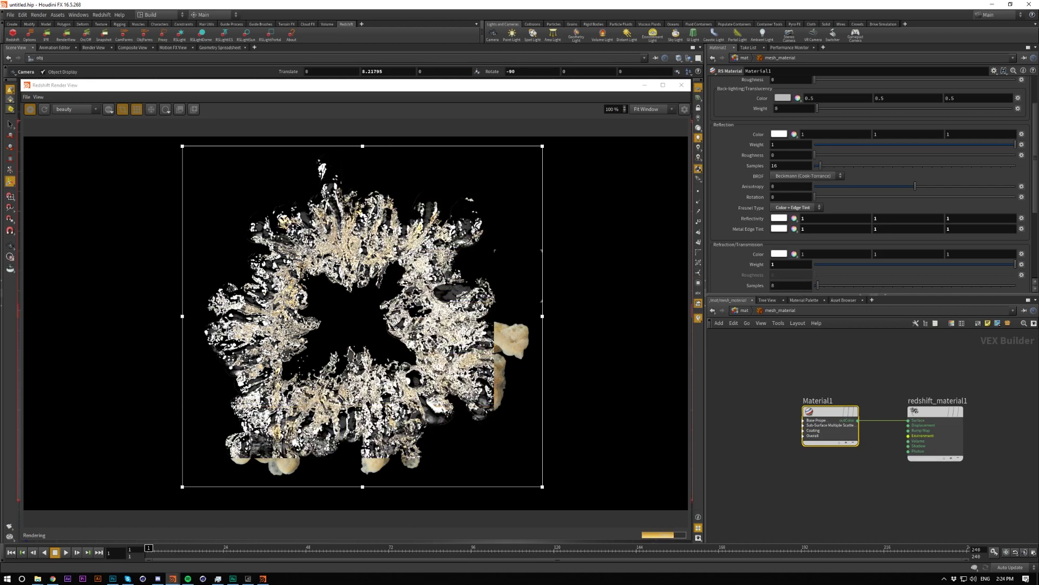
click(791, 147)
text(.02)
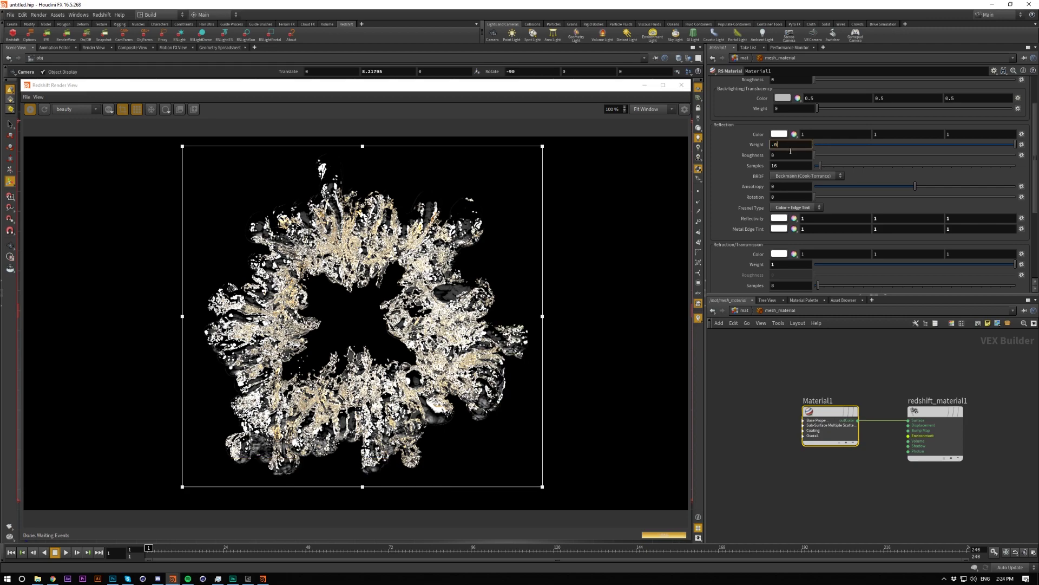
key(Return)
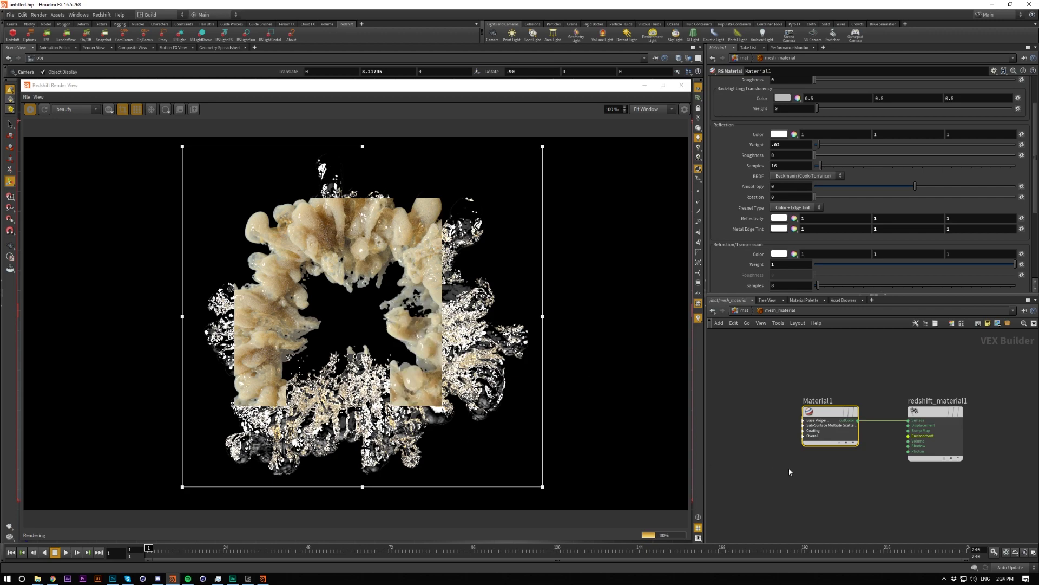
click(866, 495)
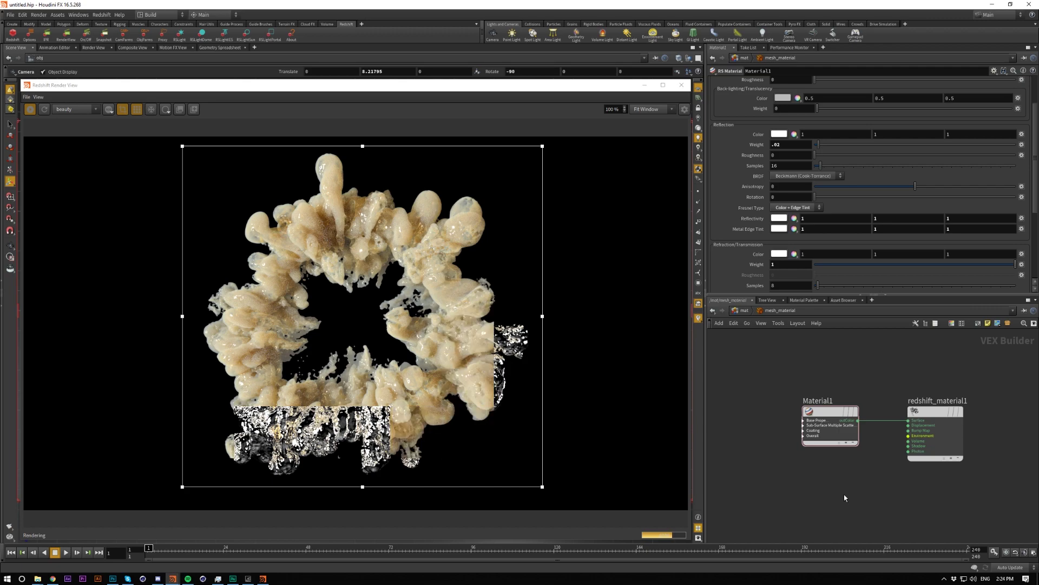
key(Tab)
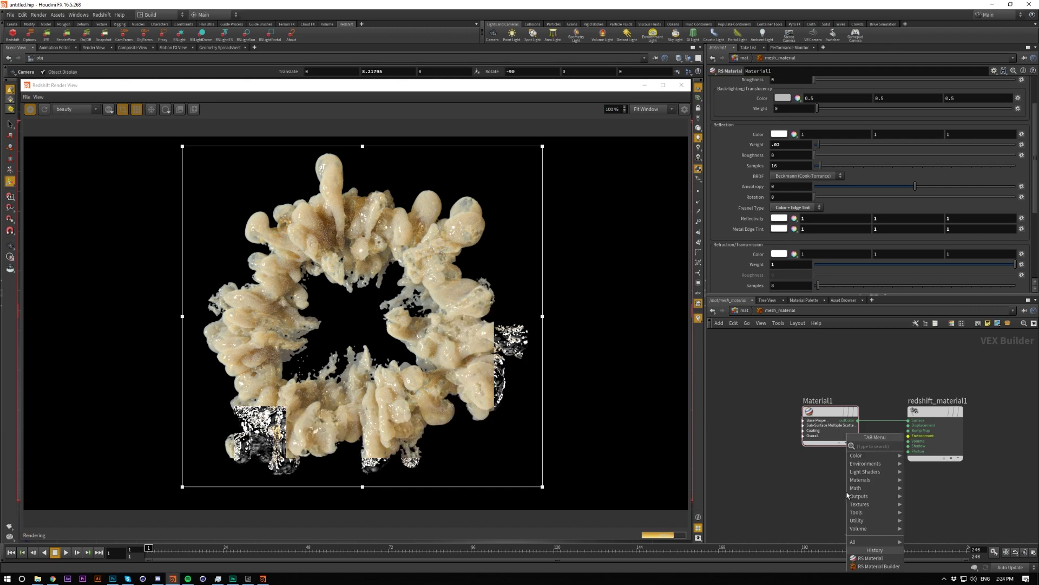
text(curv)
key(Return)
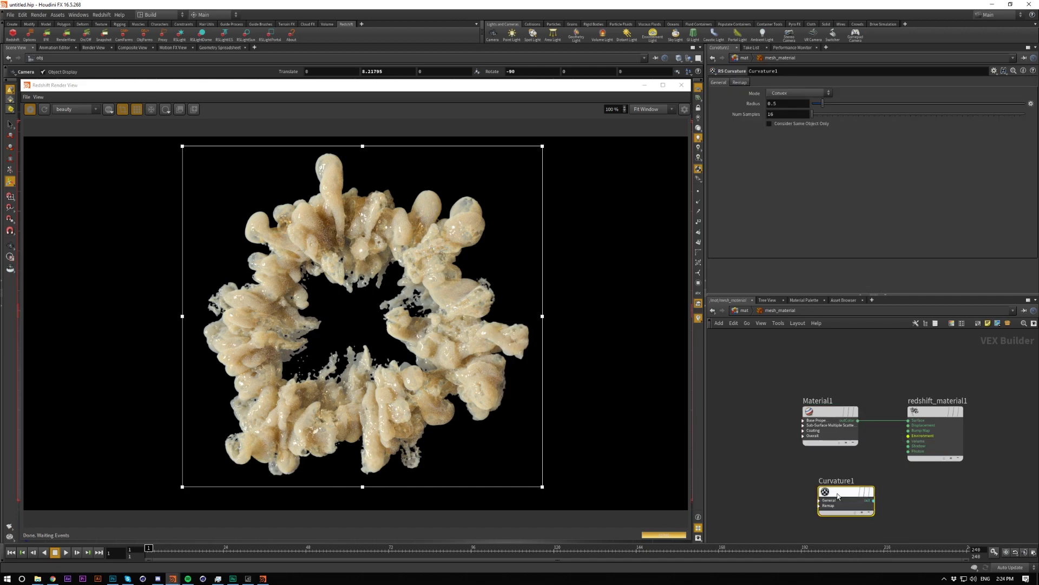
click(844, 494)
click(863, 494)
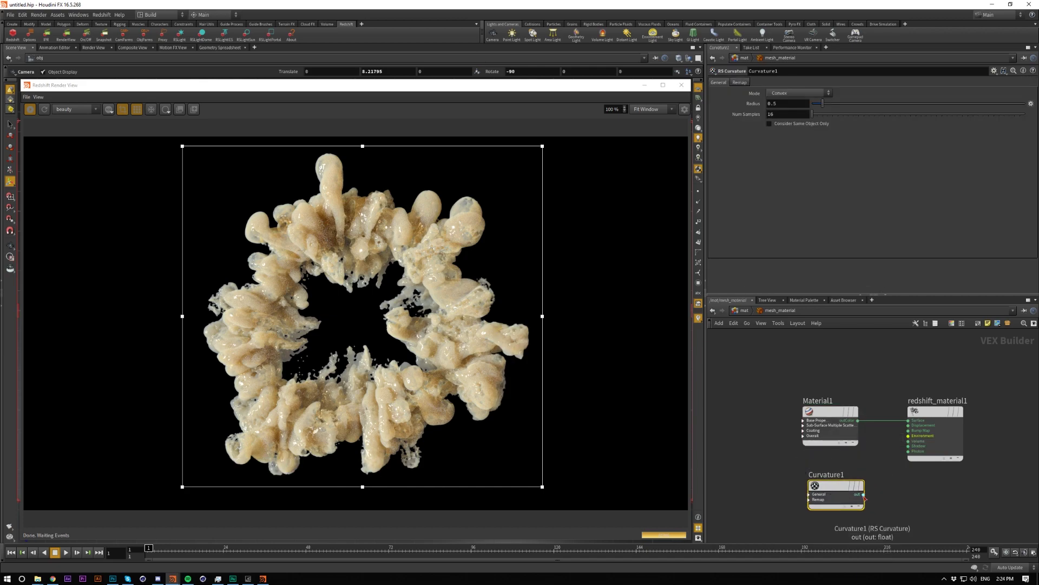
click(908, 420)
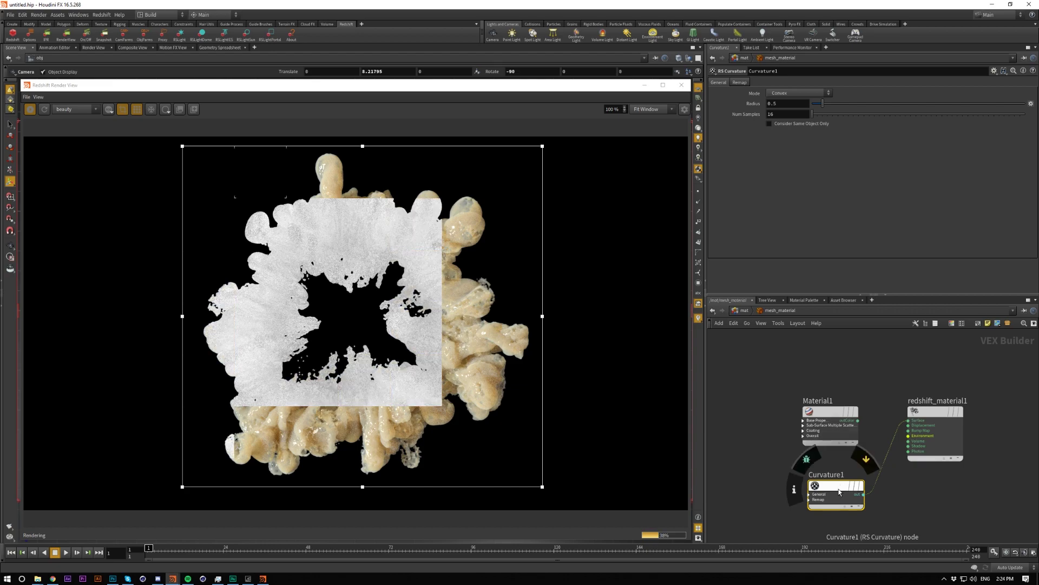
drag(836, 486, 830, 485)
key(BackSpace)
text(1)
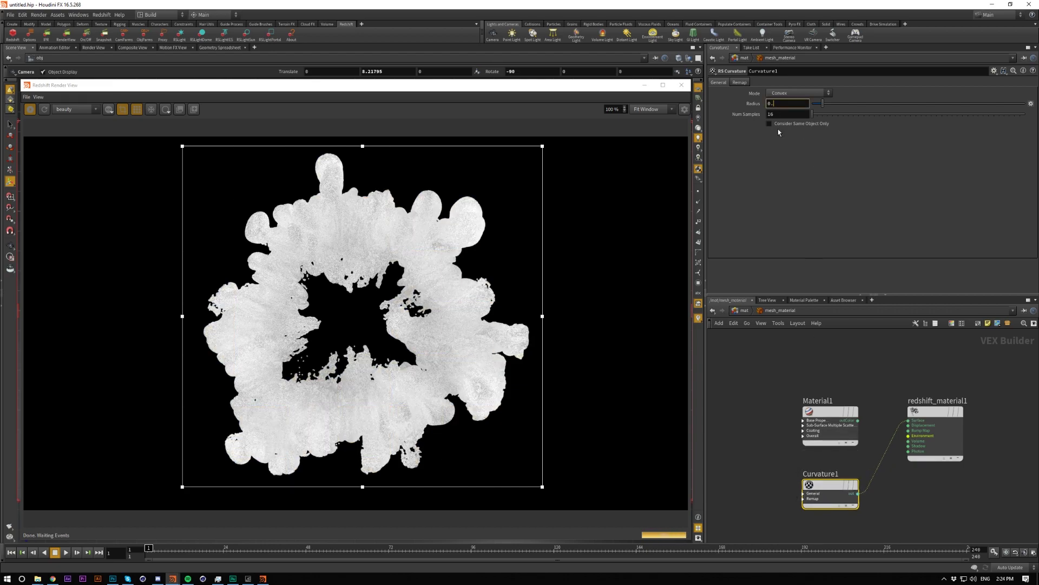
key(Return)
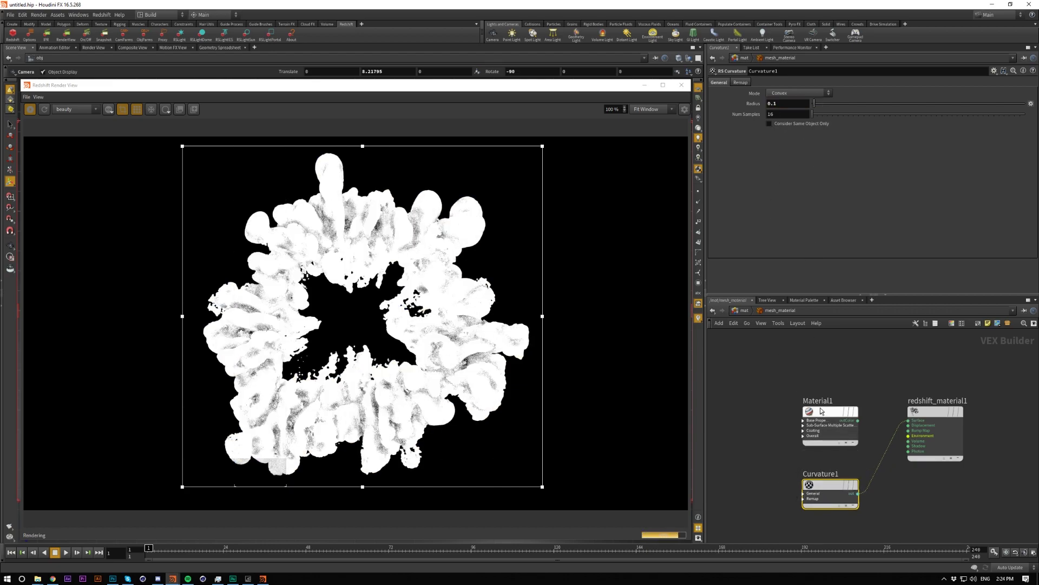
click(831, 413)
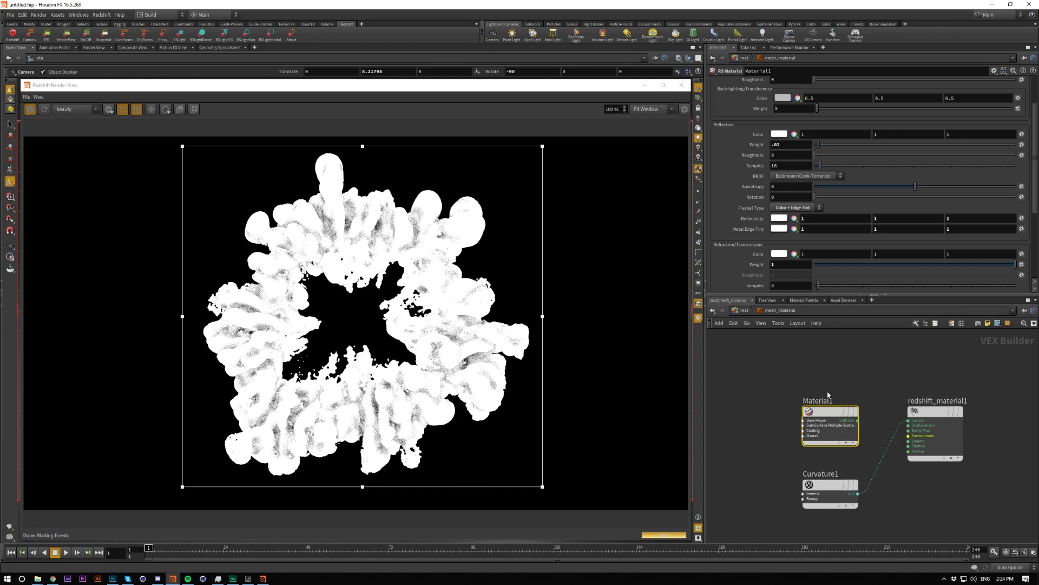
click(830, 486)
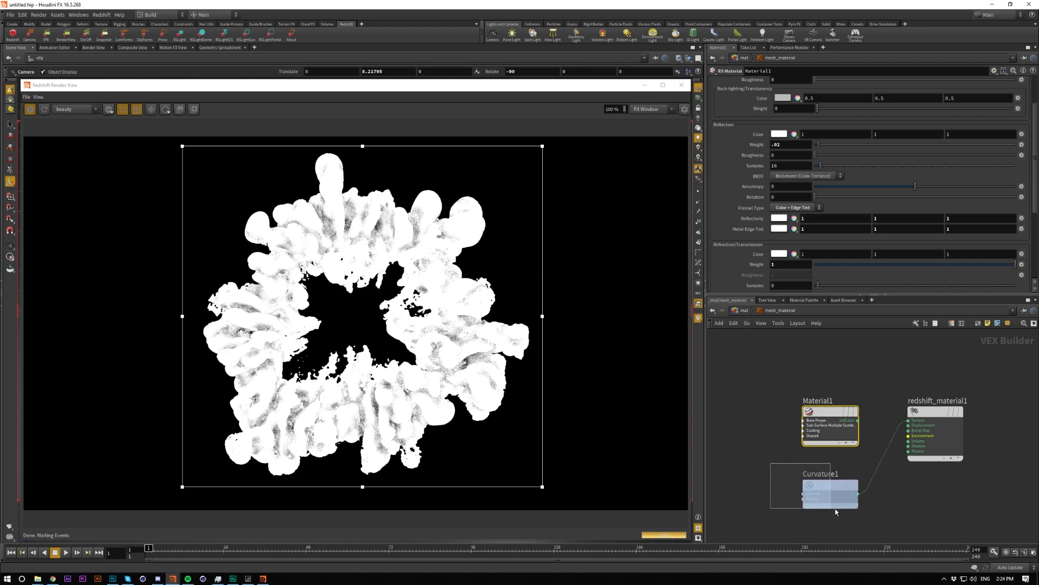
double_click(788, 103)
text(0.05)
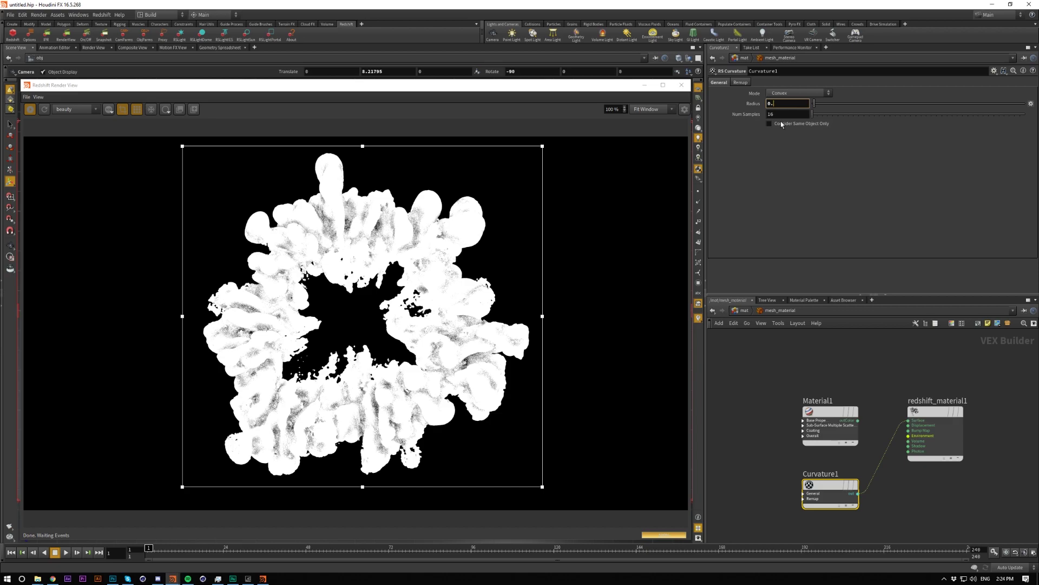
key(Return)
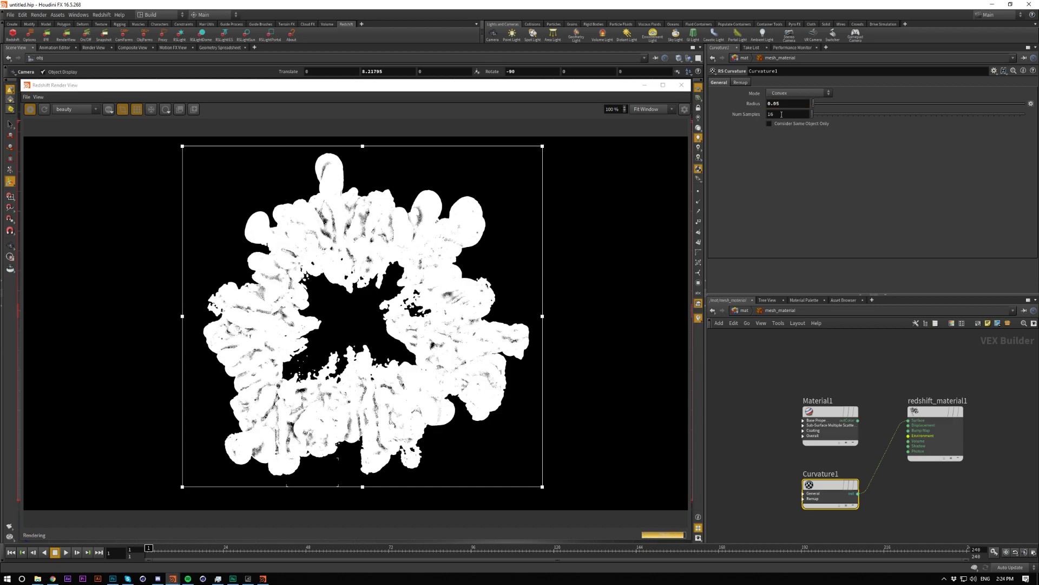
key(Tab)
key(Return)
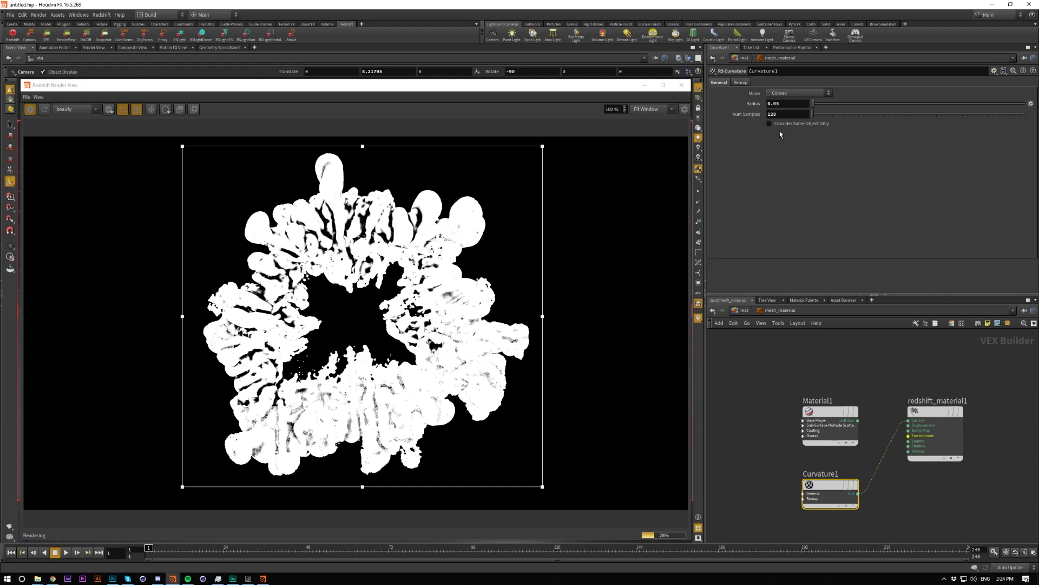
click(791, 104)
key(BackSpace)
key(BackSpace)
text(1)
key(Return)
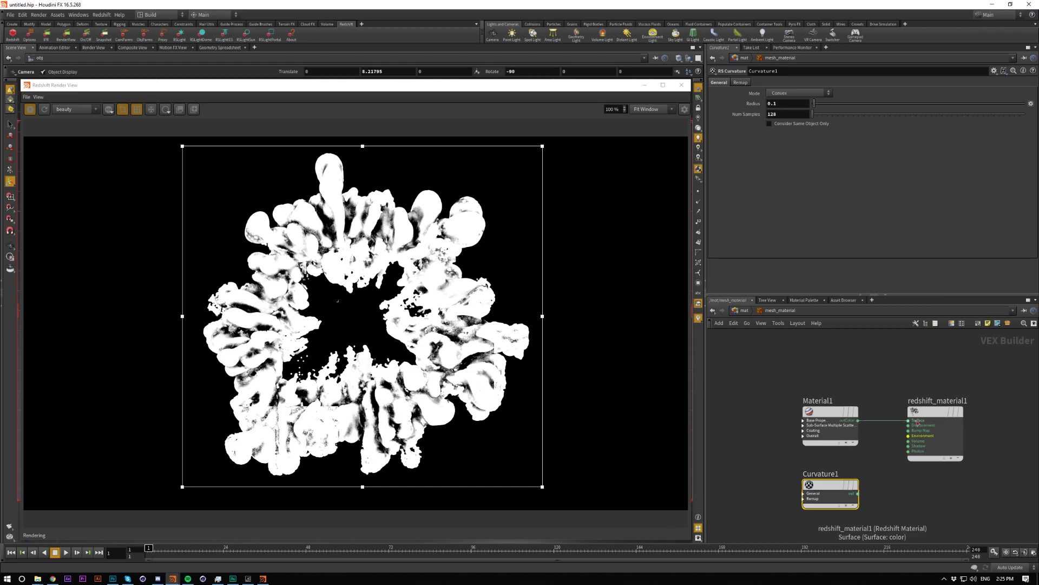
key(Delete)
Step: Set Material1's base reflection roughness to 0
click(829, 427)
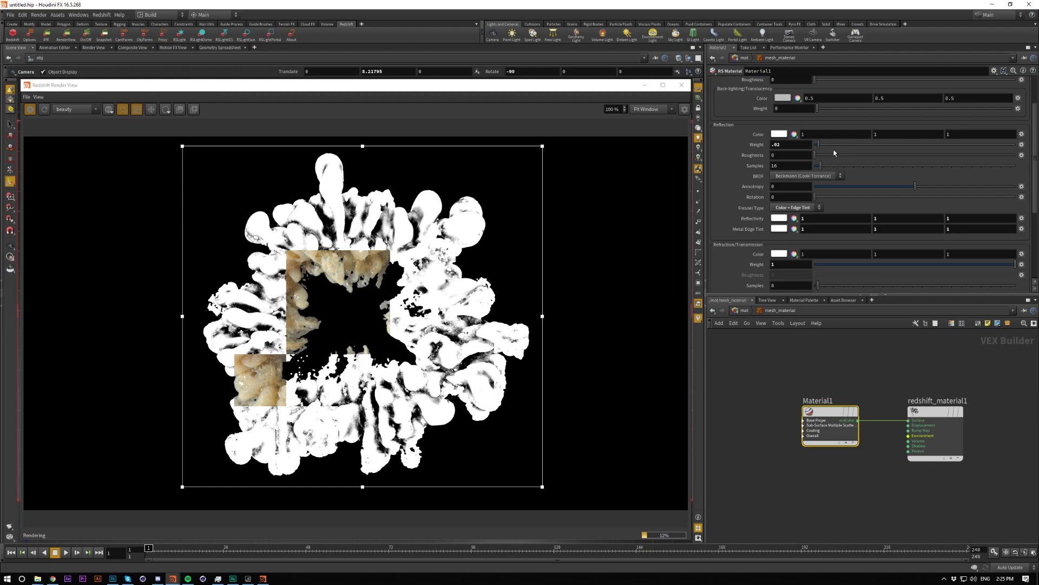
drag(818, 157, 829, 151)
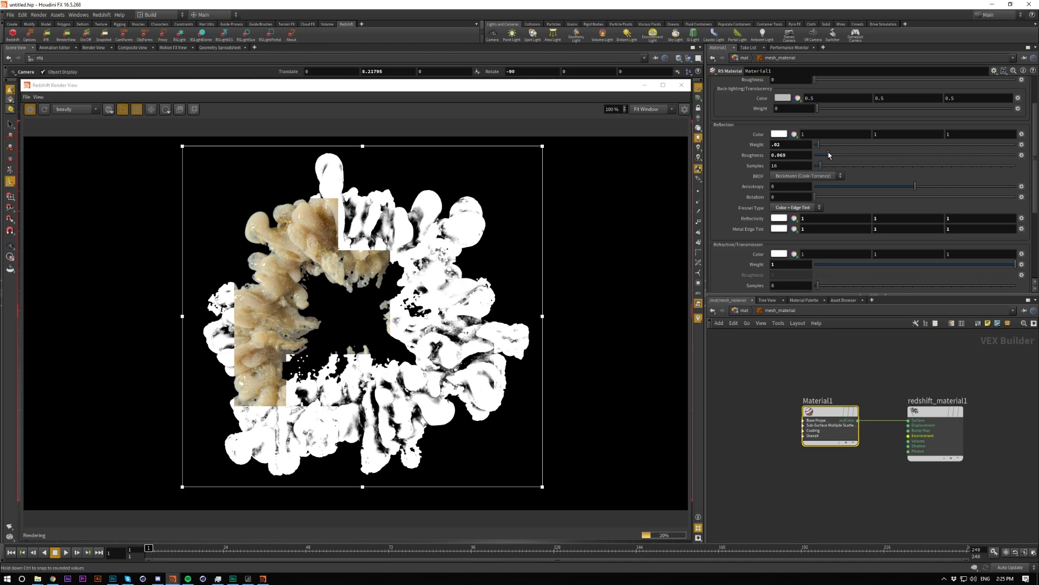
drag(827, 156, 797, 157)
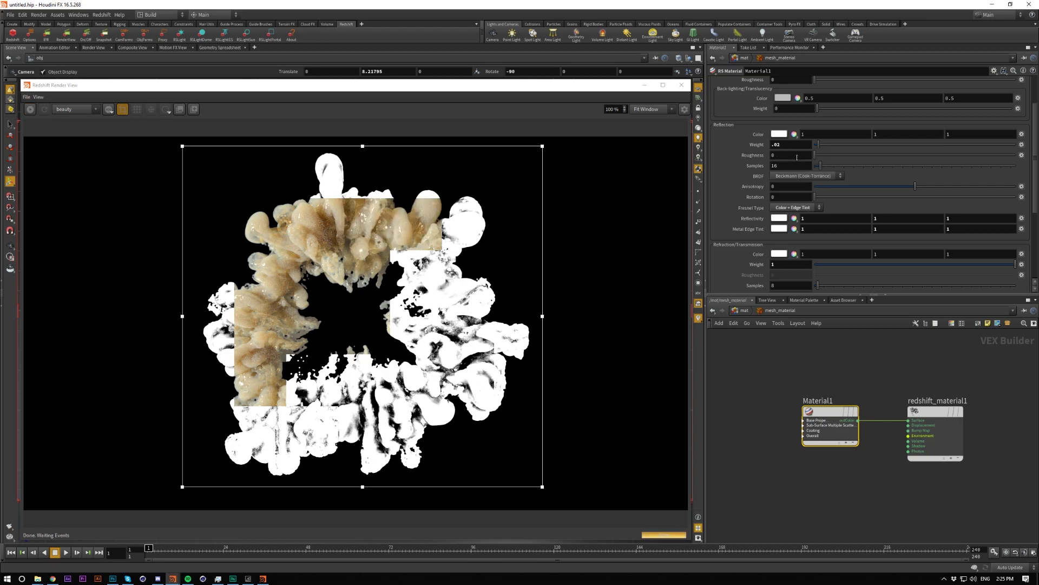
scroll(720, 176, up, 3)
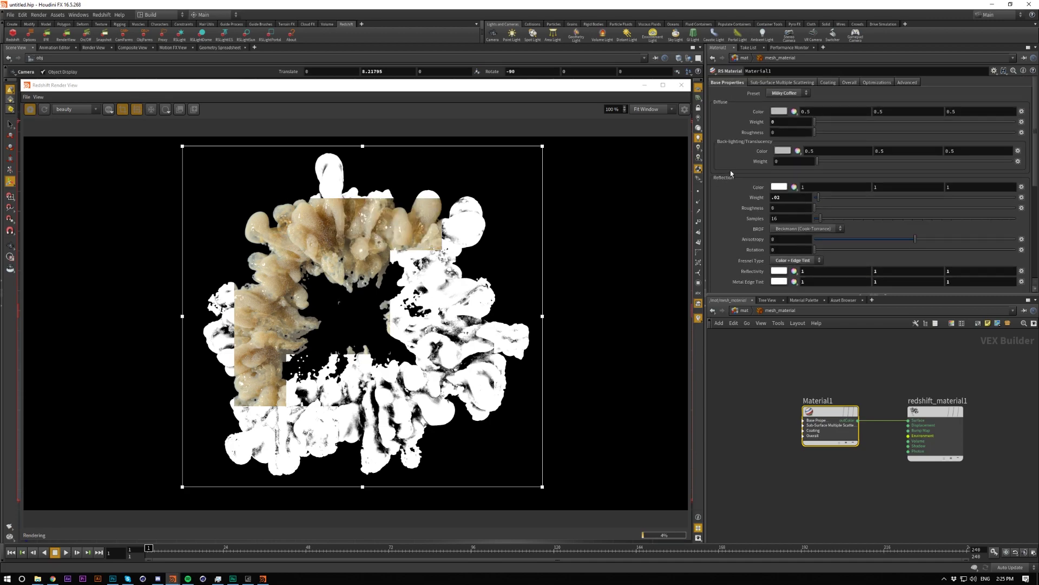
Step: Give the coating weight .02, roughness .6, Color Fresnel type and white 1,1,1 reflectivity
click(829, 82)
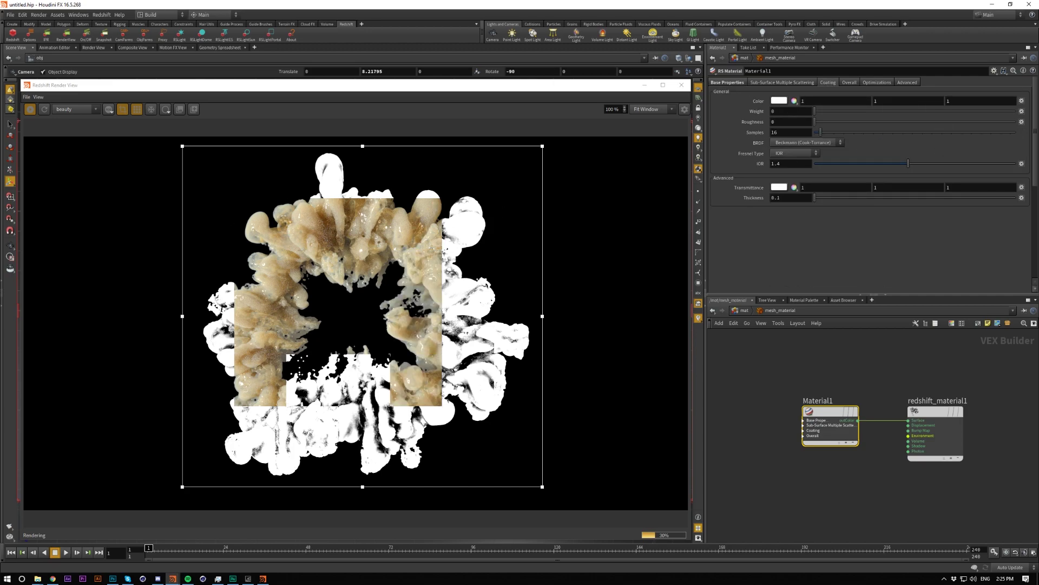
click(788, 111)
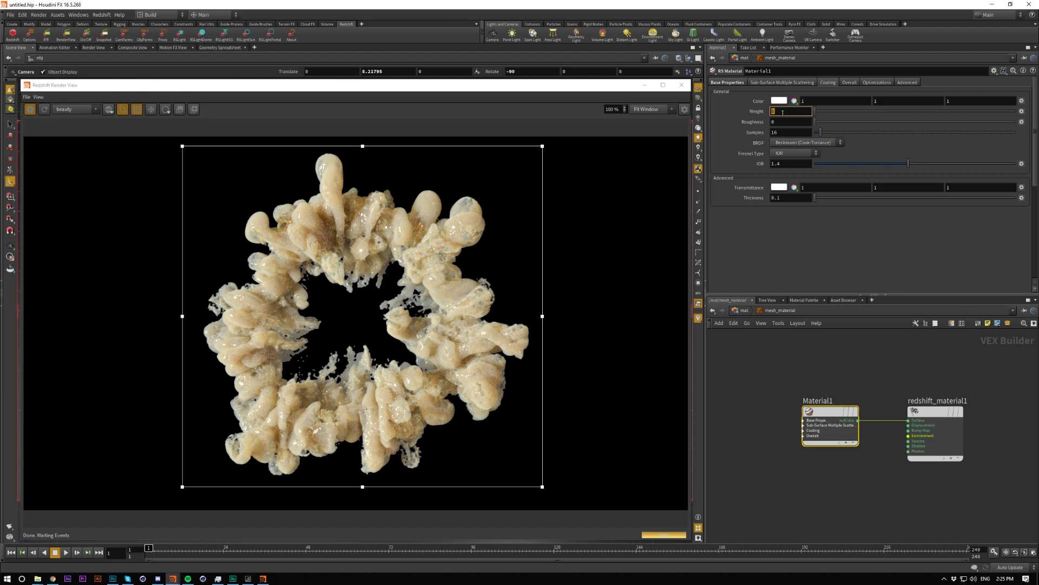
text(.02)
key(Return)
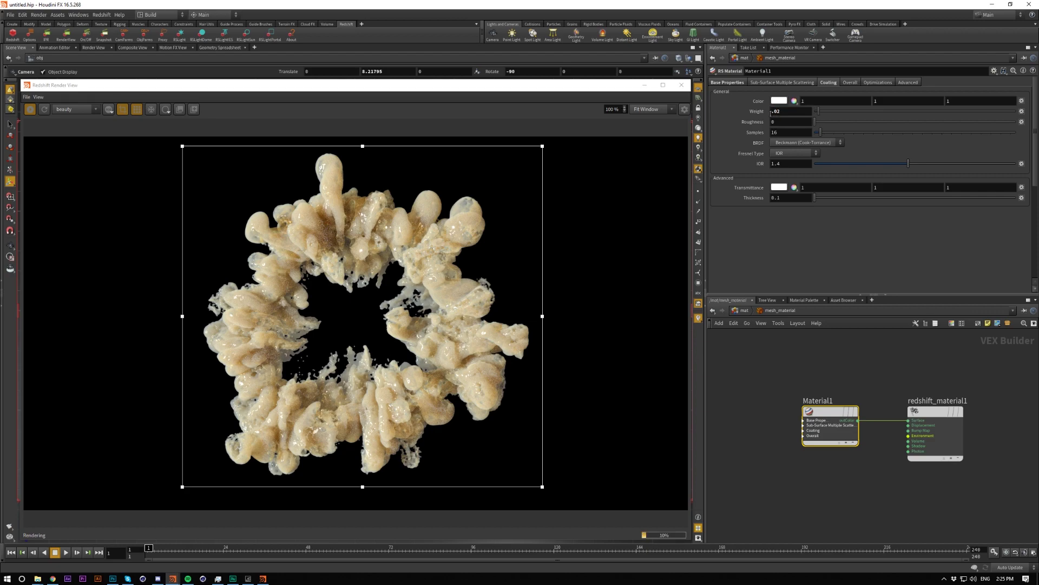
click(785, 122)
text(.6)
key(Return)
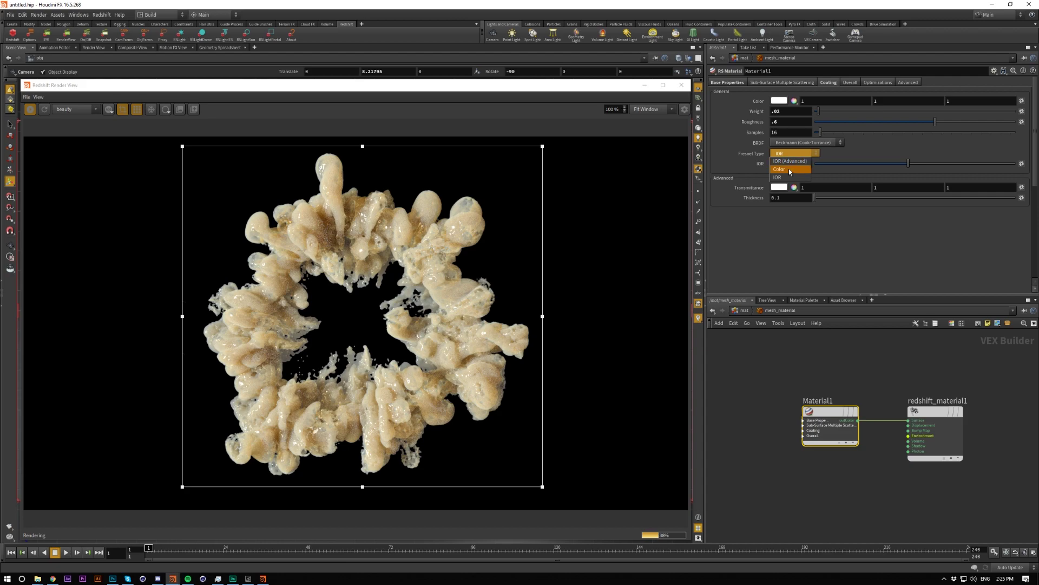
click(788, 167)
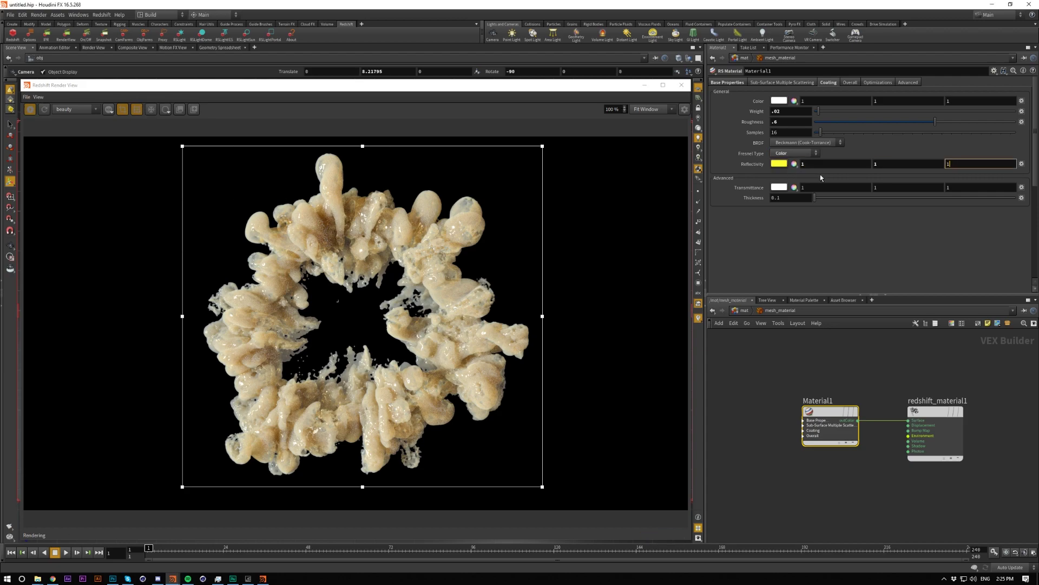
key(Return)
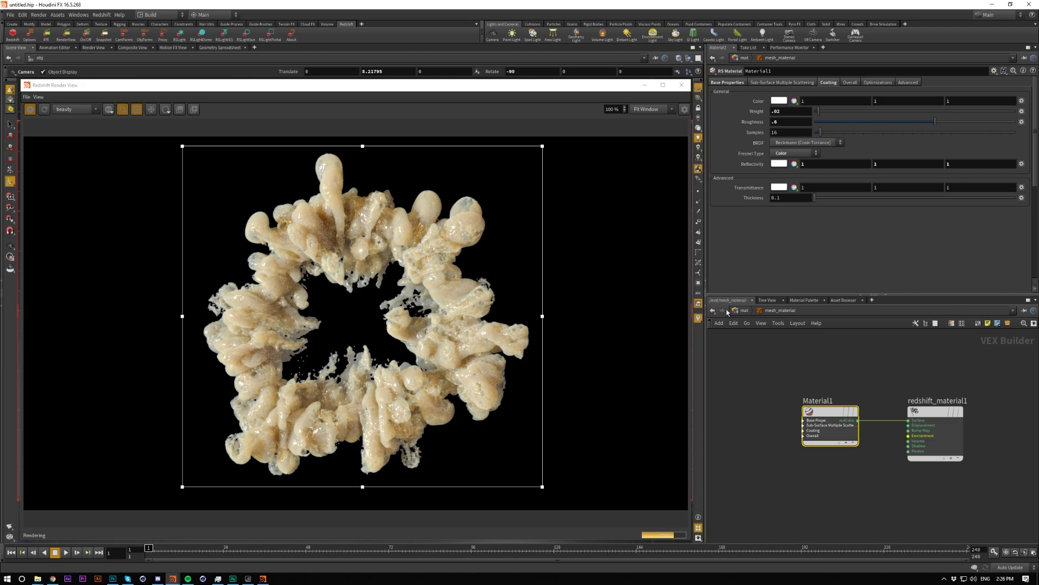
click(744, 310)
Step: In /obj, give cam1 a Black Crush Amount of 0.066 and Vignetting of 0
click(741, 310)
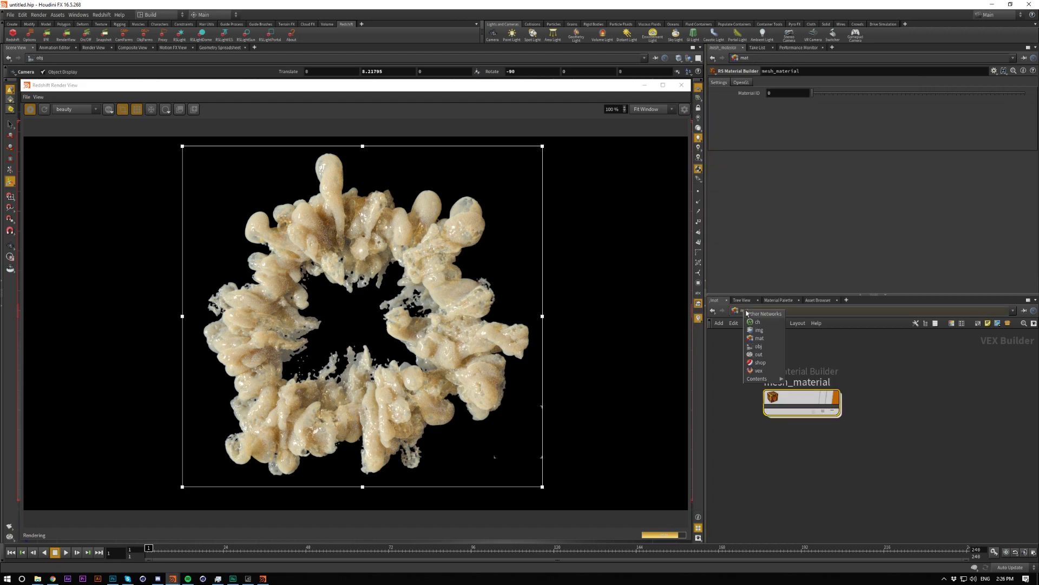
click(763, 346)
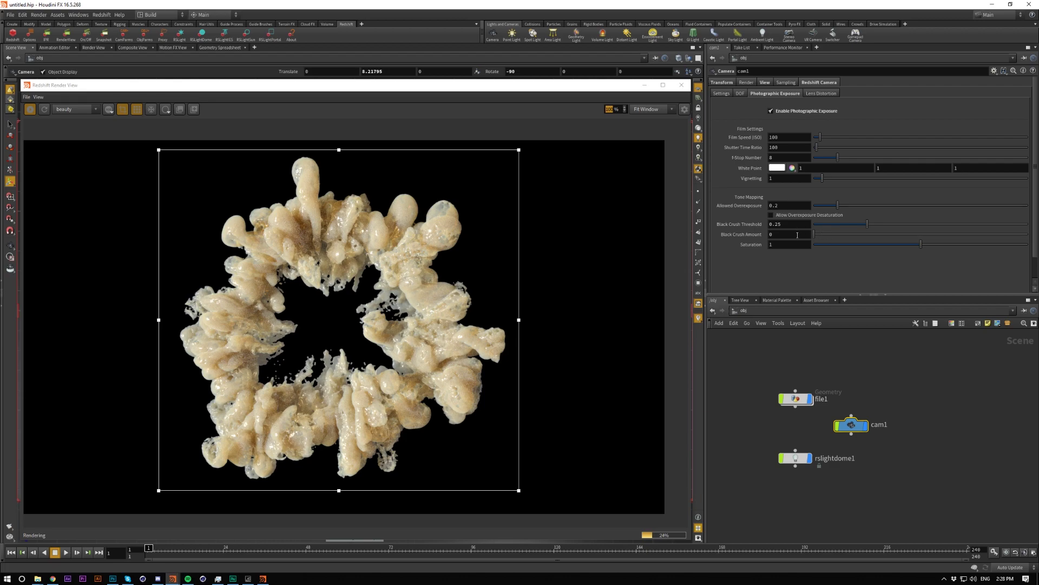
click(796, 235)
text(1)
key(Return)
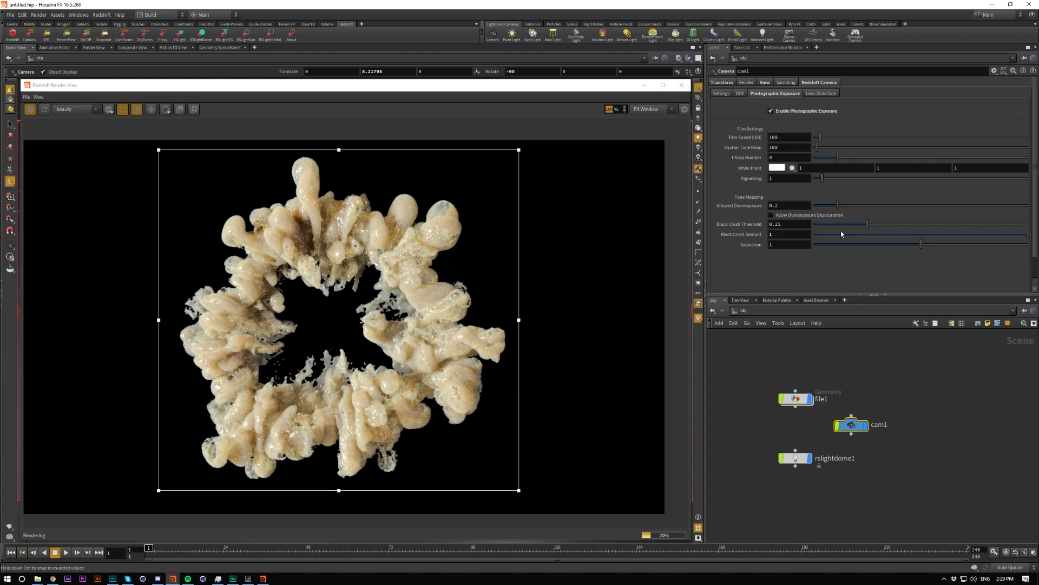
drag(840, 232, 829, 235)
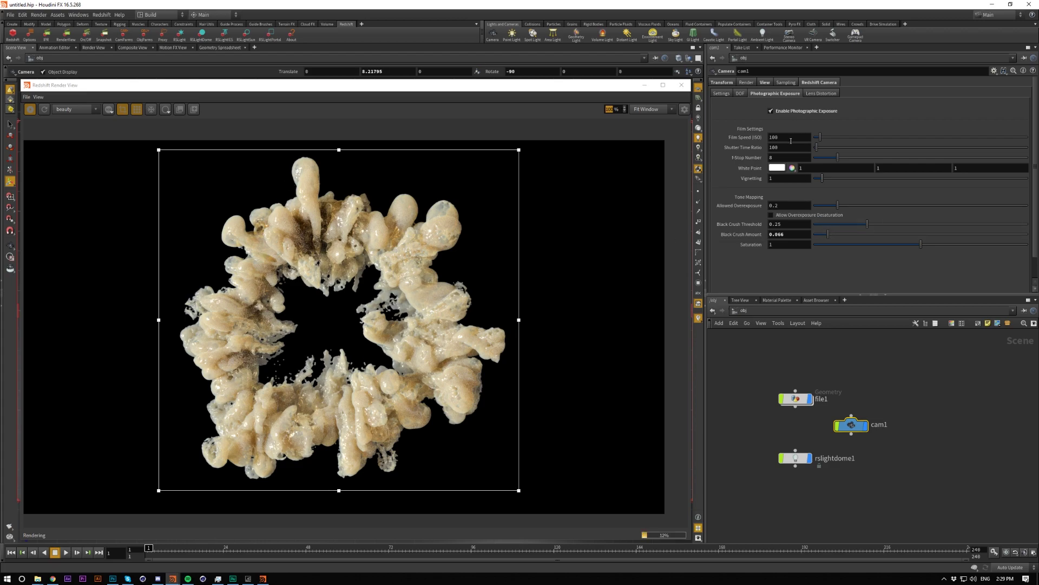
drag(822, 178, 799, 182)
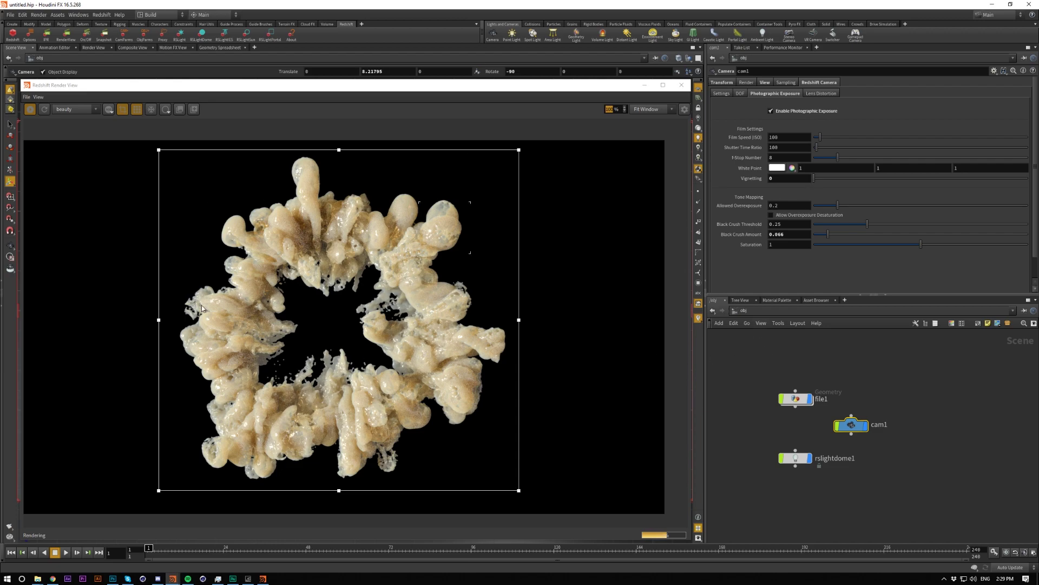
click(747, 323)
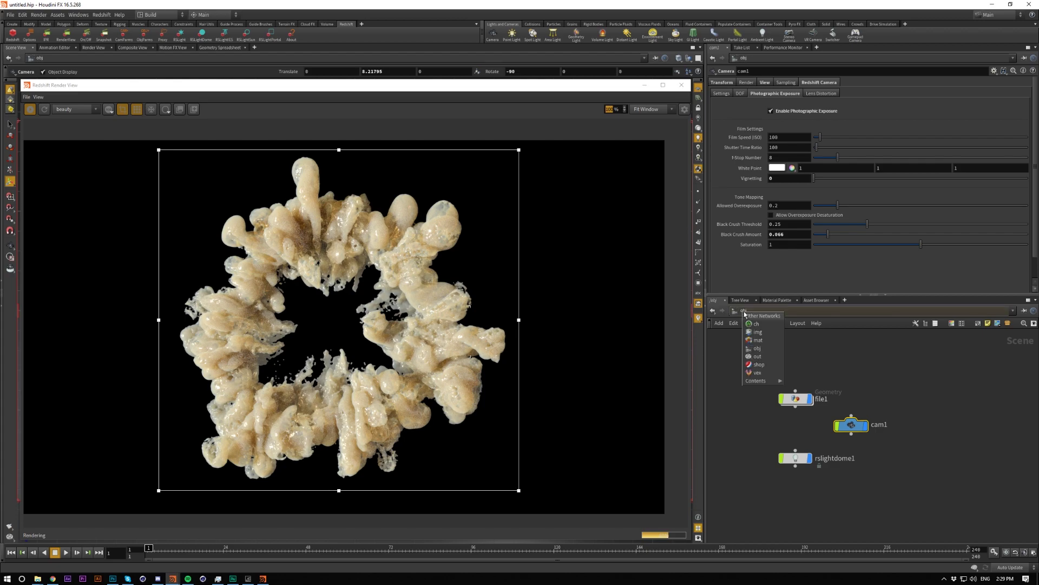
Step: Inside mesh_material, set Material1's sub-surface Samples to 128
click(760, 357)
double_click(797, 402)
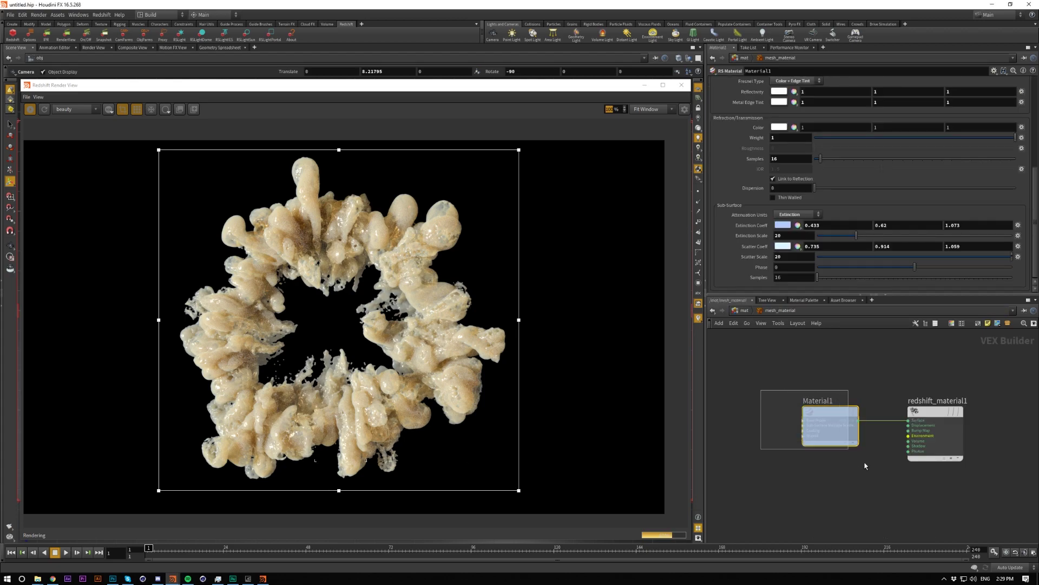
double_click(804, 276)
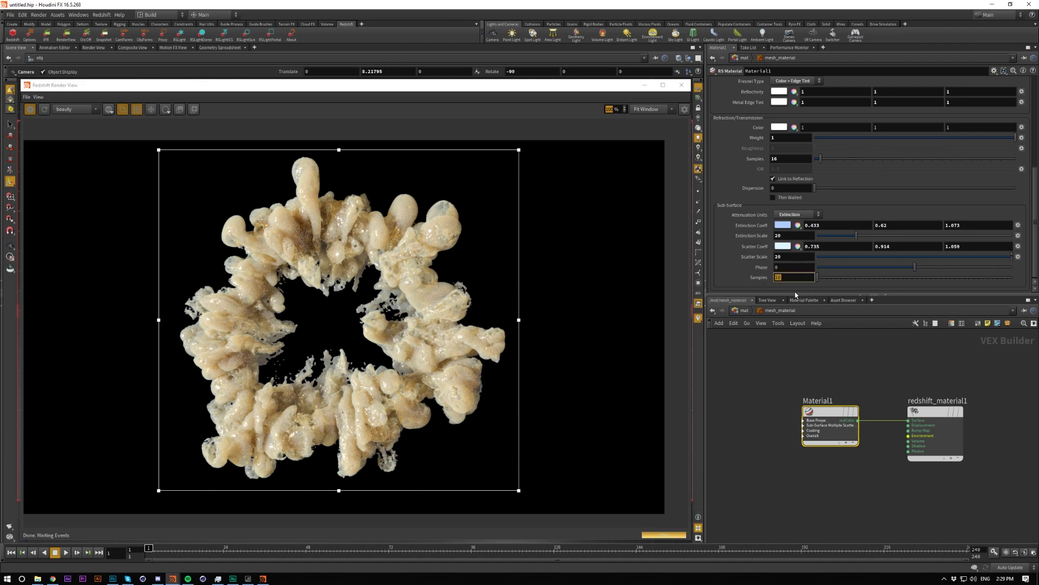
text(128)
key(Return)
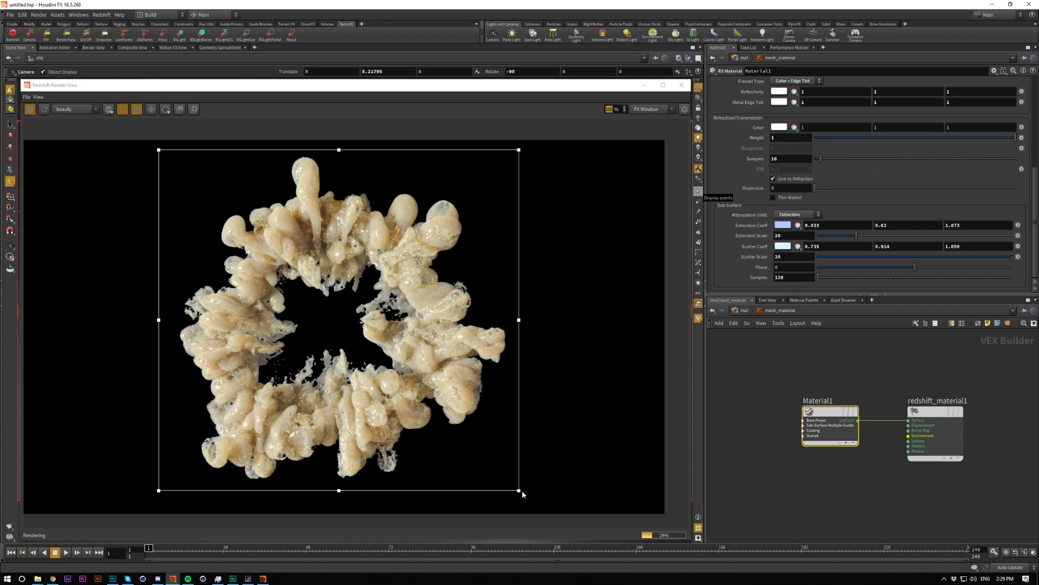
Step: Shrink the render region onto the ring's top and raise sub-surface Samples to 1024
drag(511, 493, 333, 263)
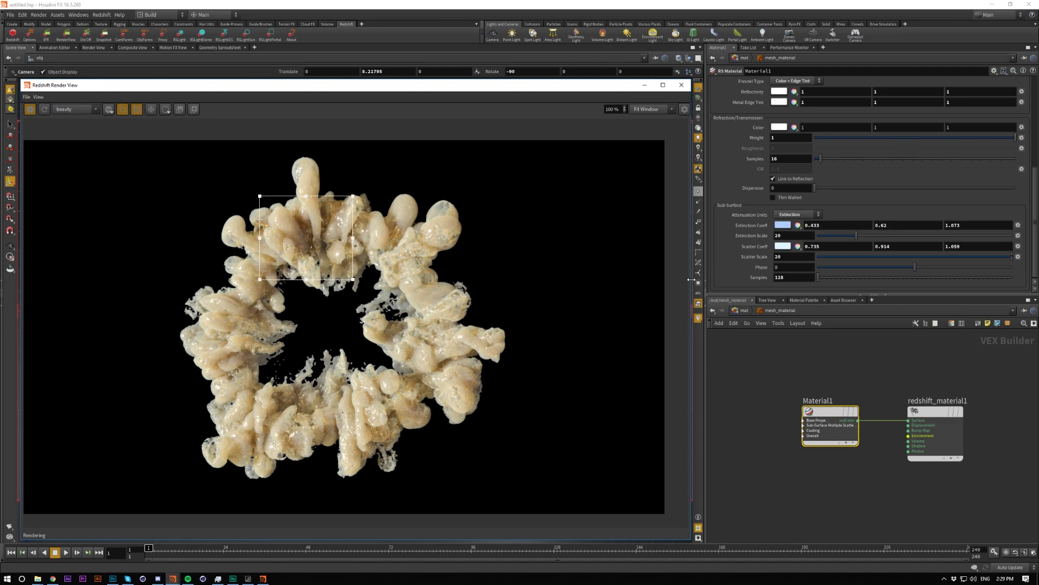
click(791, 277)
text(1024)
key(Return)
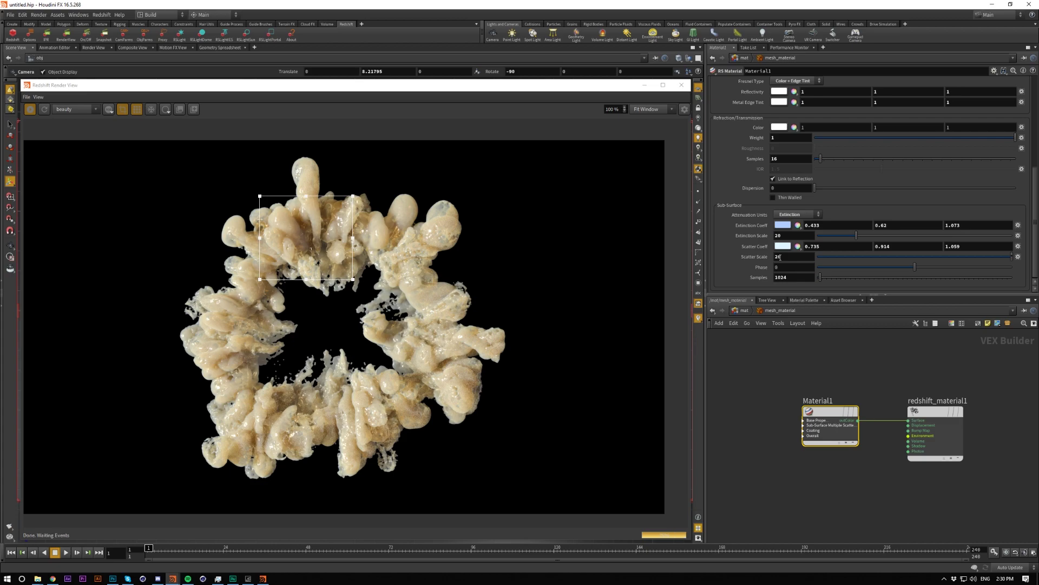
scroll(749, 209, up, 3)
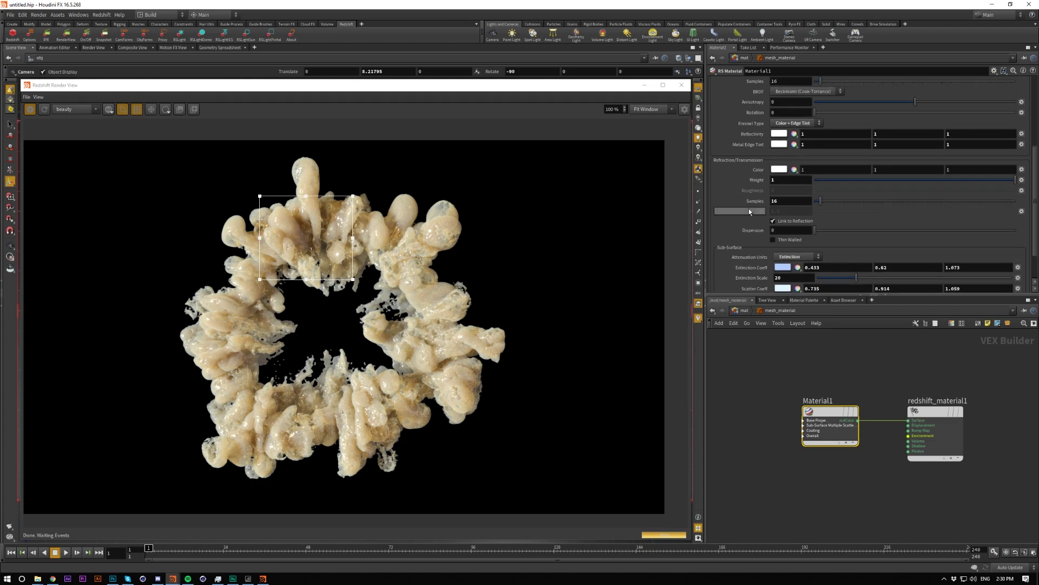
Step: Set rslightdome1's Volume Samples to 1024, then undo it back to 16
click(747, 312)
click(766, 347)
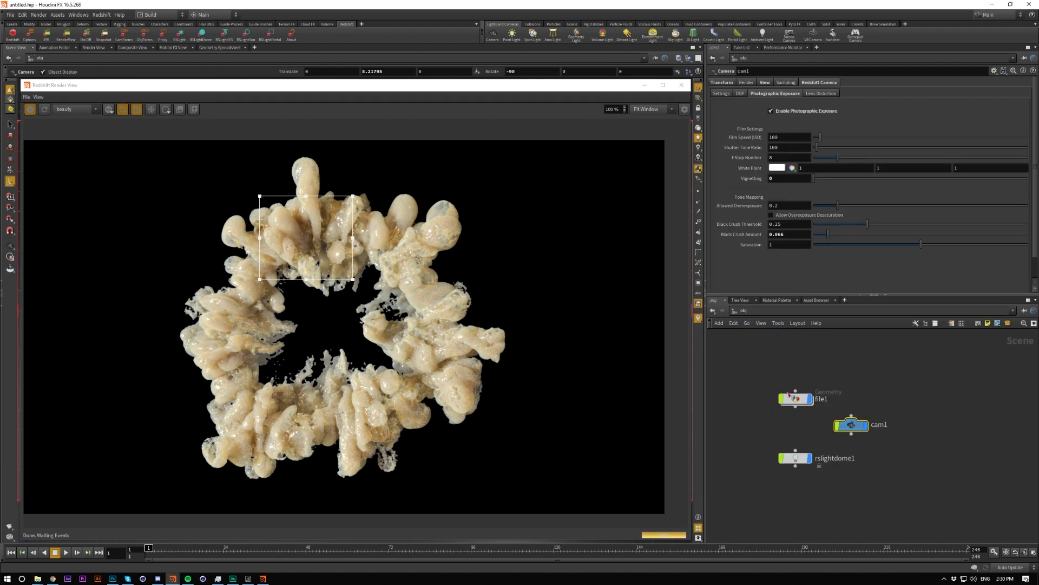
click(779, 458)
double_click(784, 207)
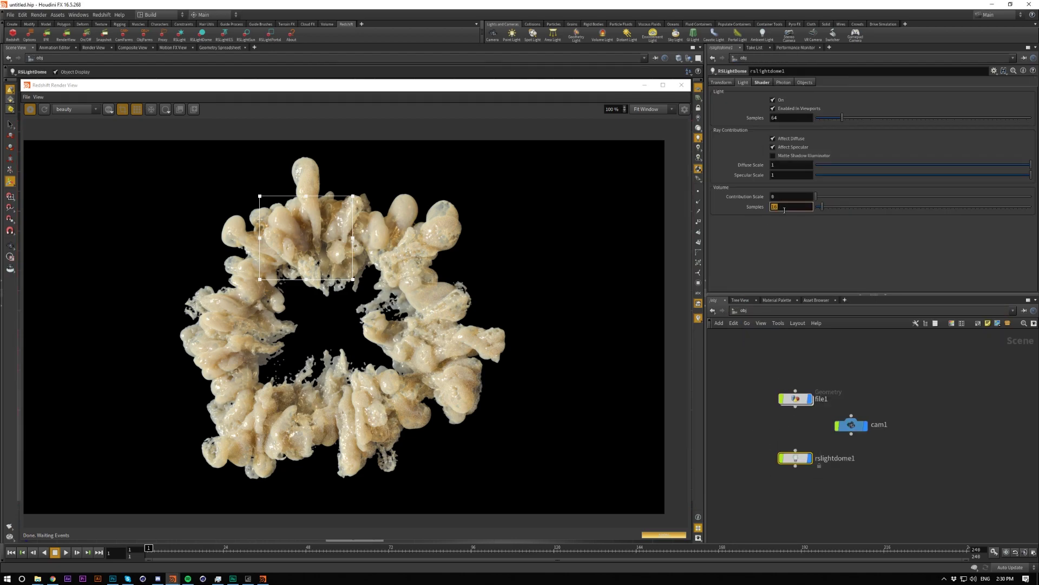
text(1024)
key(Return)
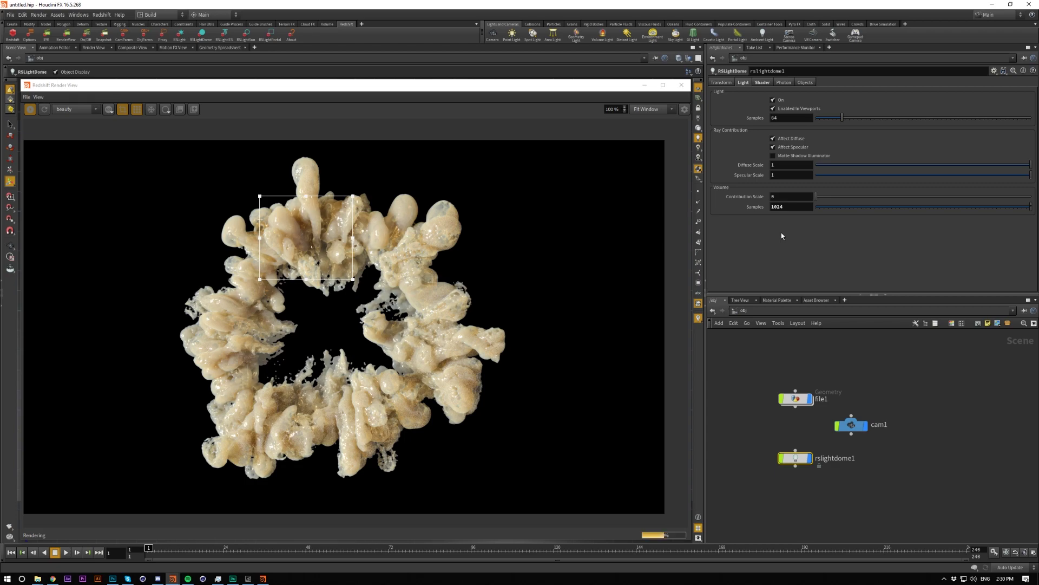
key(ctrl+z)
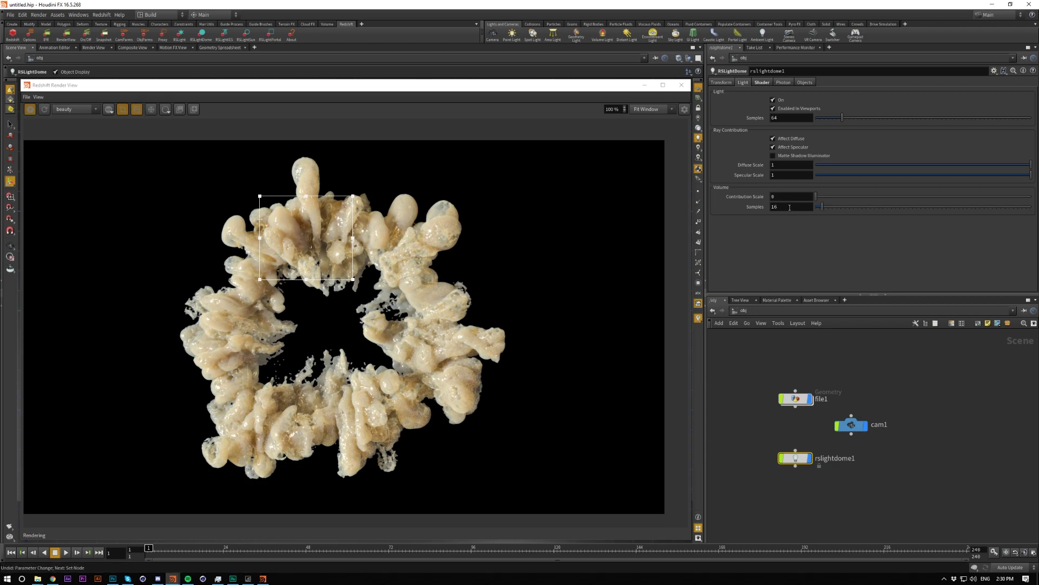
Step: Move and enlarge the render region to cover the whole ring
drag(273, 224, 179, 192)
drag(249, 227, 506, 326)
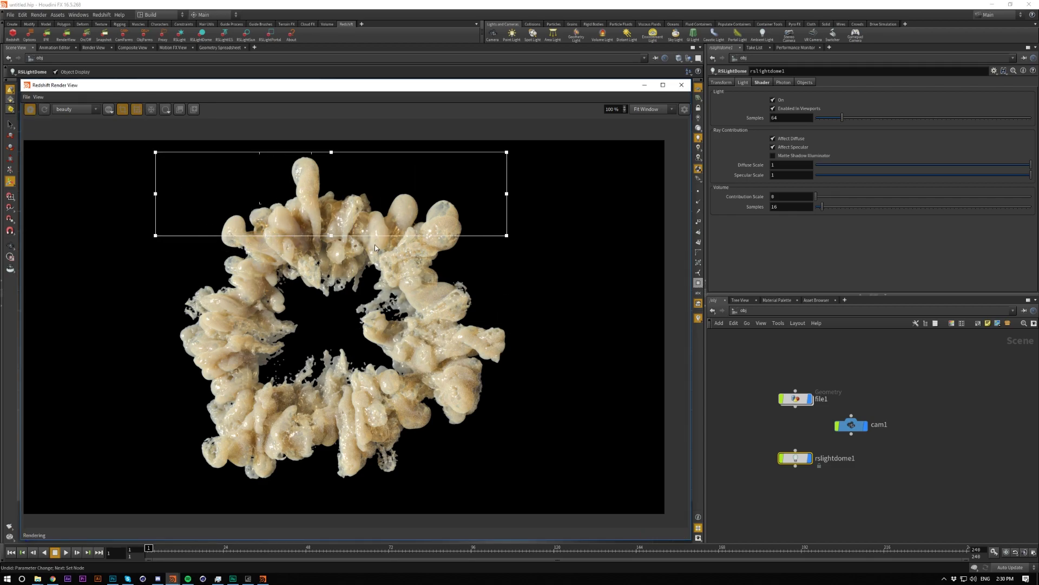
drag(332, 237, 332, 493)
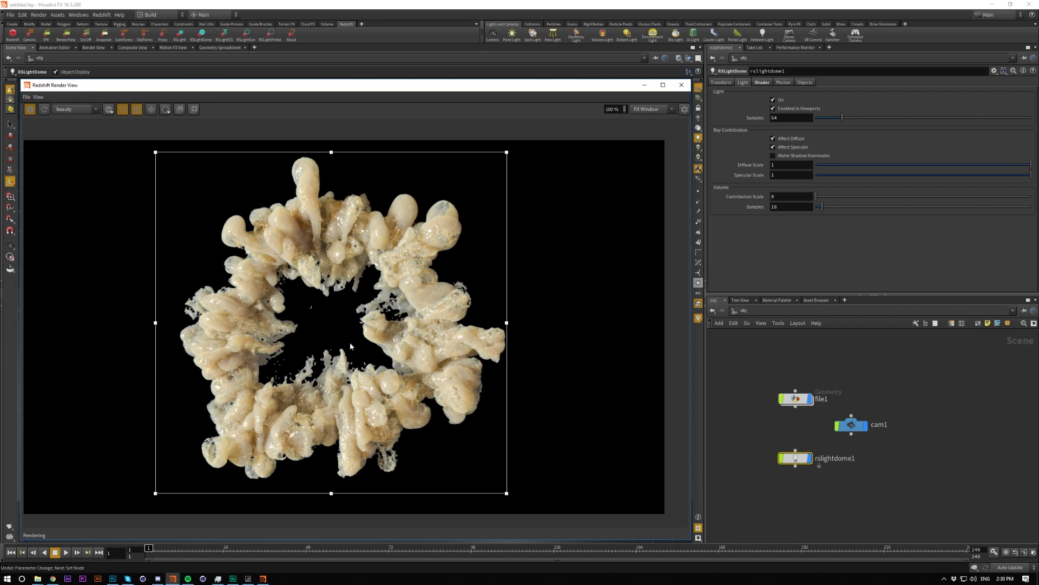